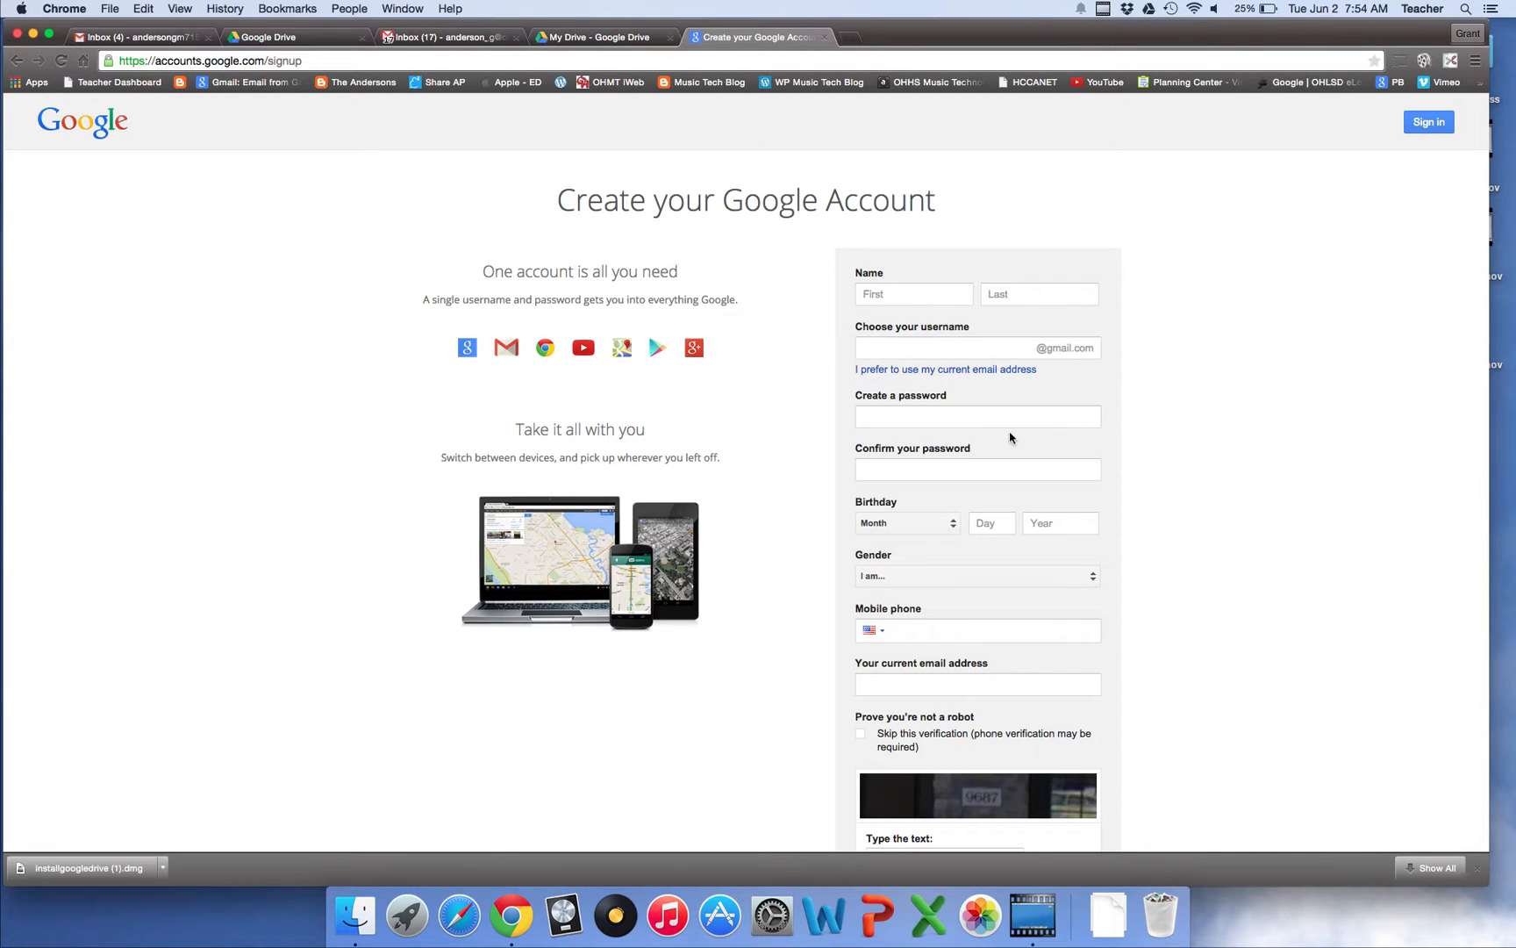
Scroll down the empty 'Create your Google Account' signup form
scroll(1010, 437, down, 5)
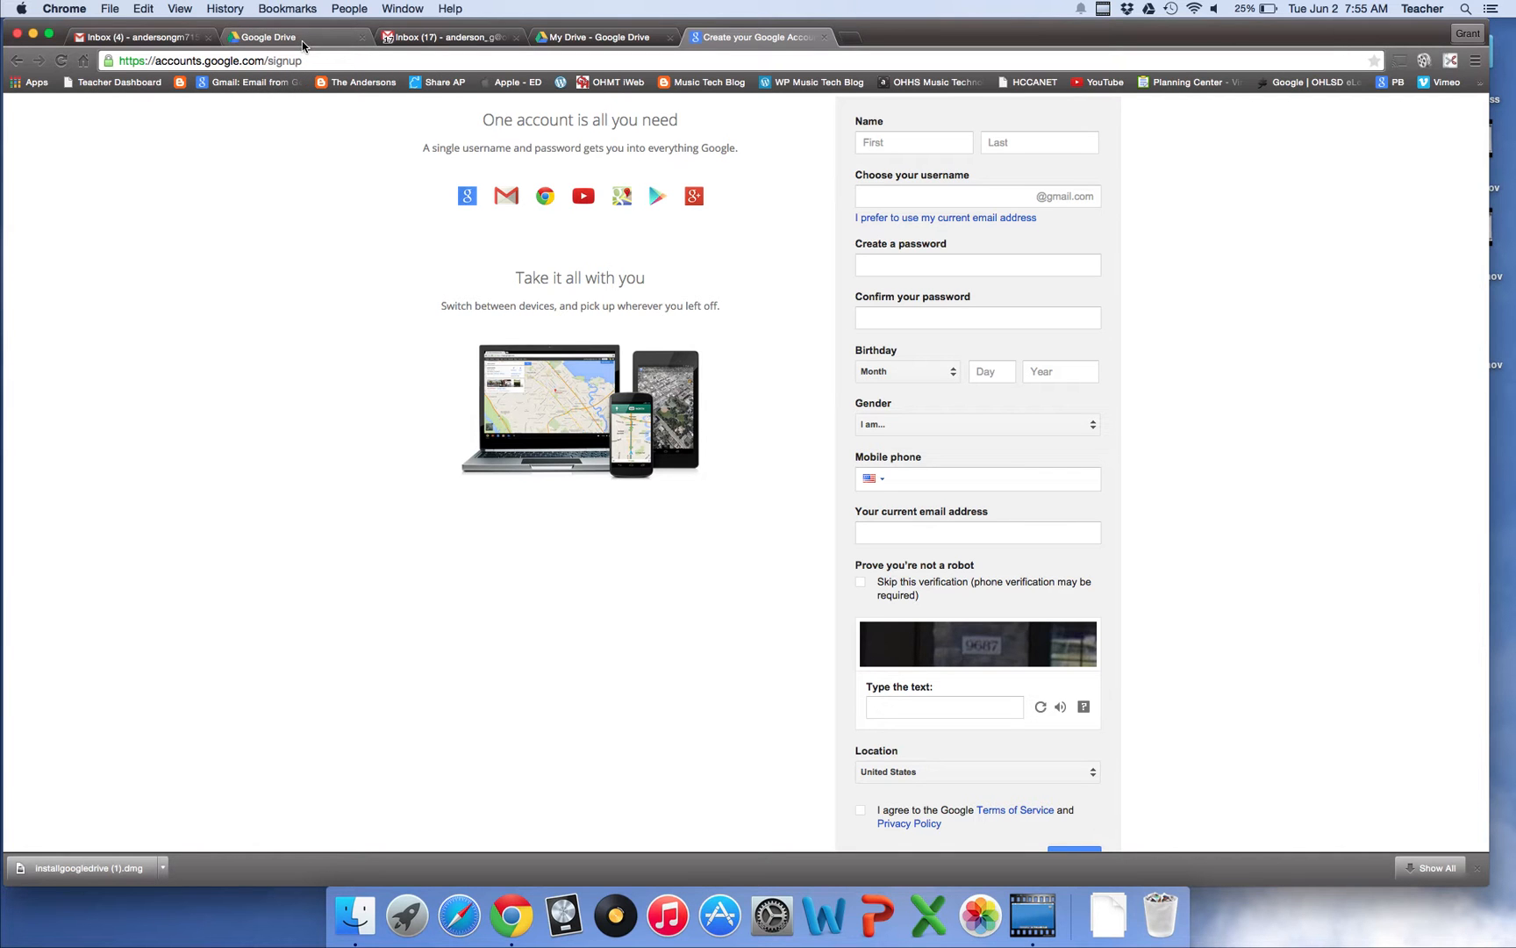
Glance at the personal Gmail inbox, then bring up the 'Thanks for downloading Drive!' page
click(163, 42)
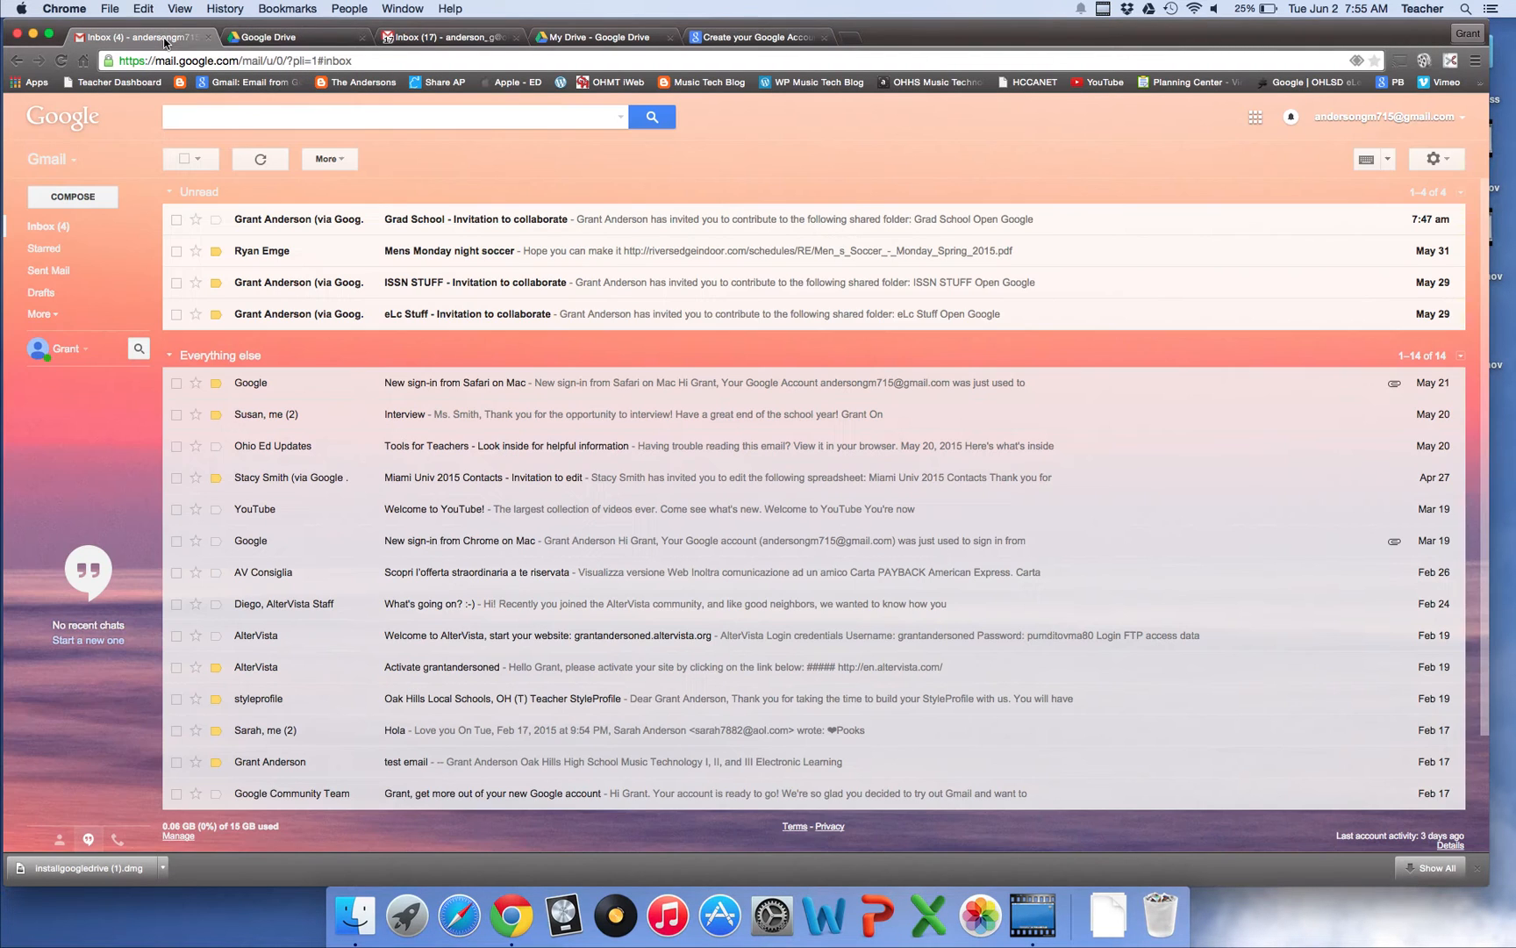
click(309, 37)
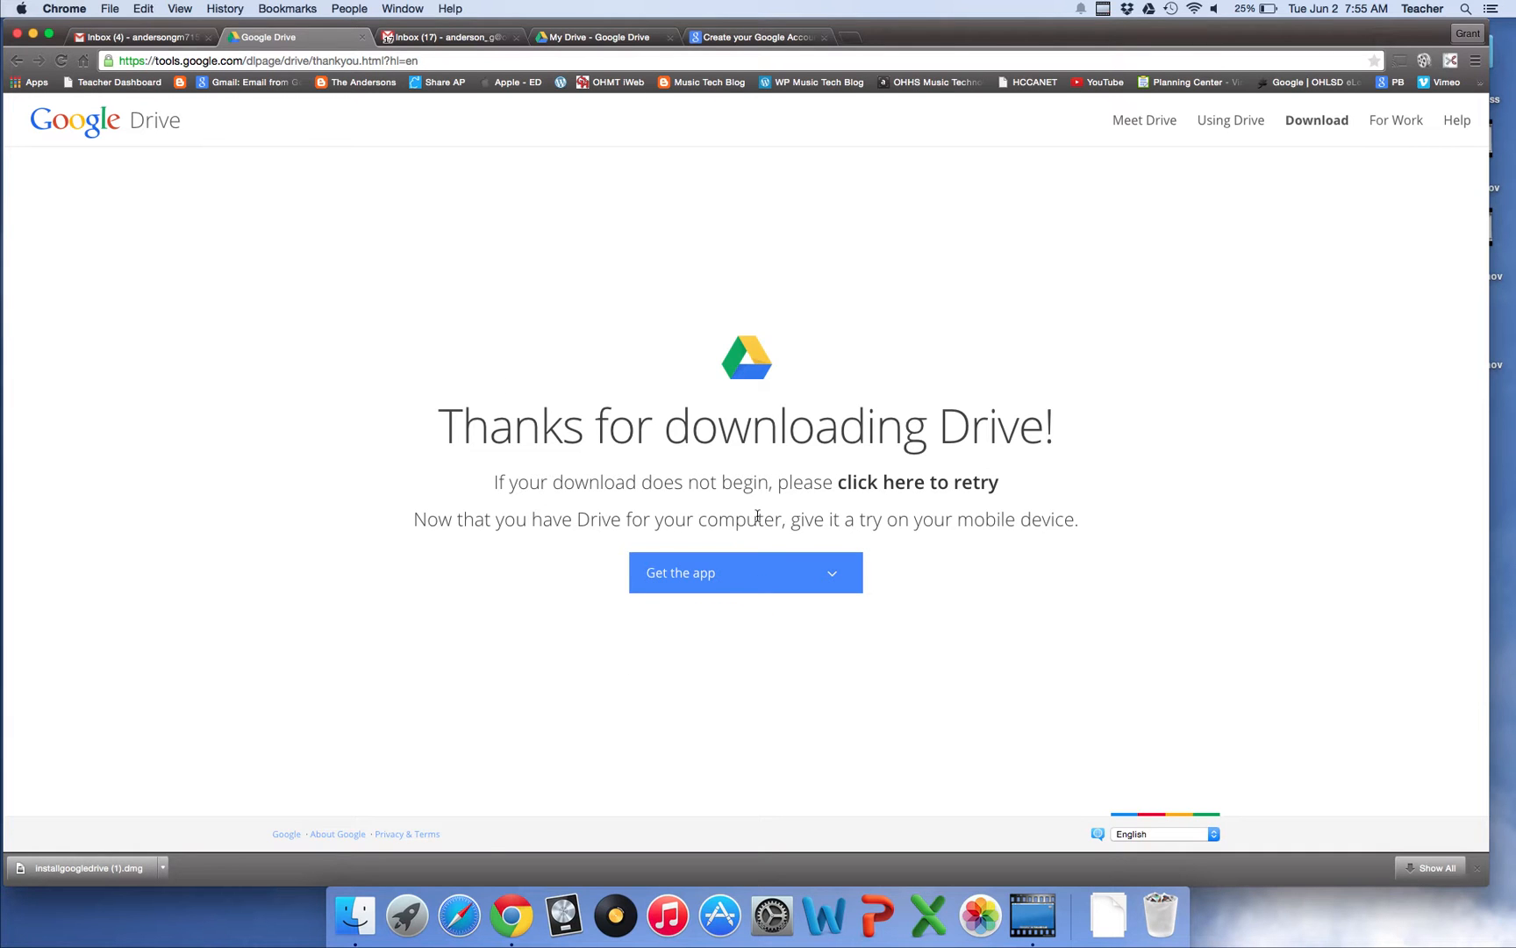
mouse_move(778, 576)
Open the downloaded installgoogledrive.dmg and close its Install Google Drive window
click(88, 867)
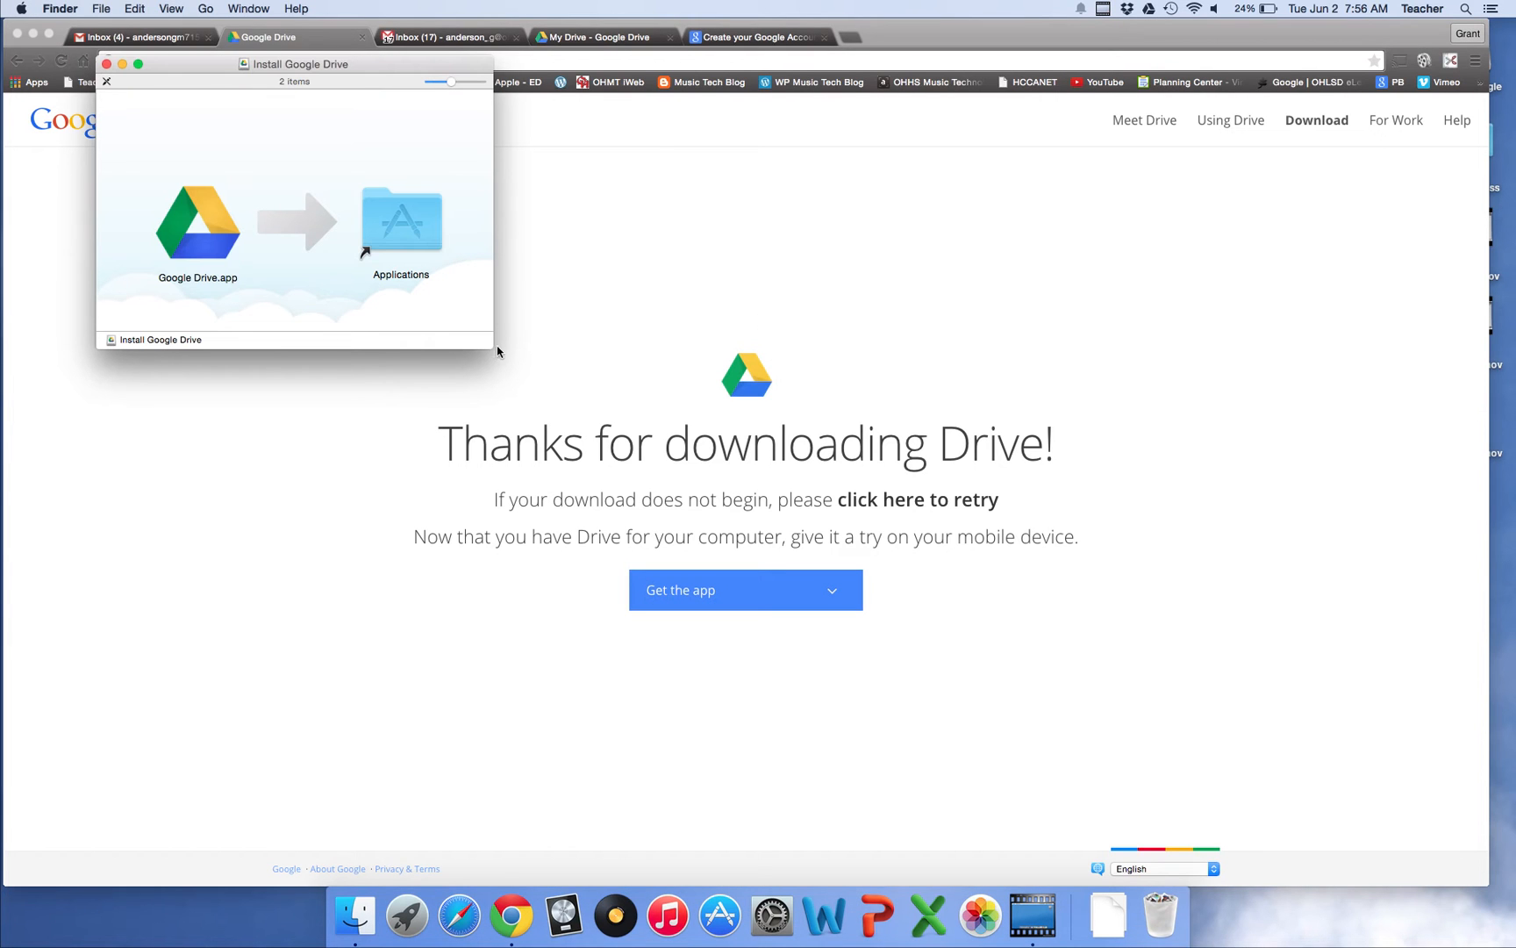
click(106, 65)
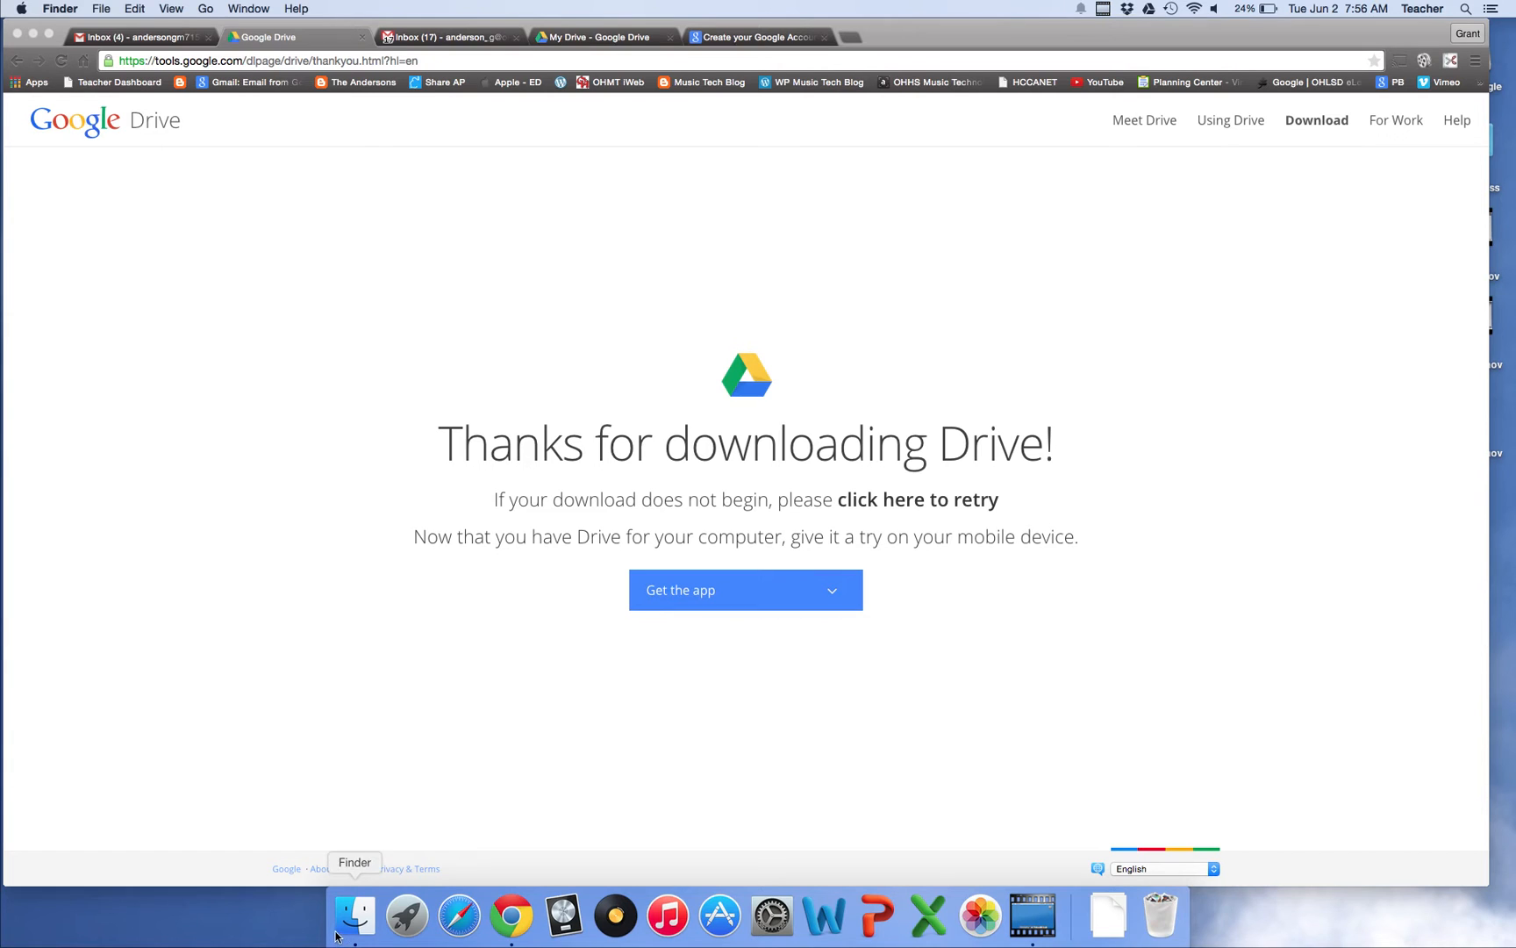
Launch Google Drive from Launchpad, confirm sync is complete, and review the local Drive folder
click(416, 926)
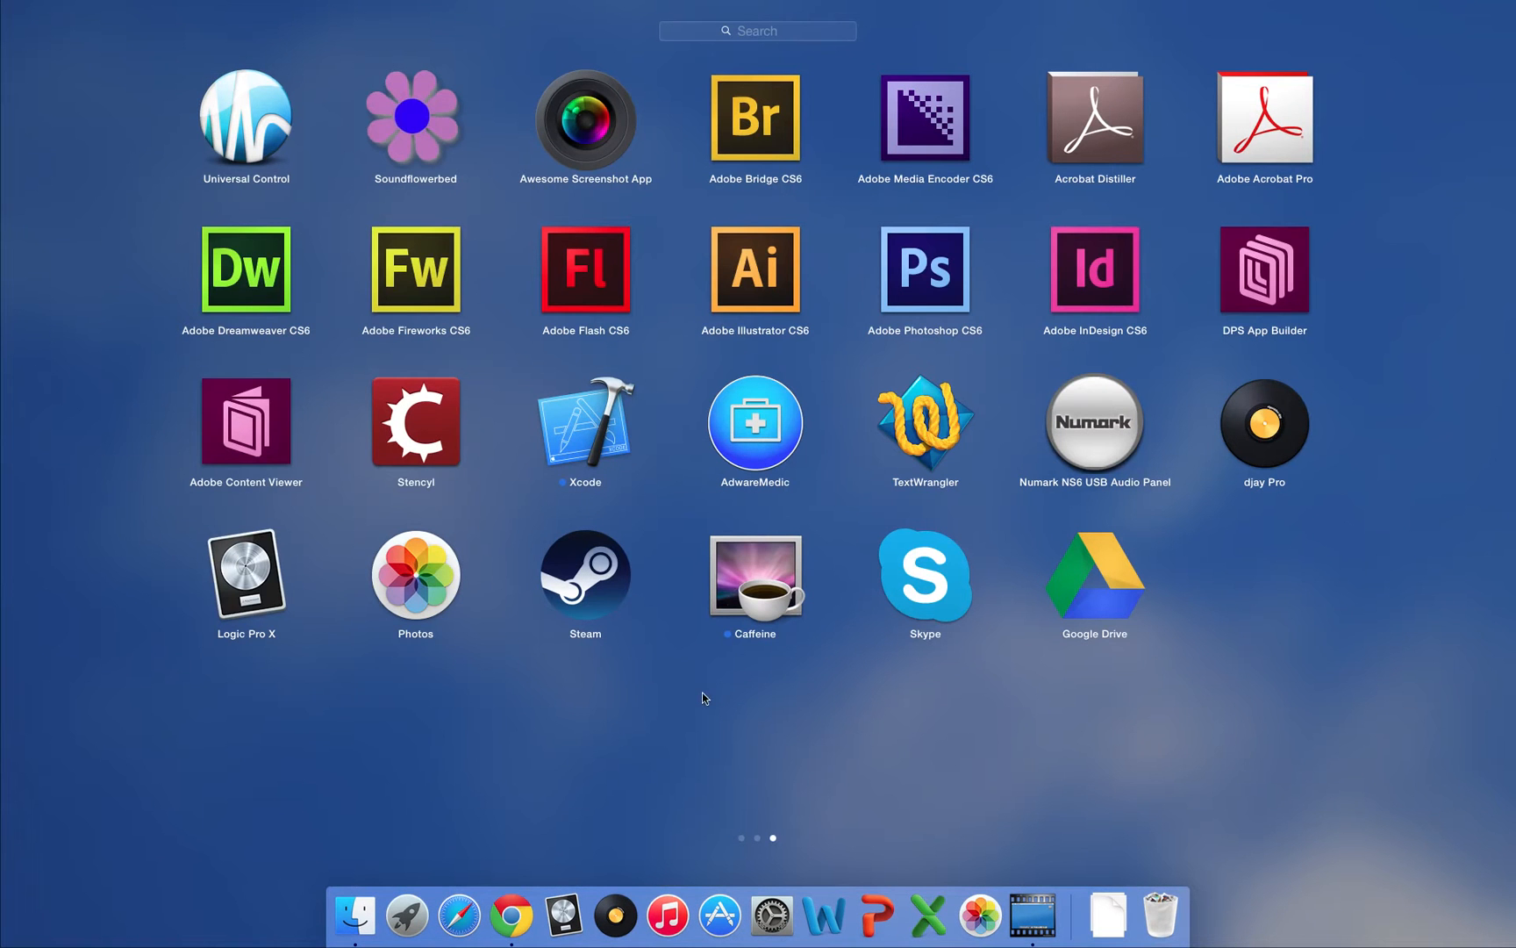
click(1095, 594)
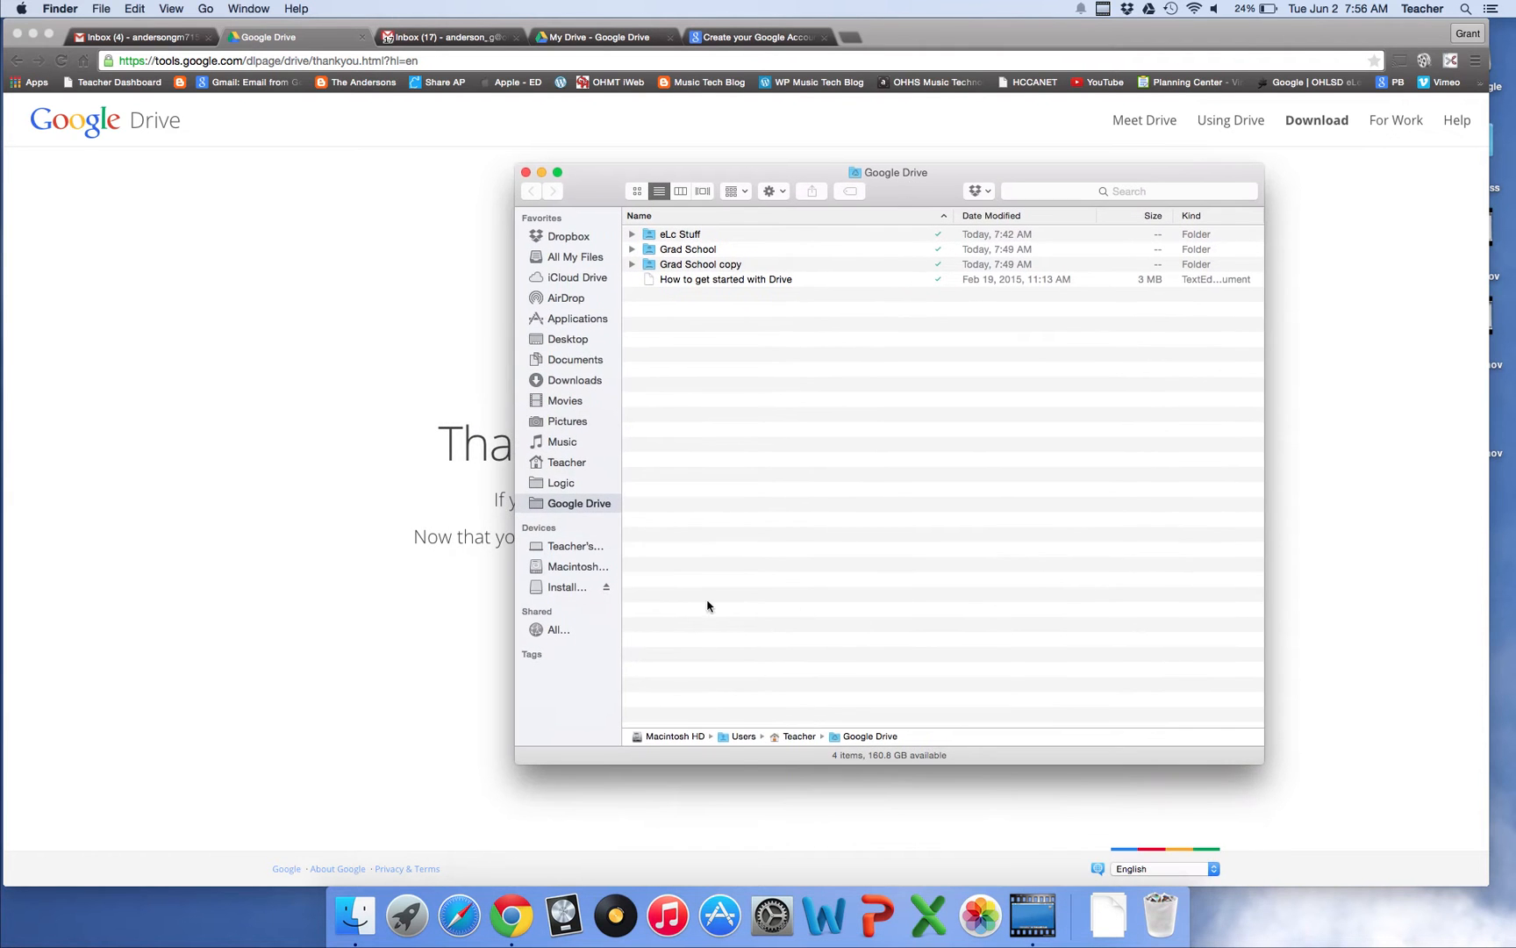
click(1150, 9)
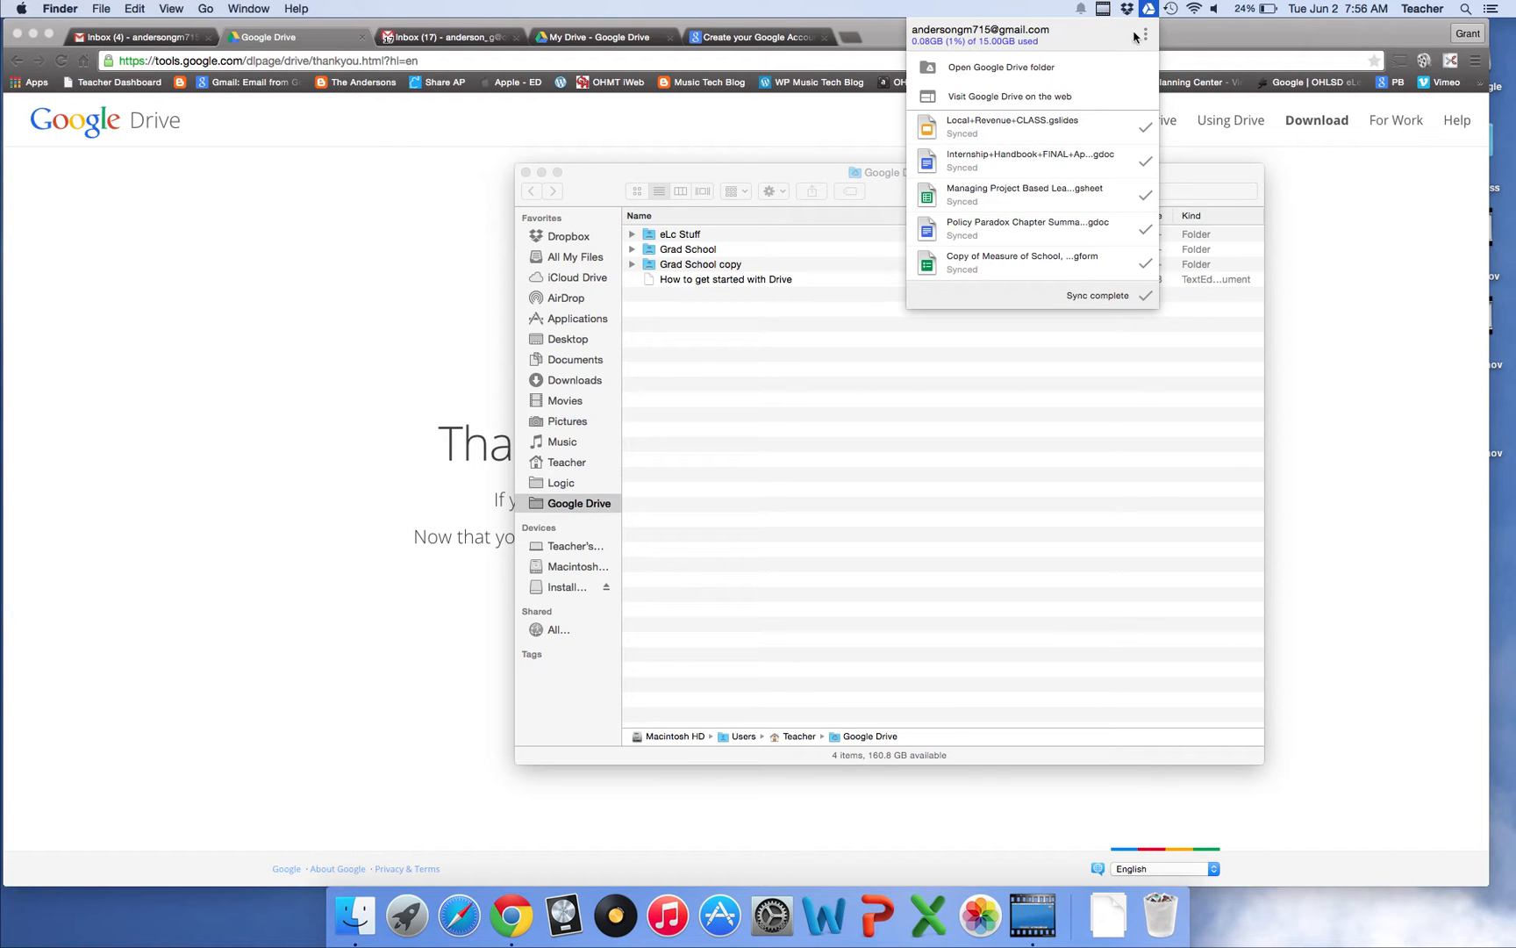
click(1145, 35)
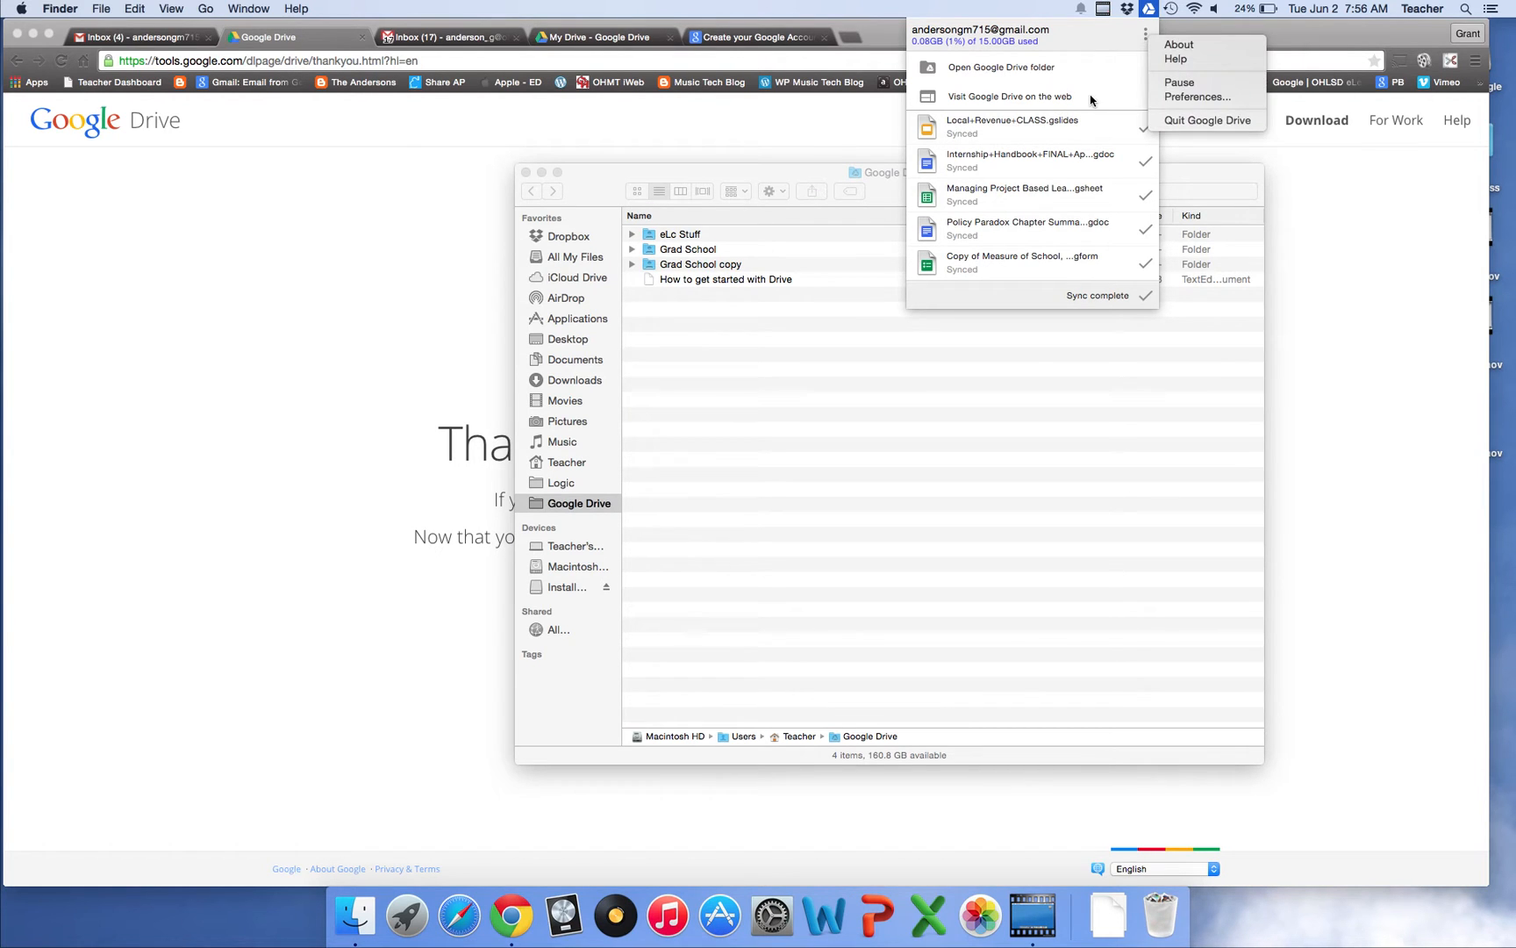
click(1143, 7)
click(989, 5)
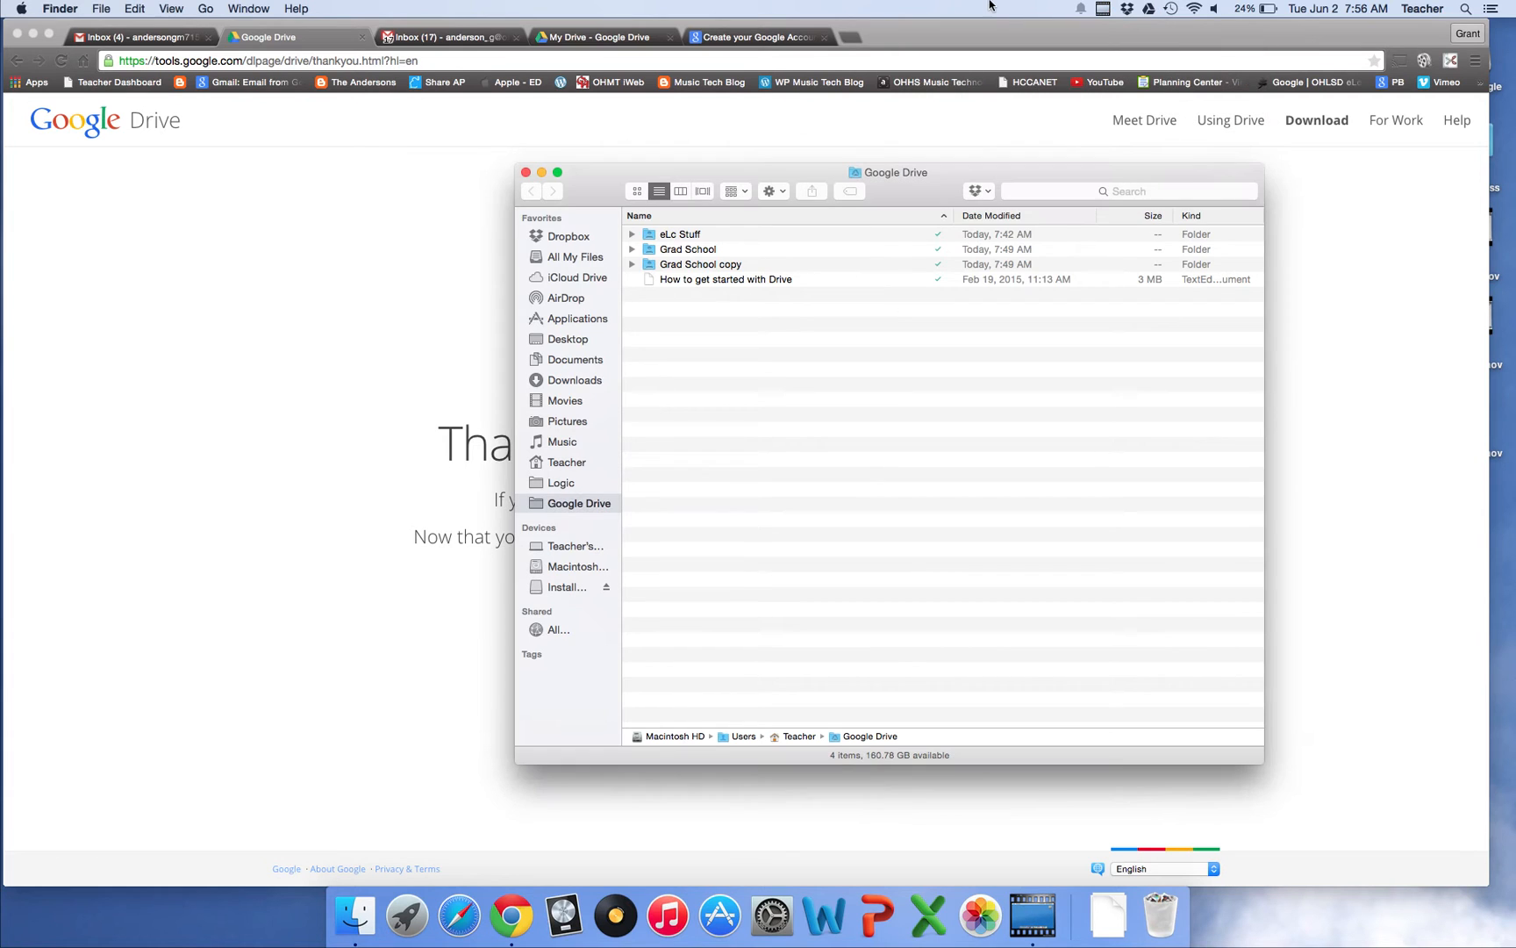
drag(947, 172, 978, 202)
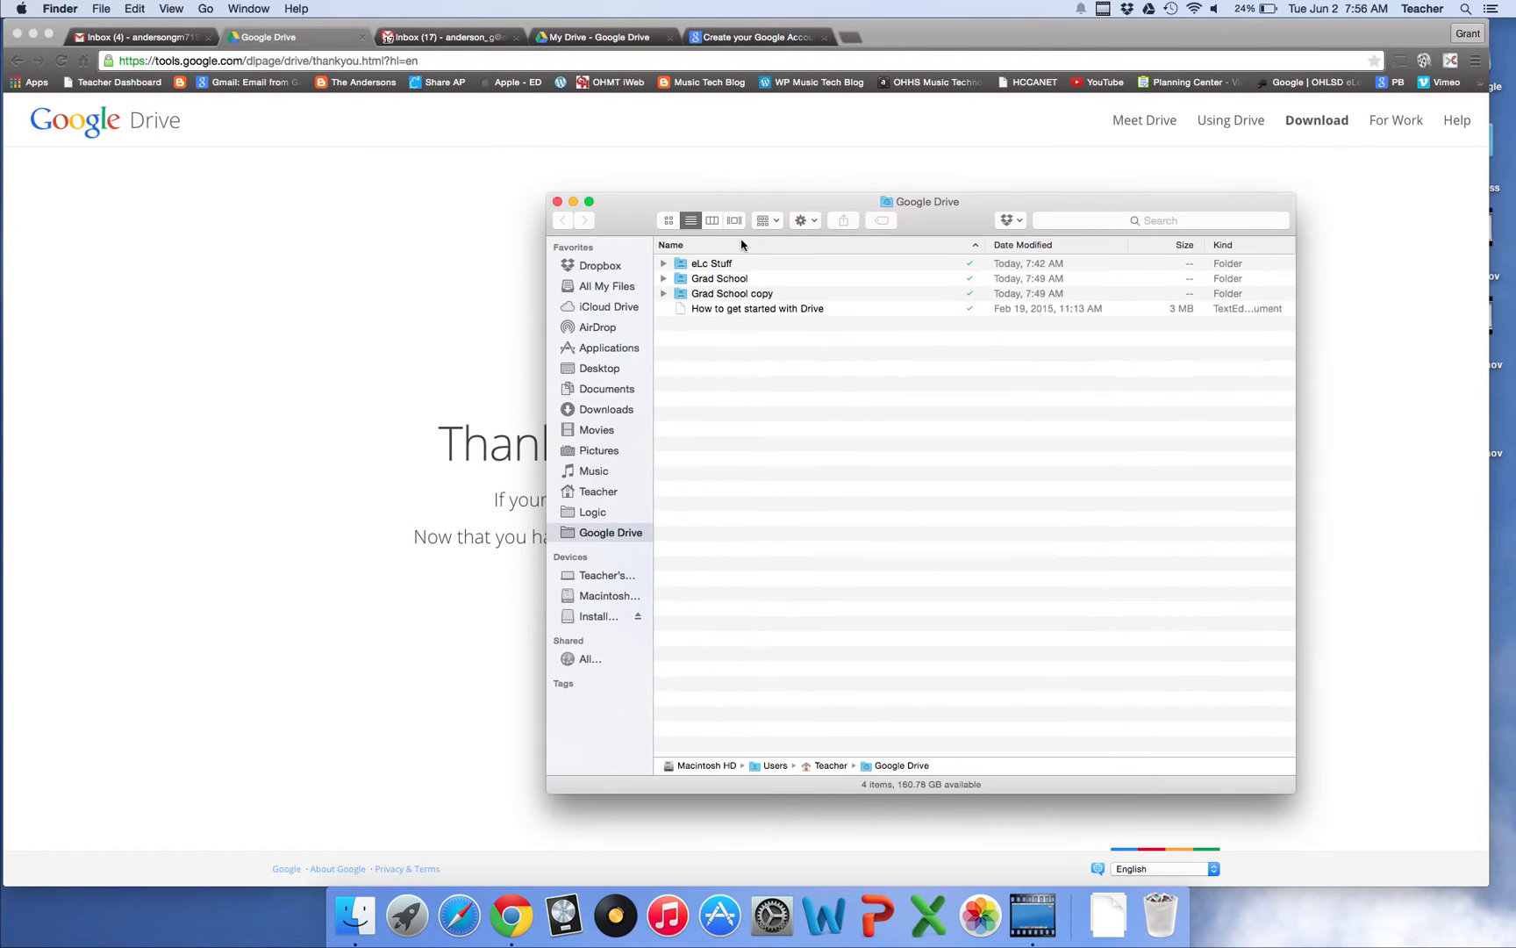
click(557, 203)
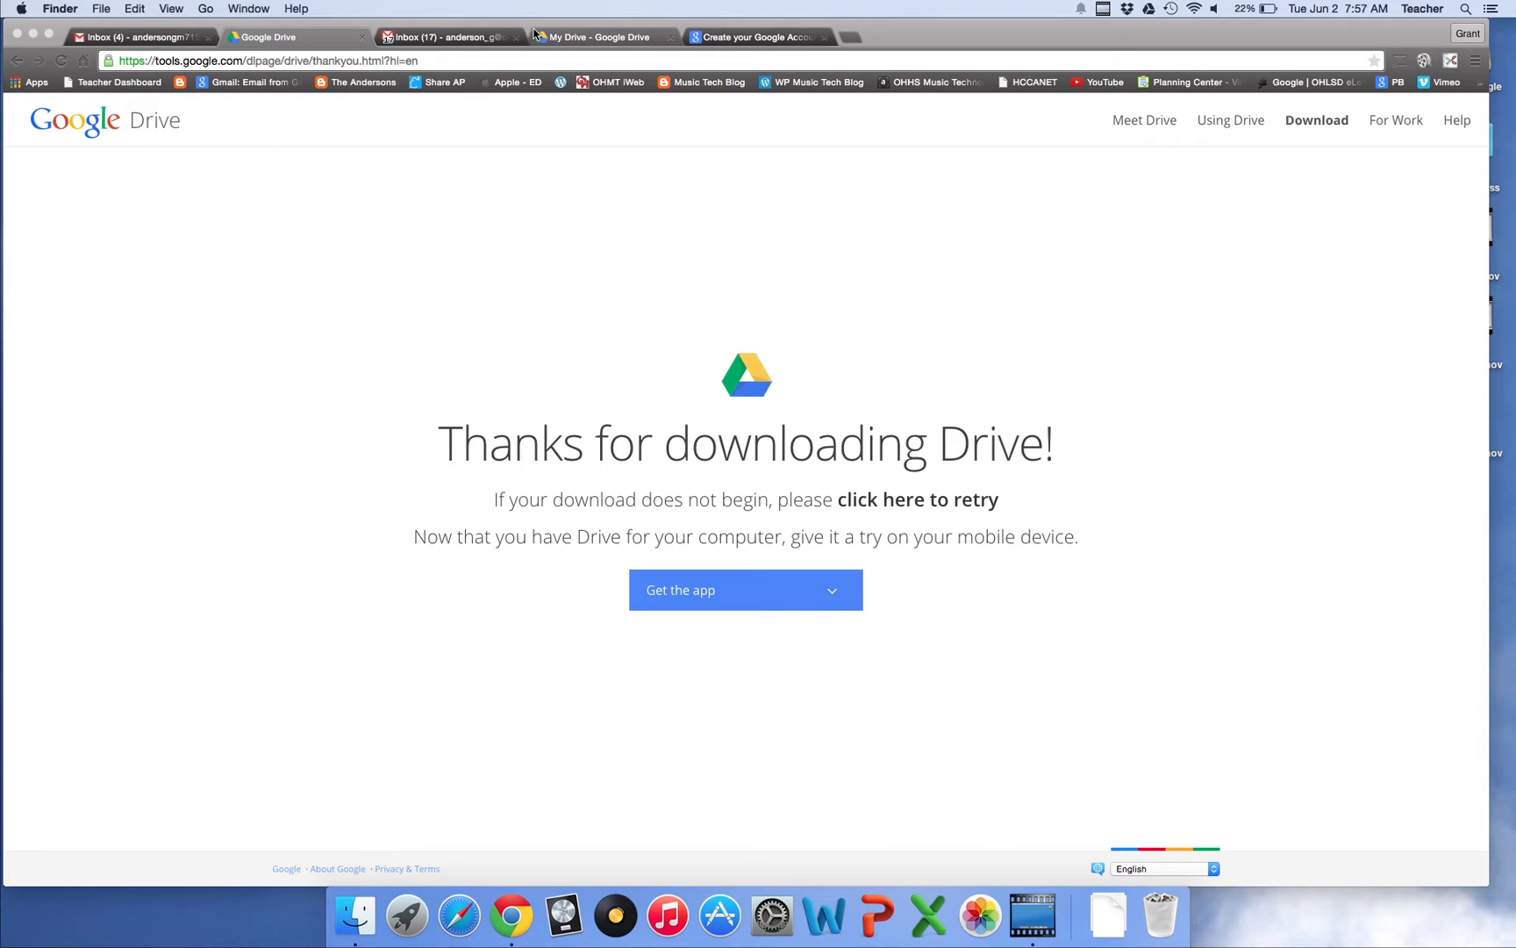
Go through the school Gmail inbox to the school account's My Drive listing Grad School
click(466, 37)
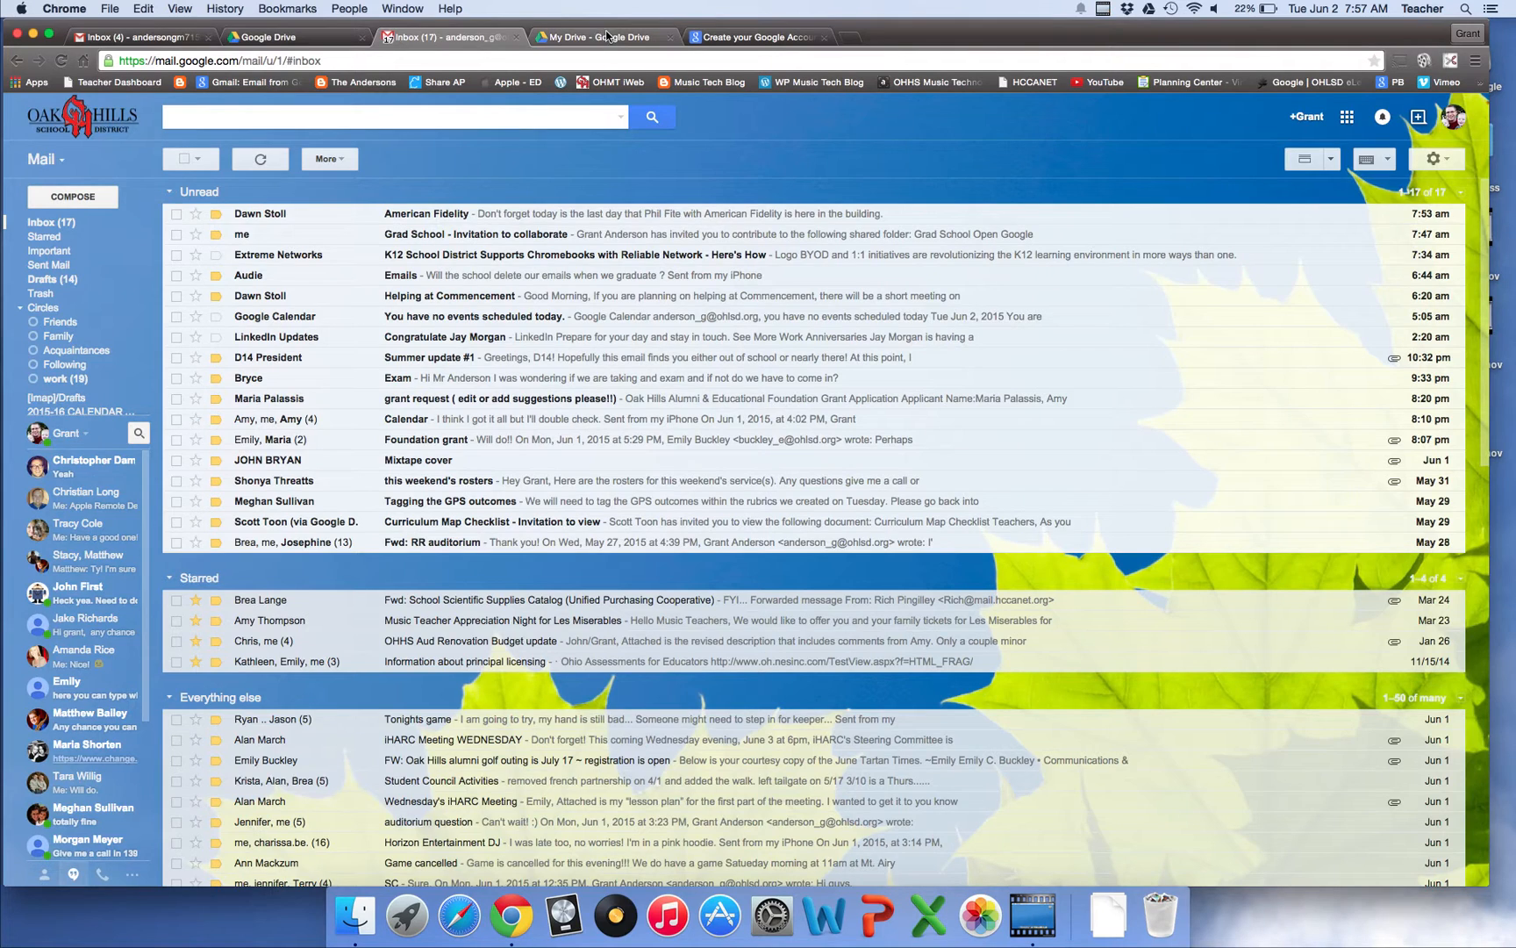
click(606, 37)
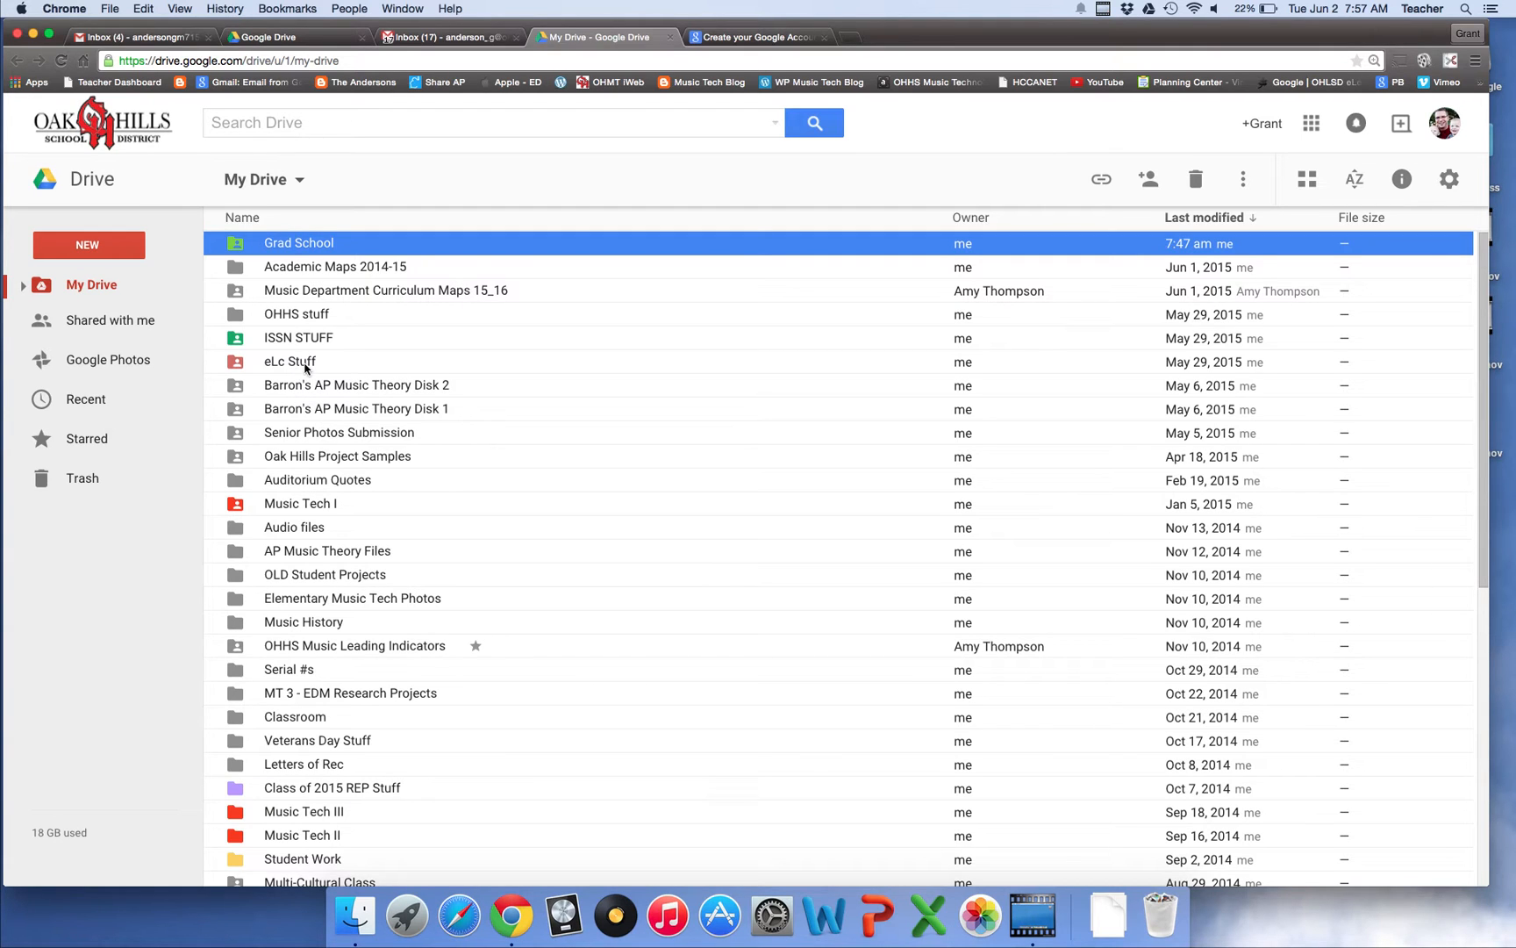
Share the Music Tech I folder with the personal Gmail account, with Can edit access
click(314, 505)
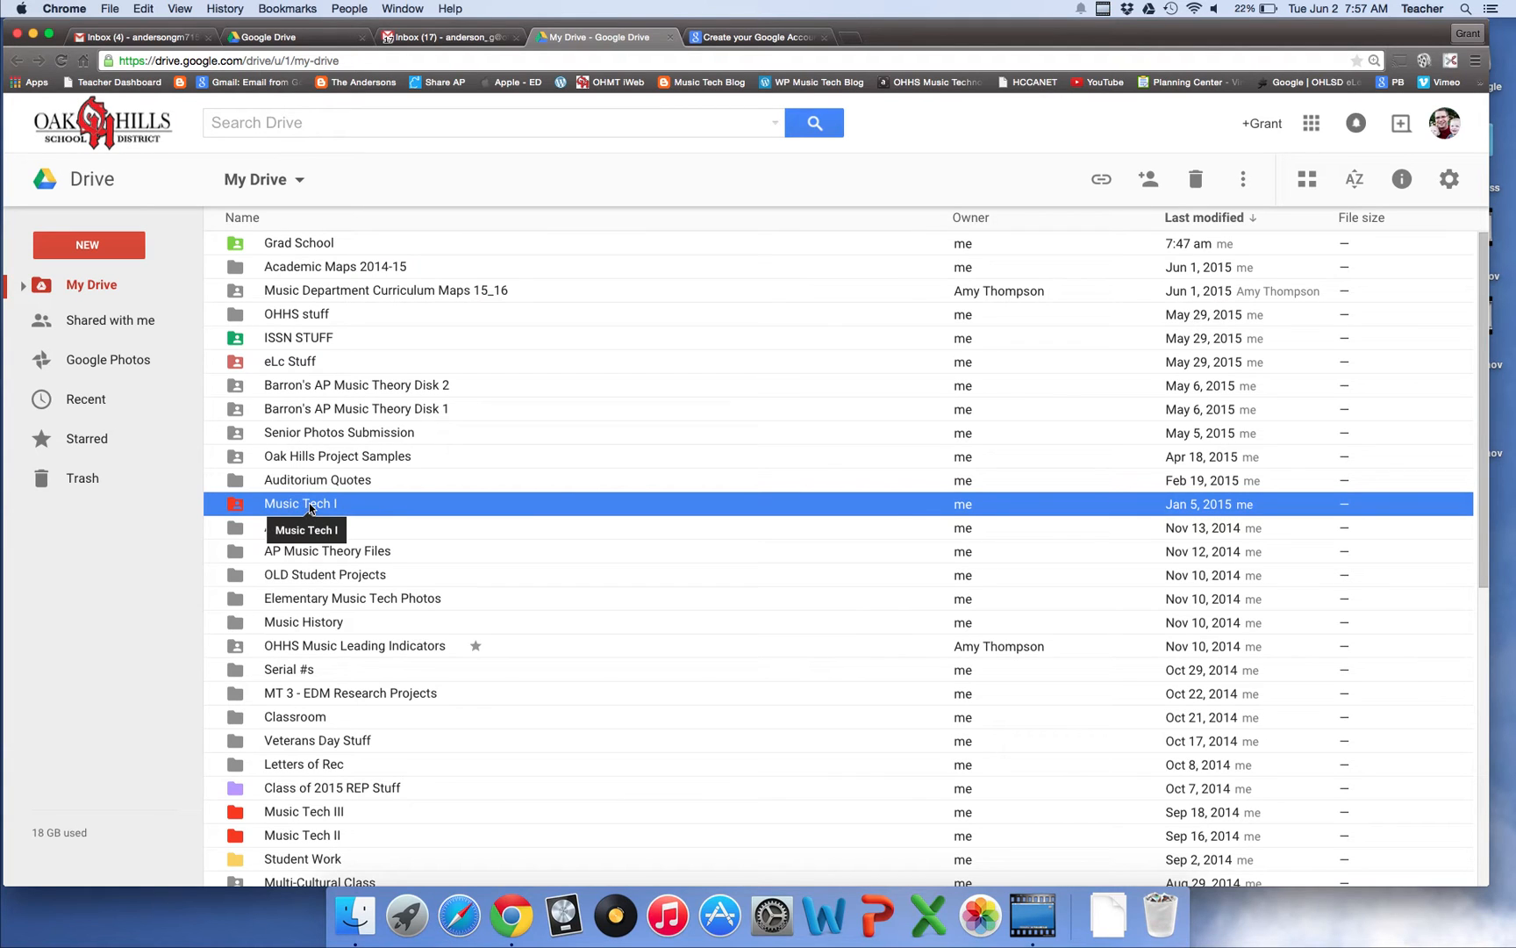
right_click(309, 507)
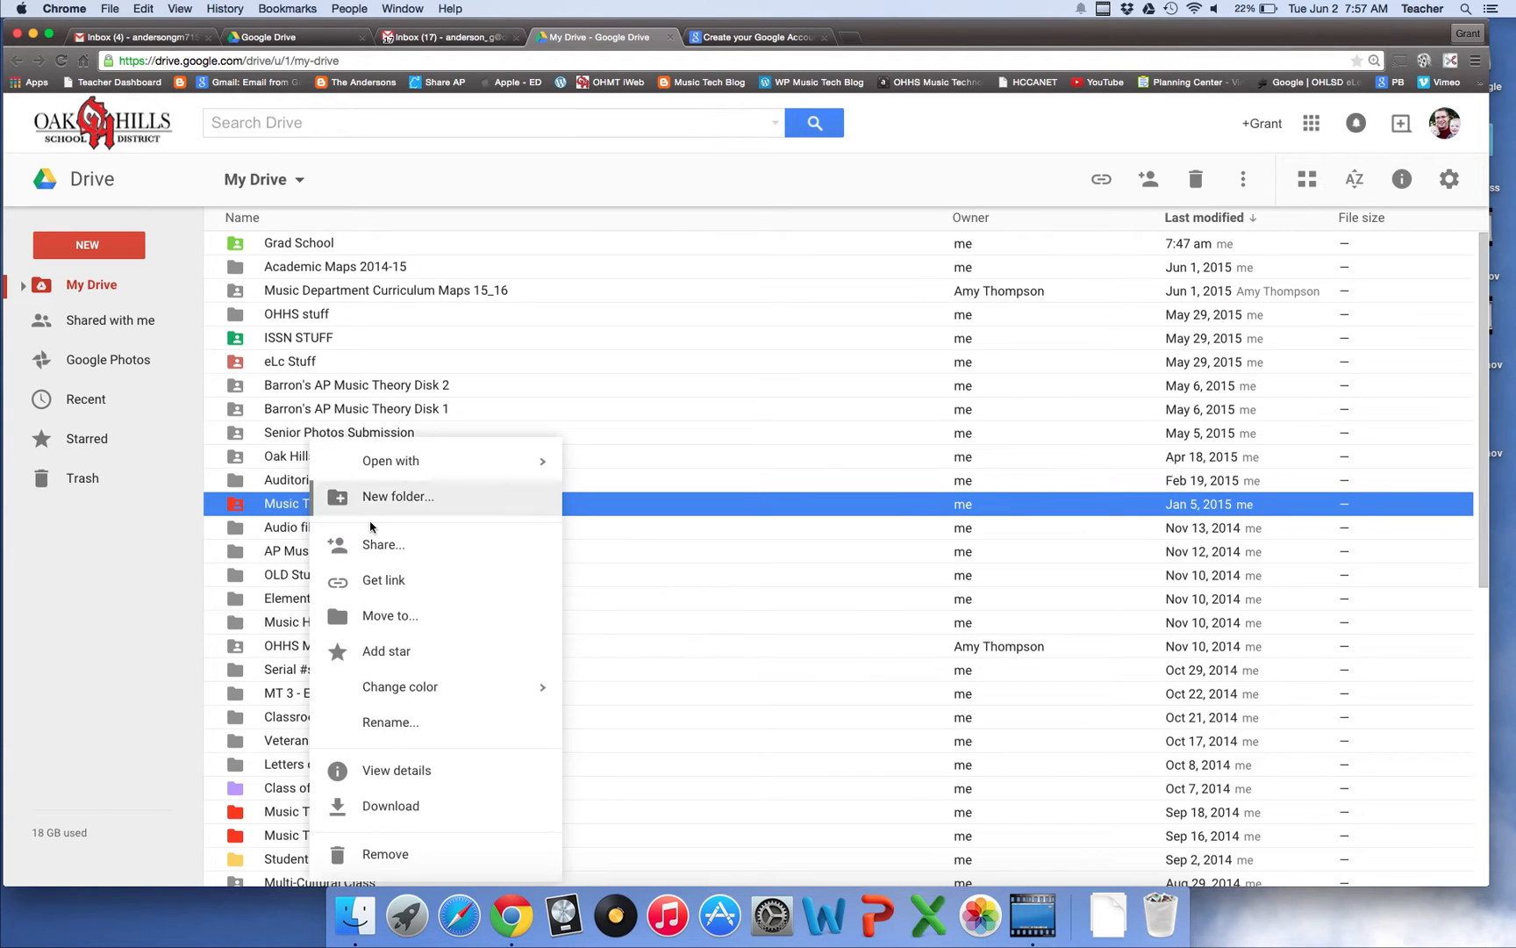
click(380, 546)
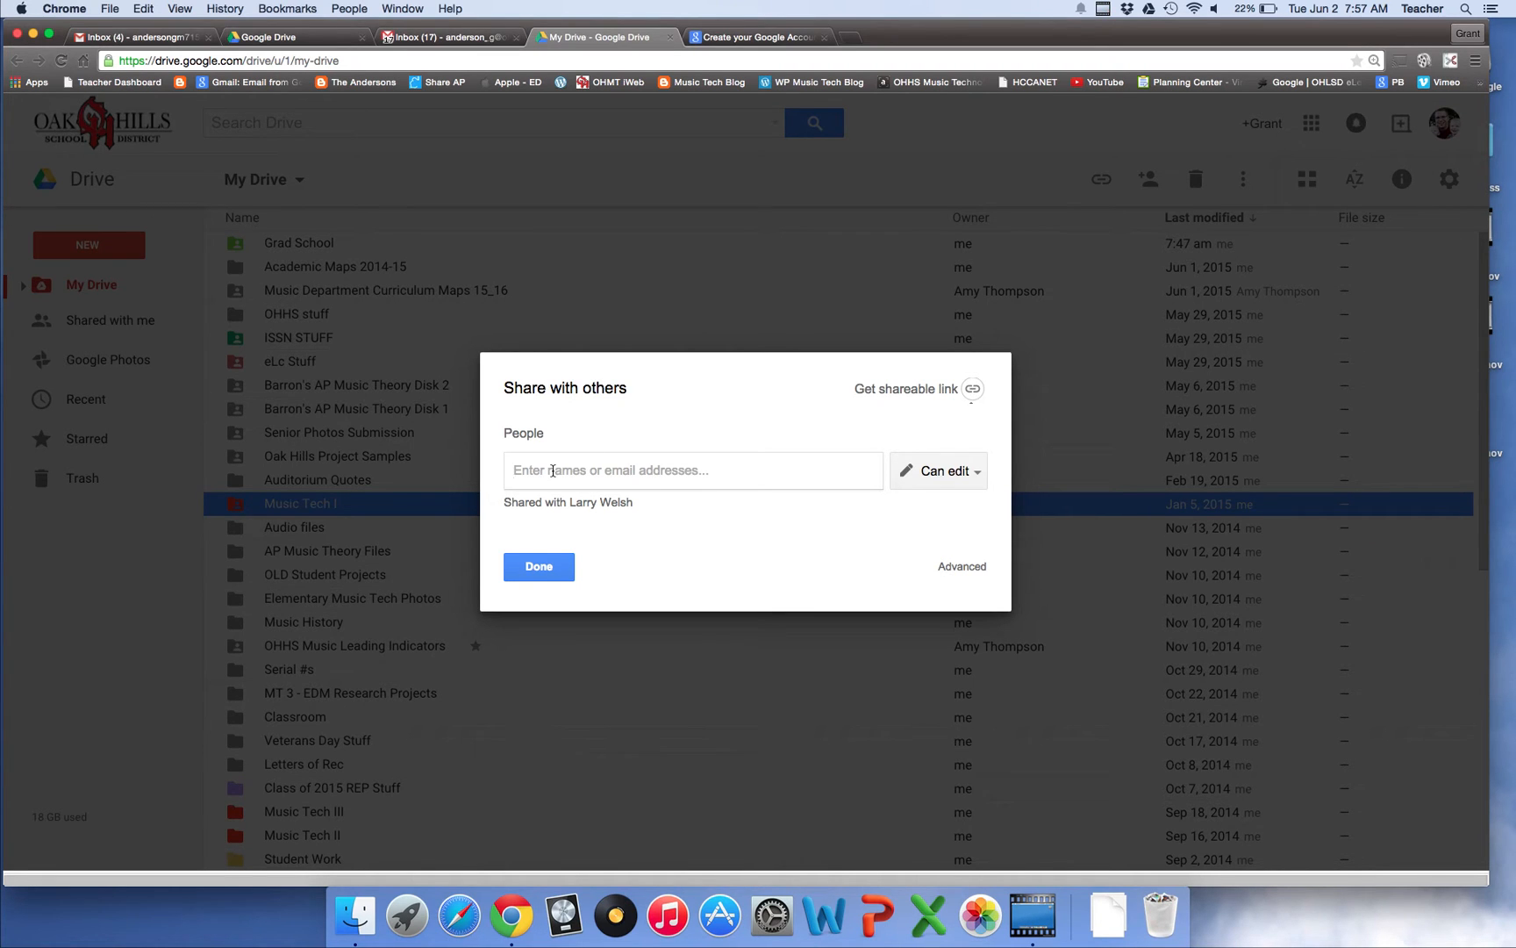
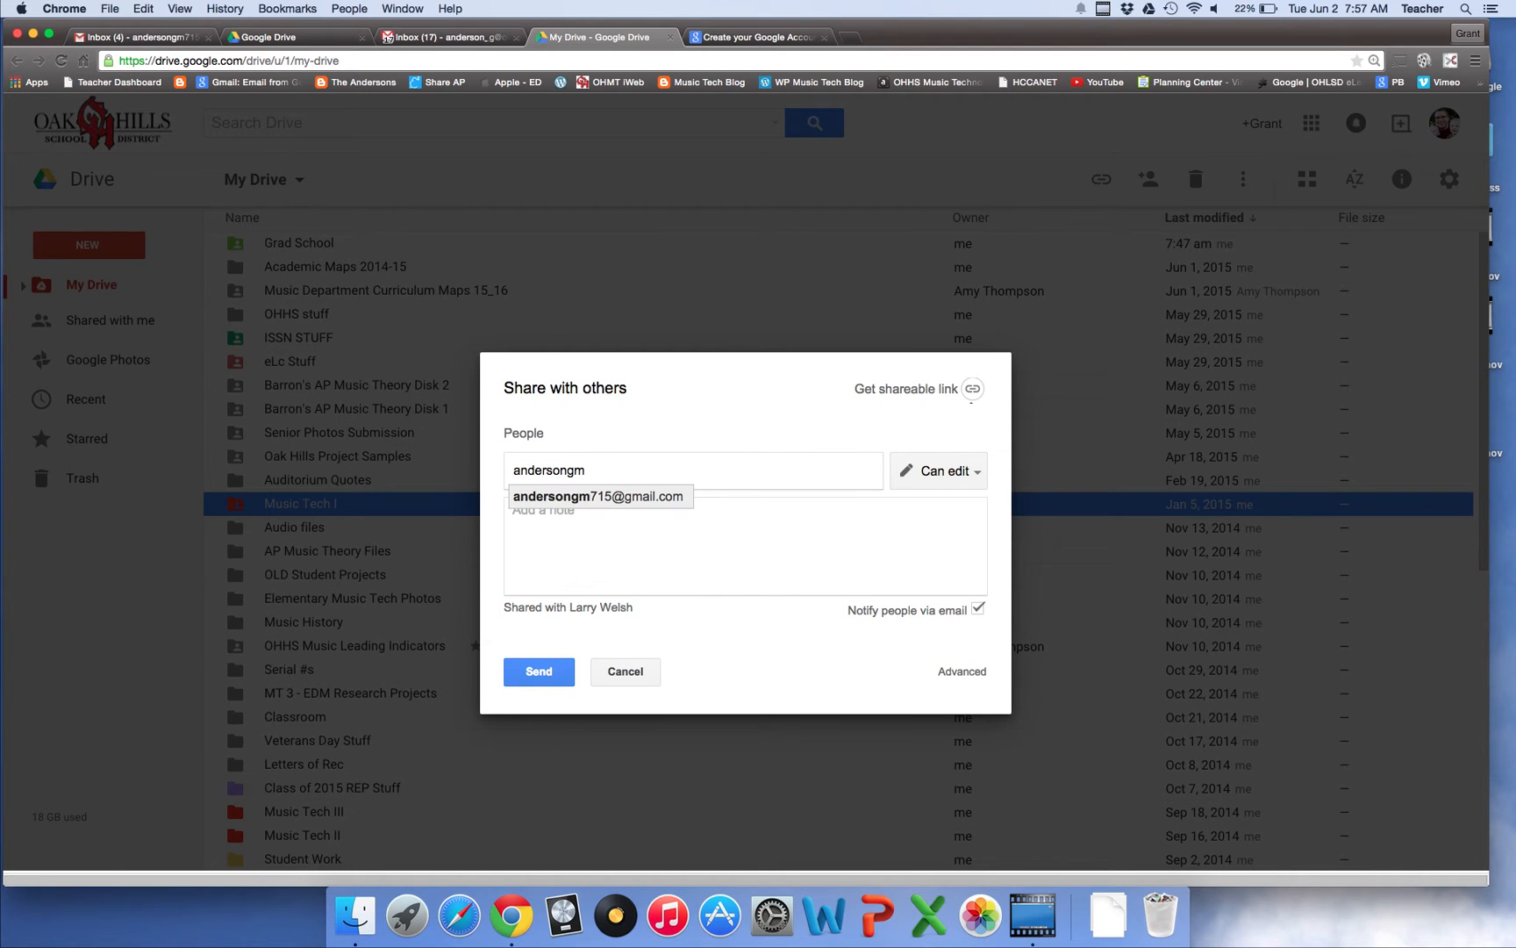
click(576, 497)
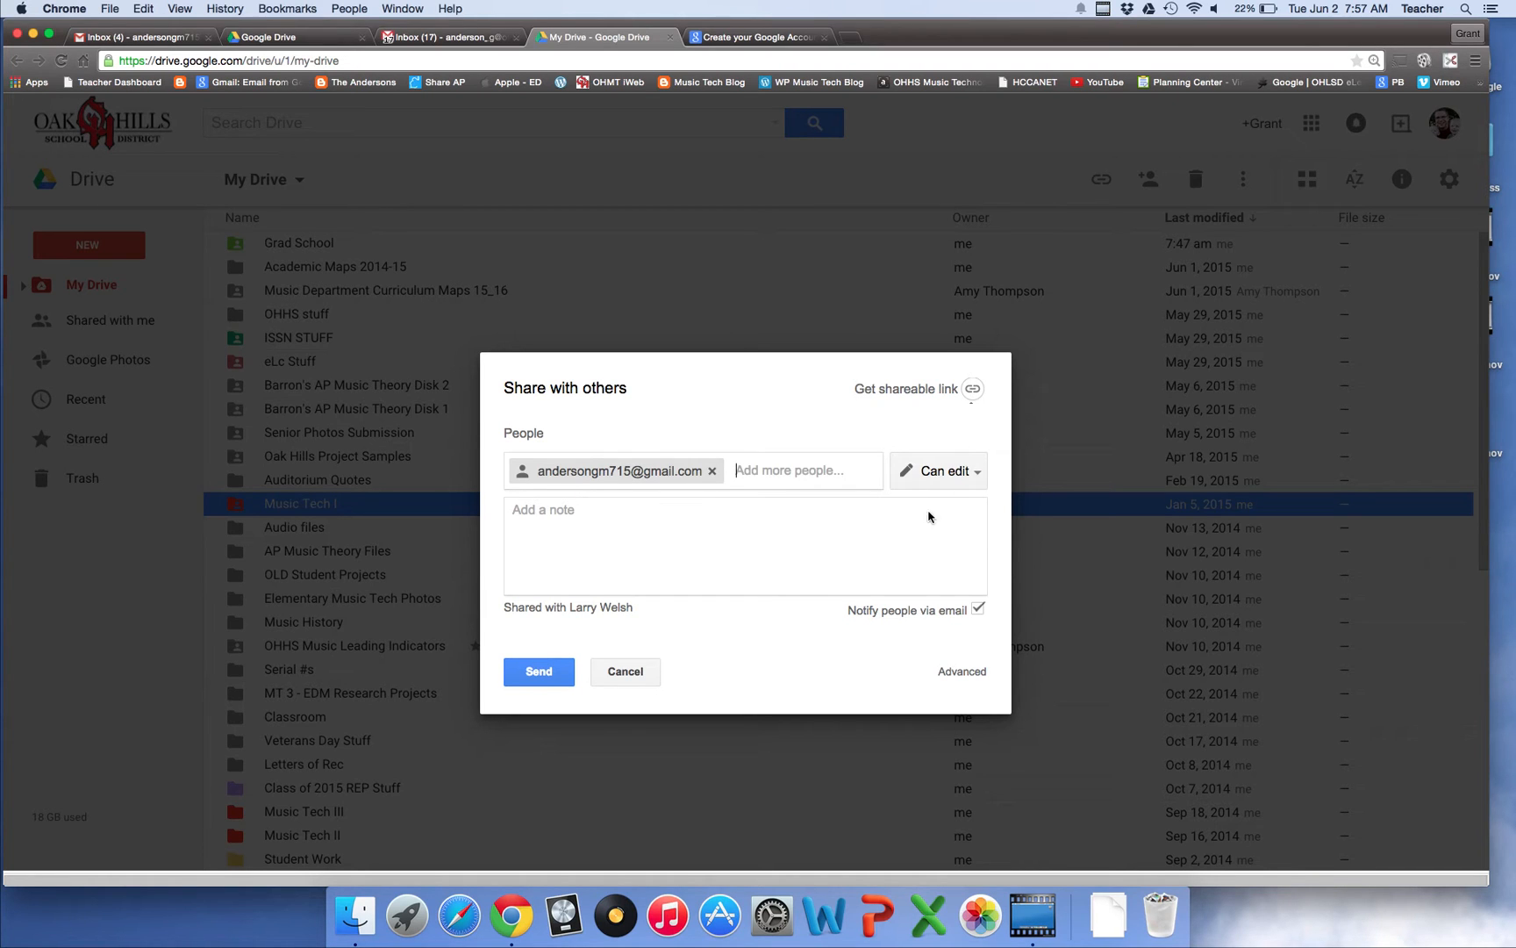
click(547, 678)
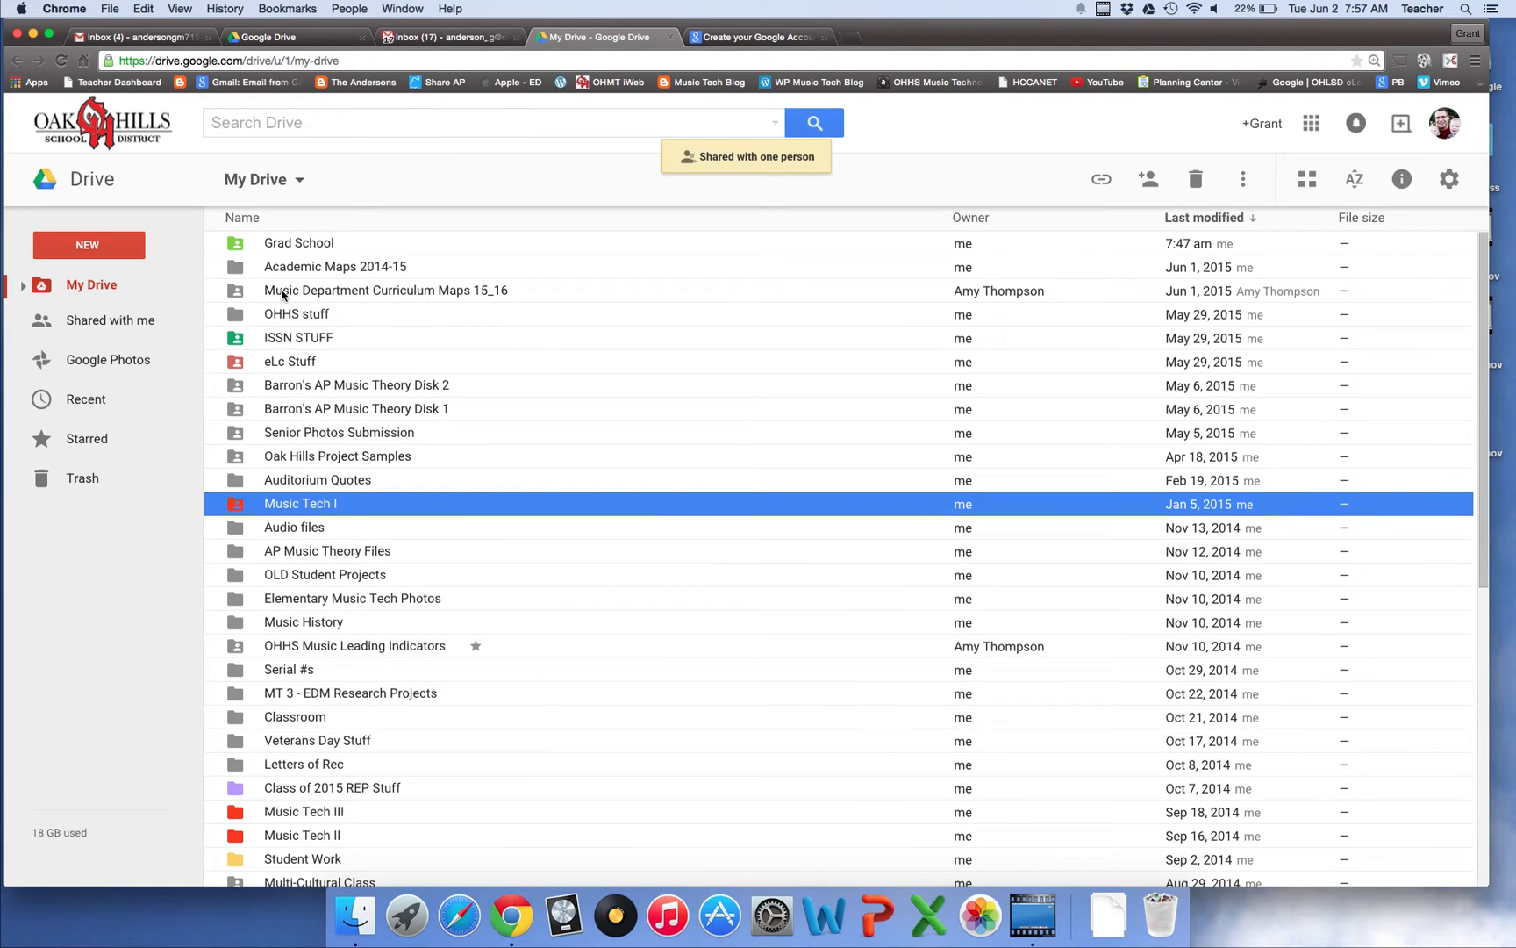
Open the personal account's My Drive in a new tab using the account switcher
click(279, 35)
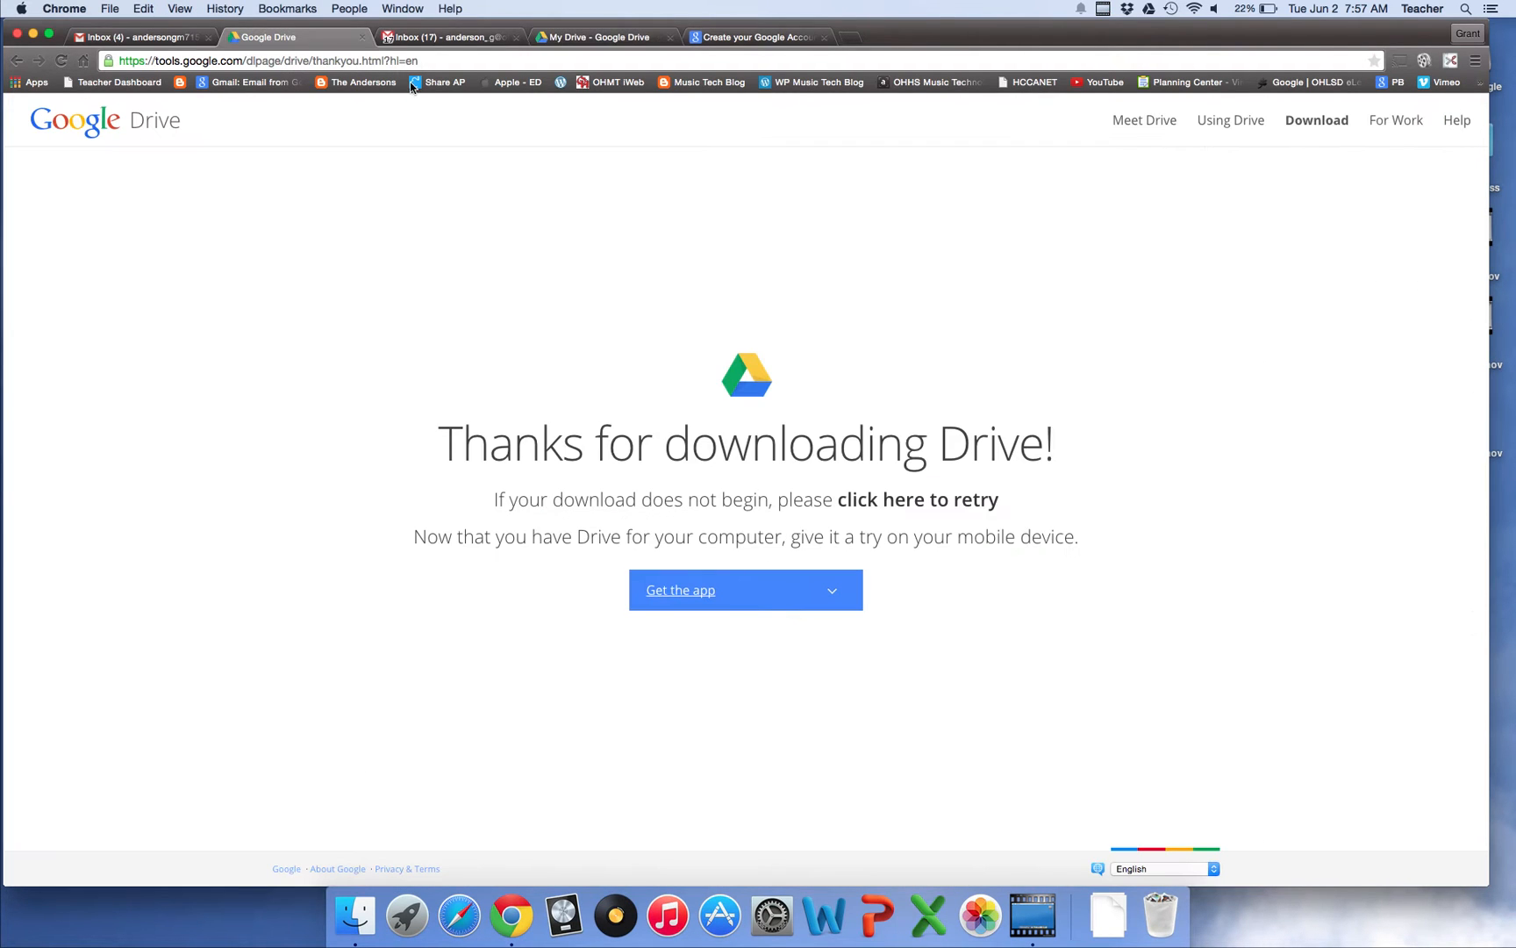
click(579, 37)
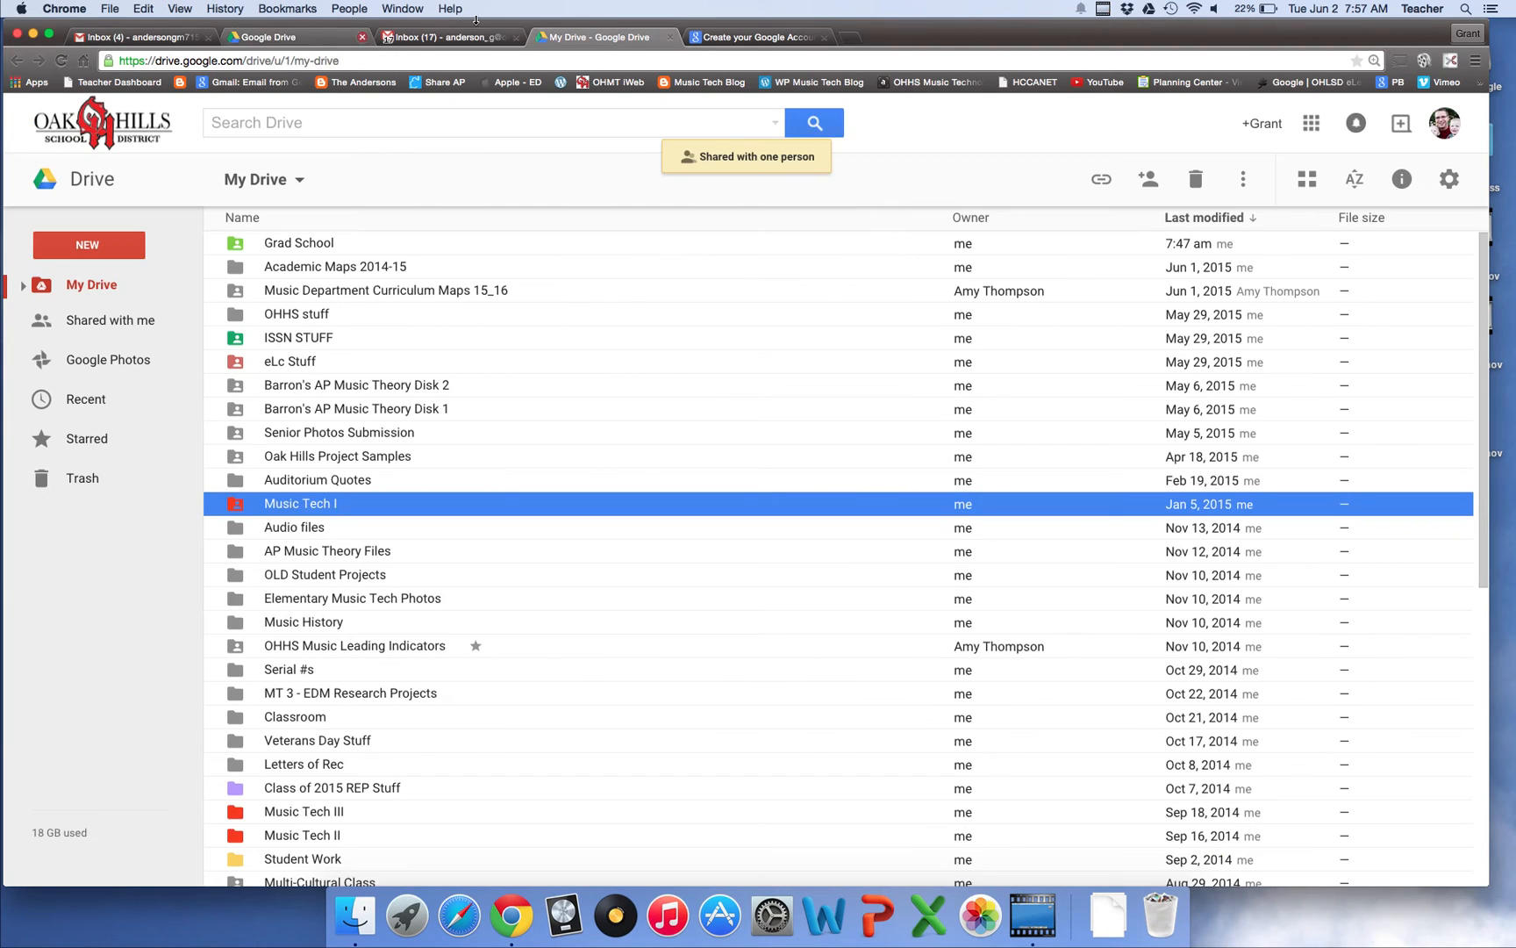
click(1446, 125)
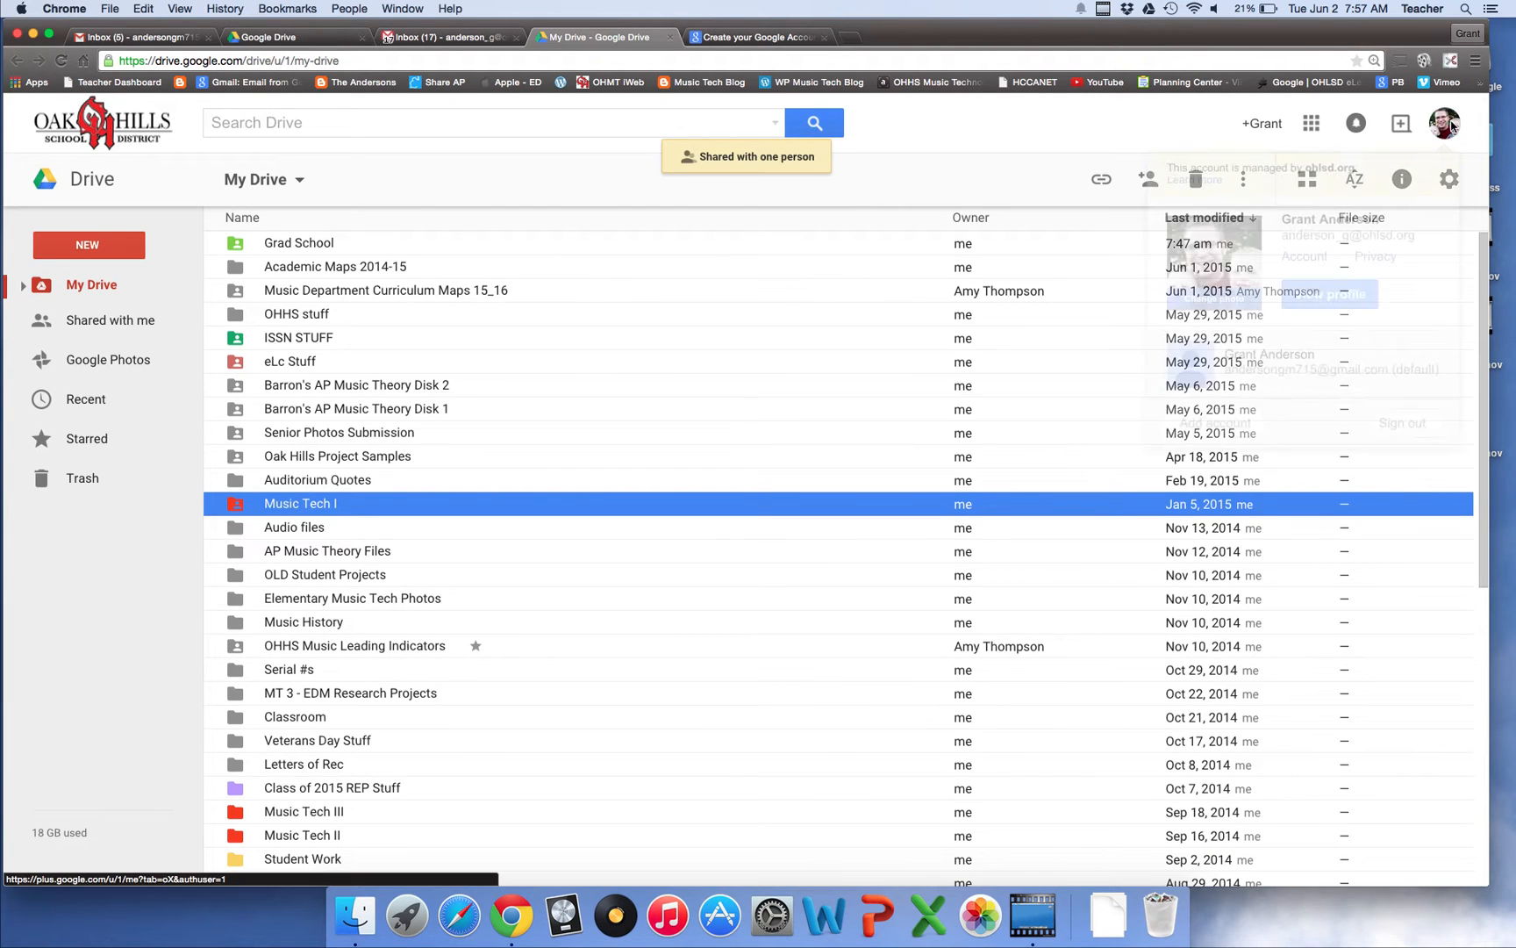
click(1352, 369)
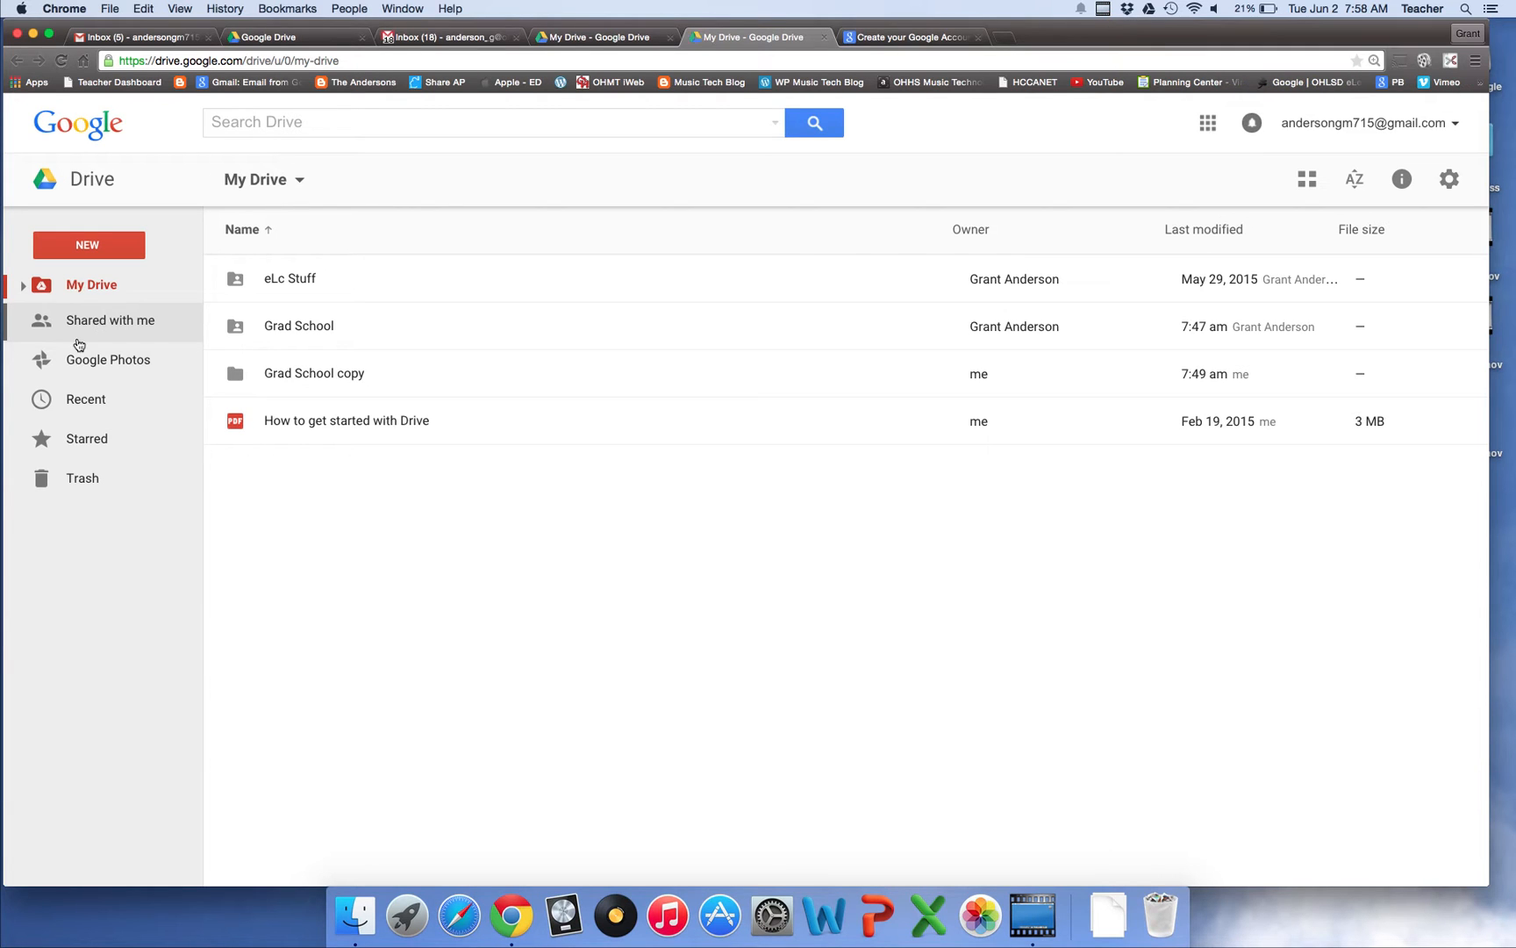
Add Music Tech I from Shared with me to the personal My Drive and confirm it's listed
click(102, 326)
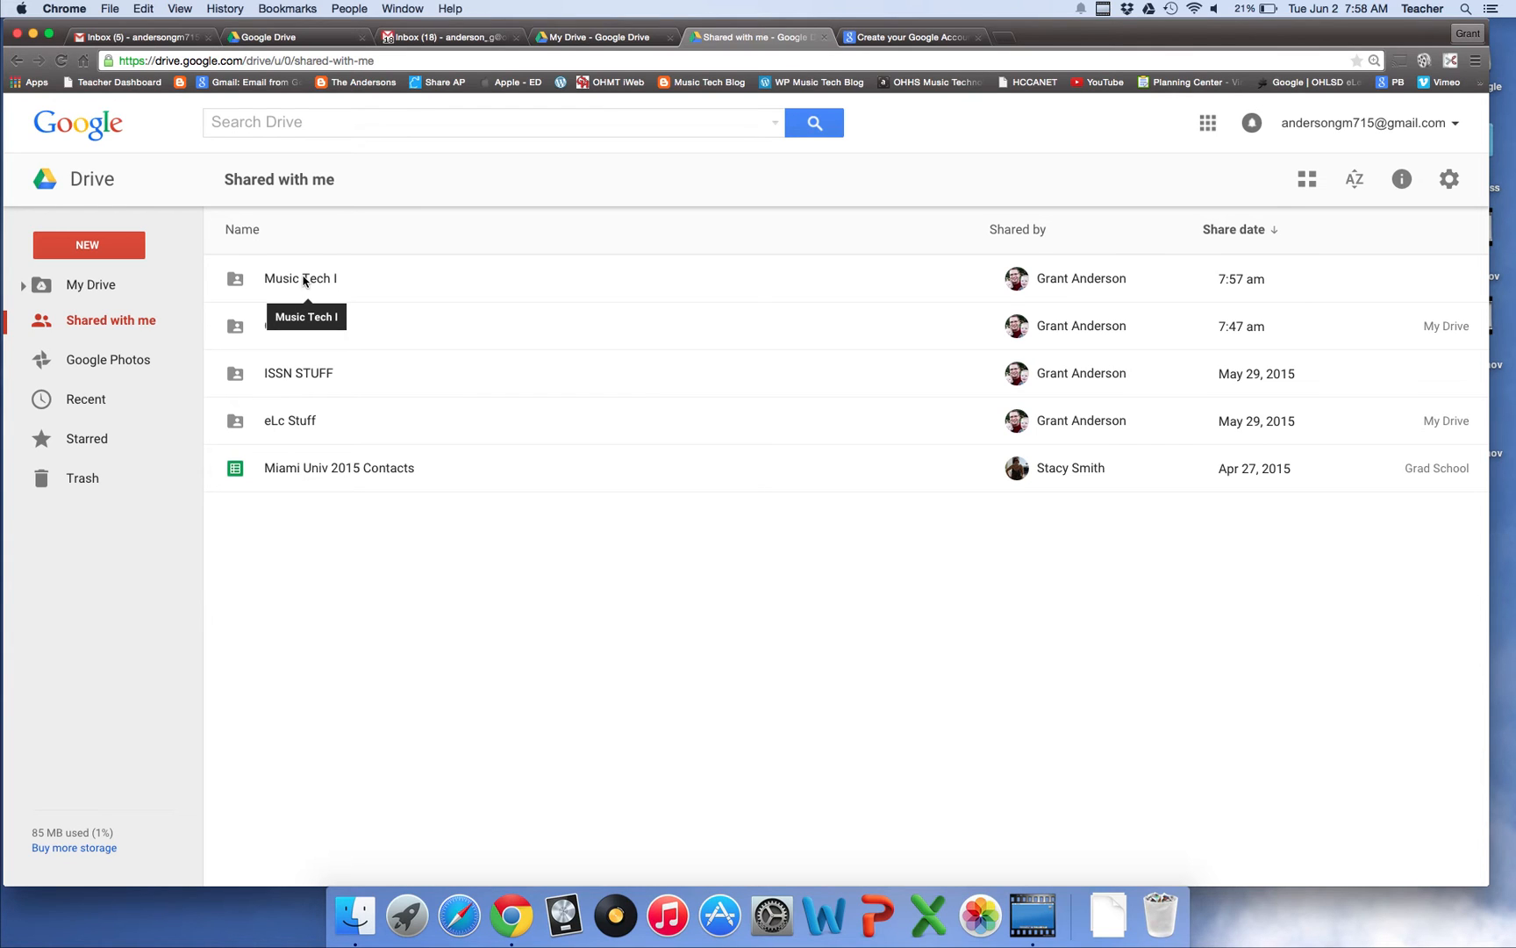
click(303, 280)
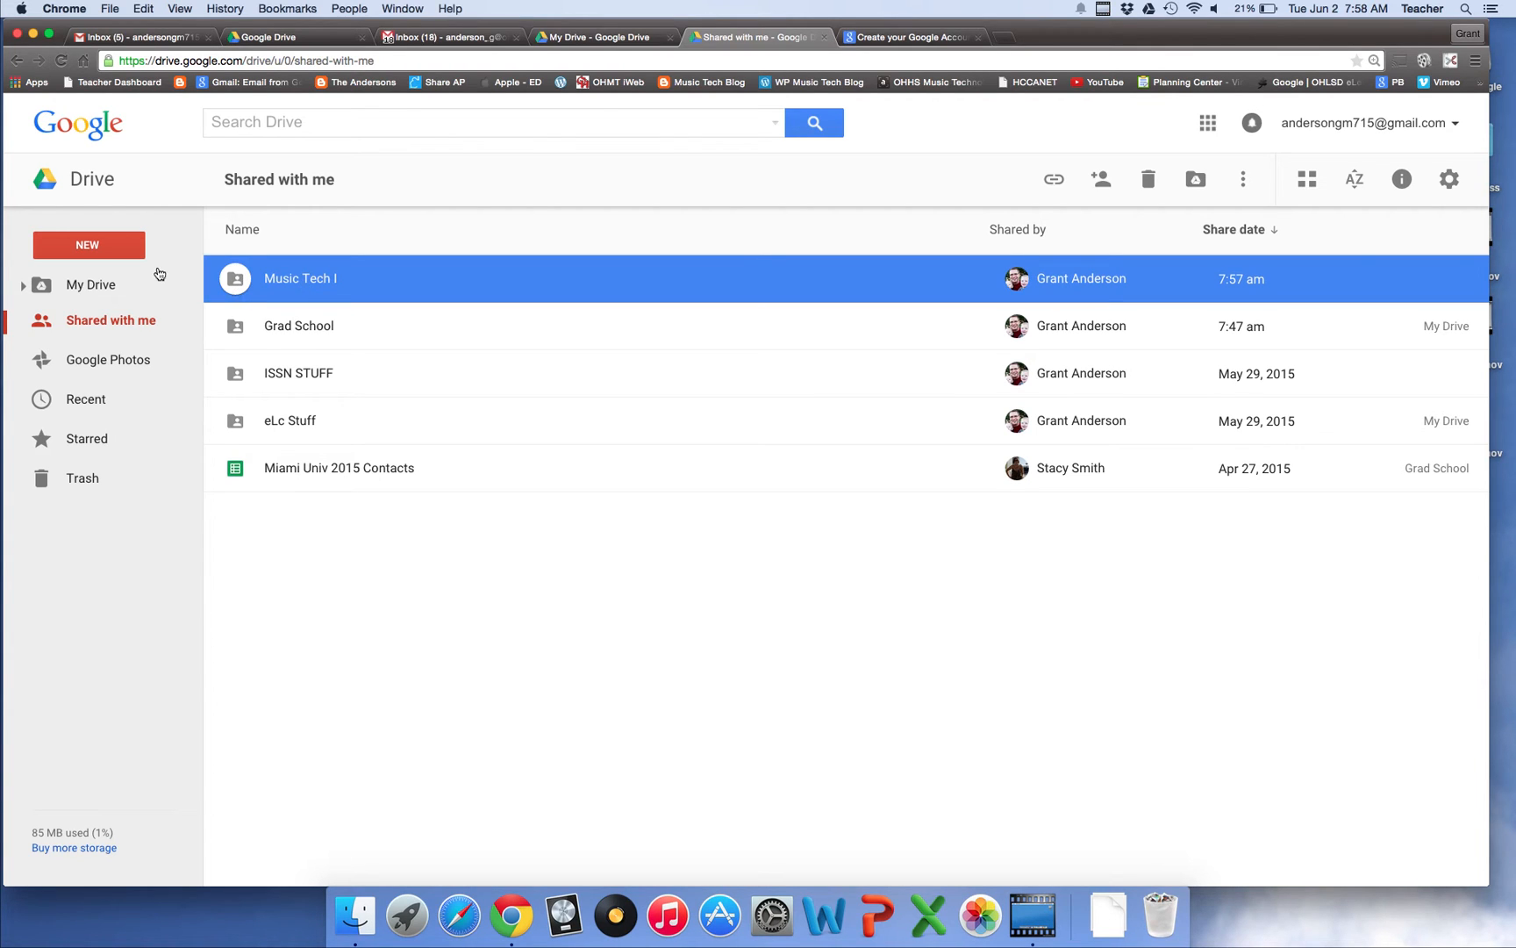
right_click(284, 279)
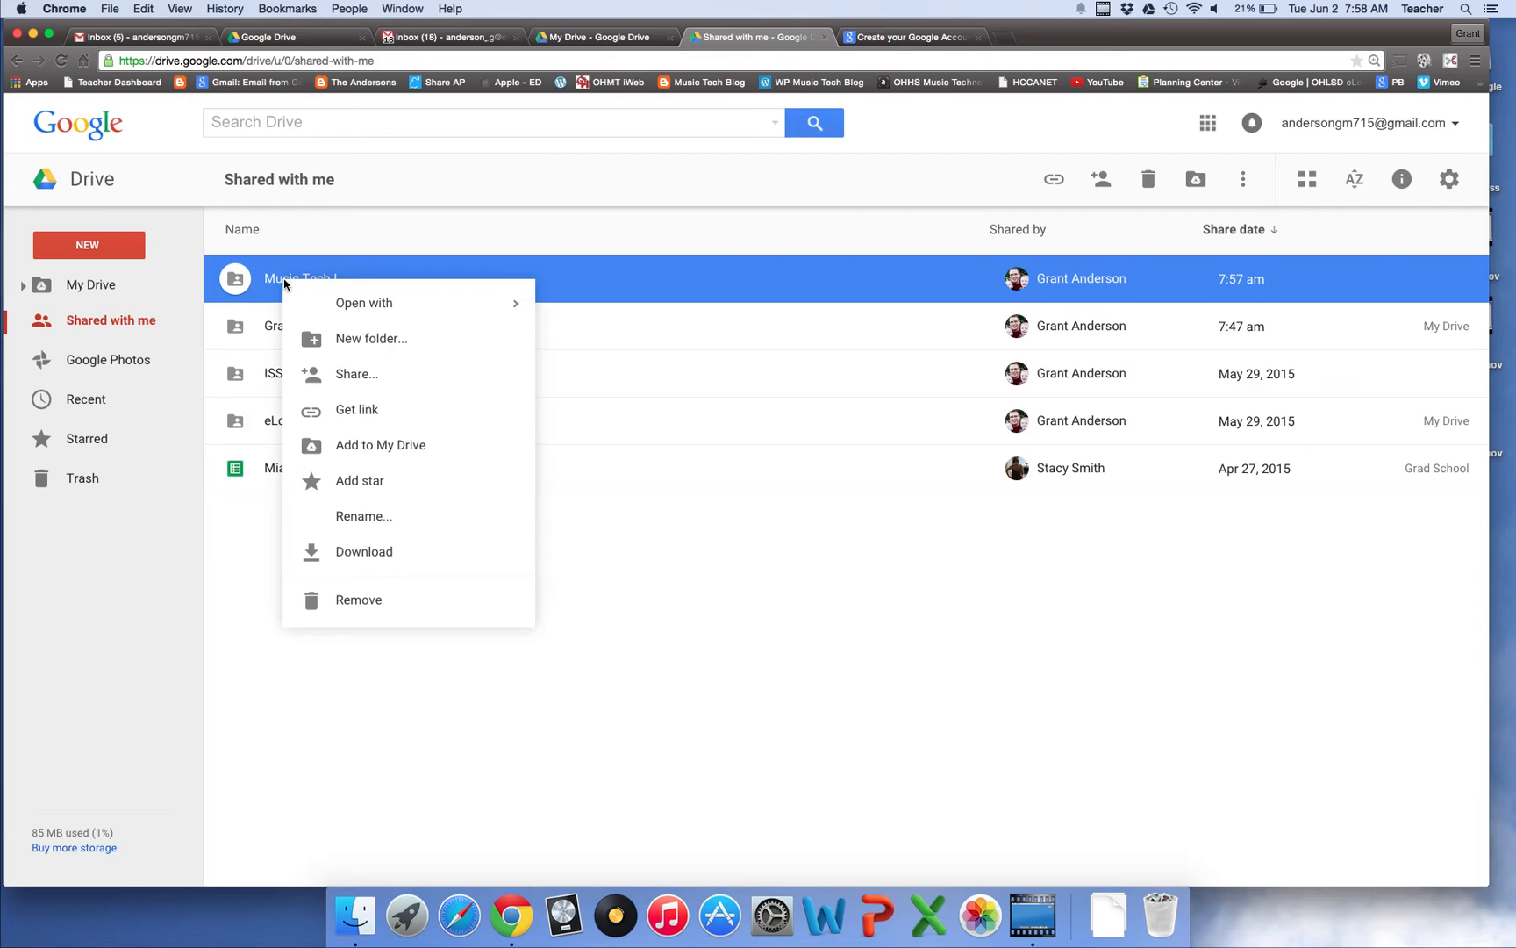
click(375, 447)
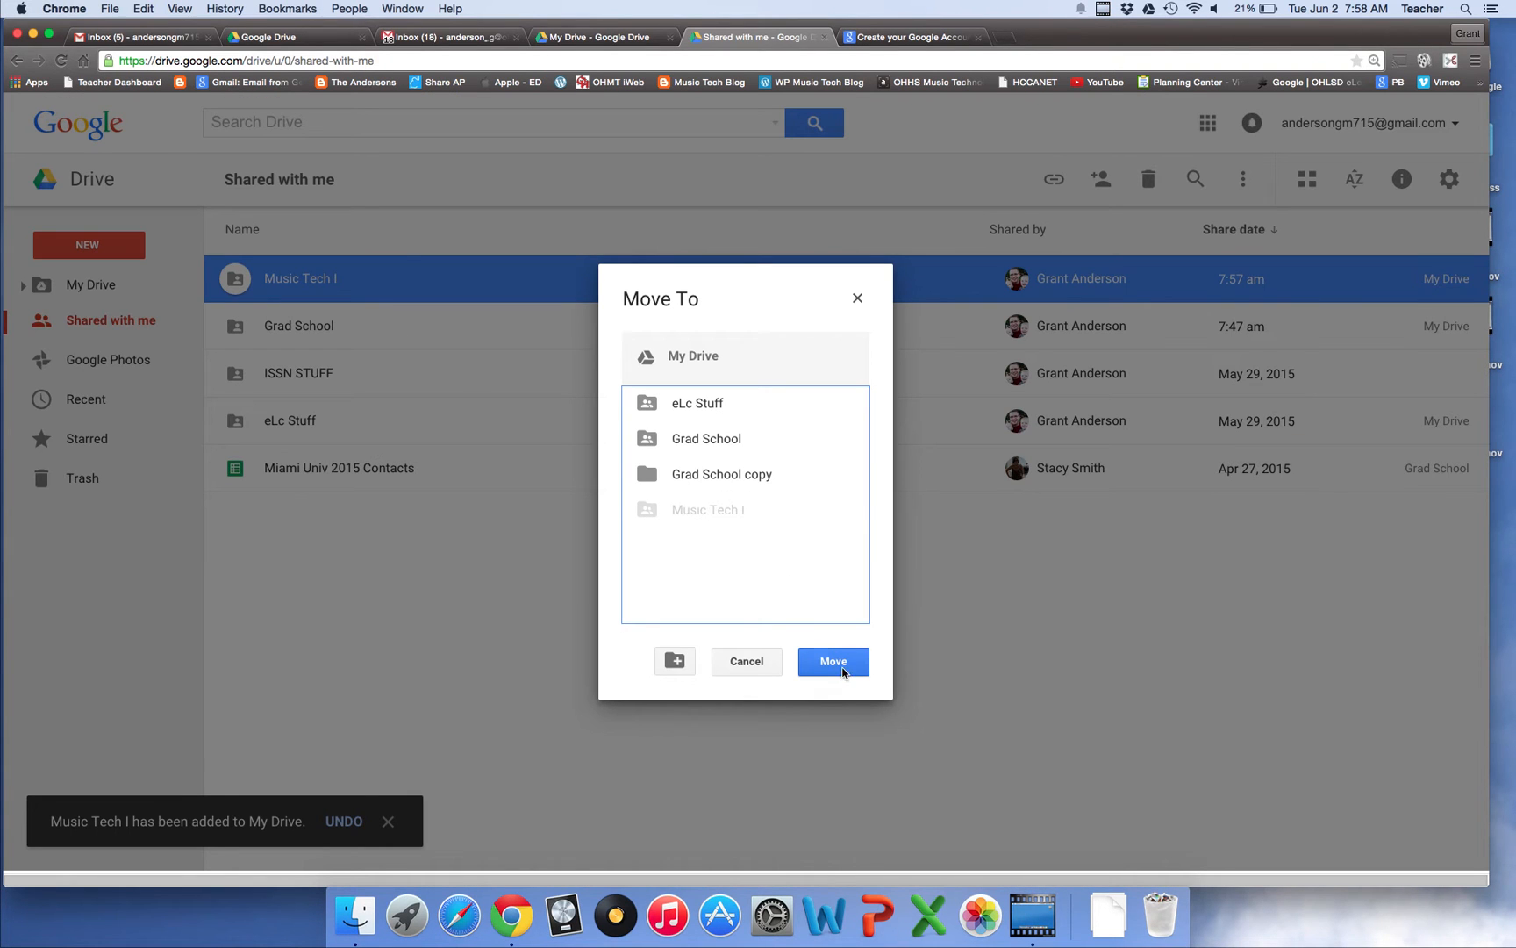
click(849, 667)
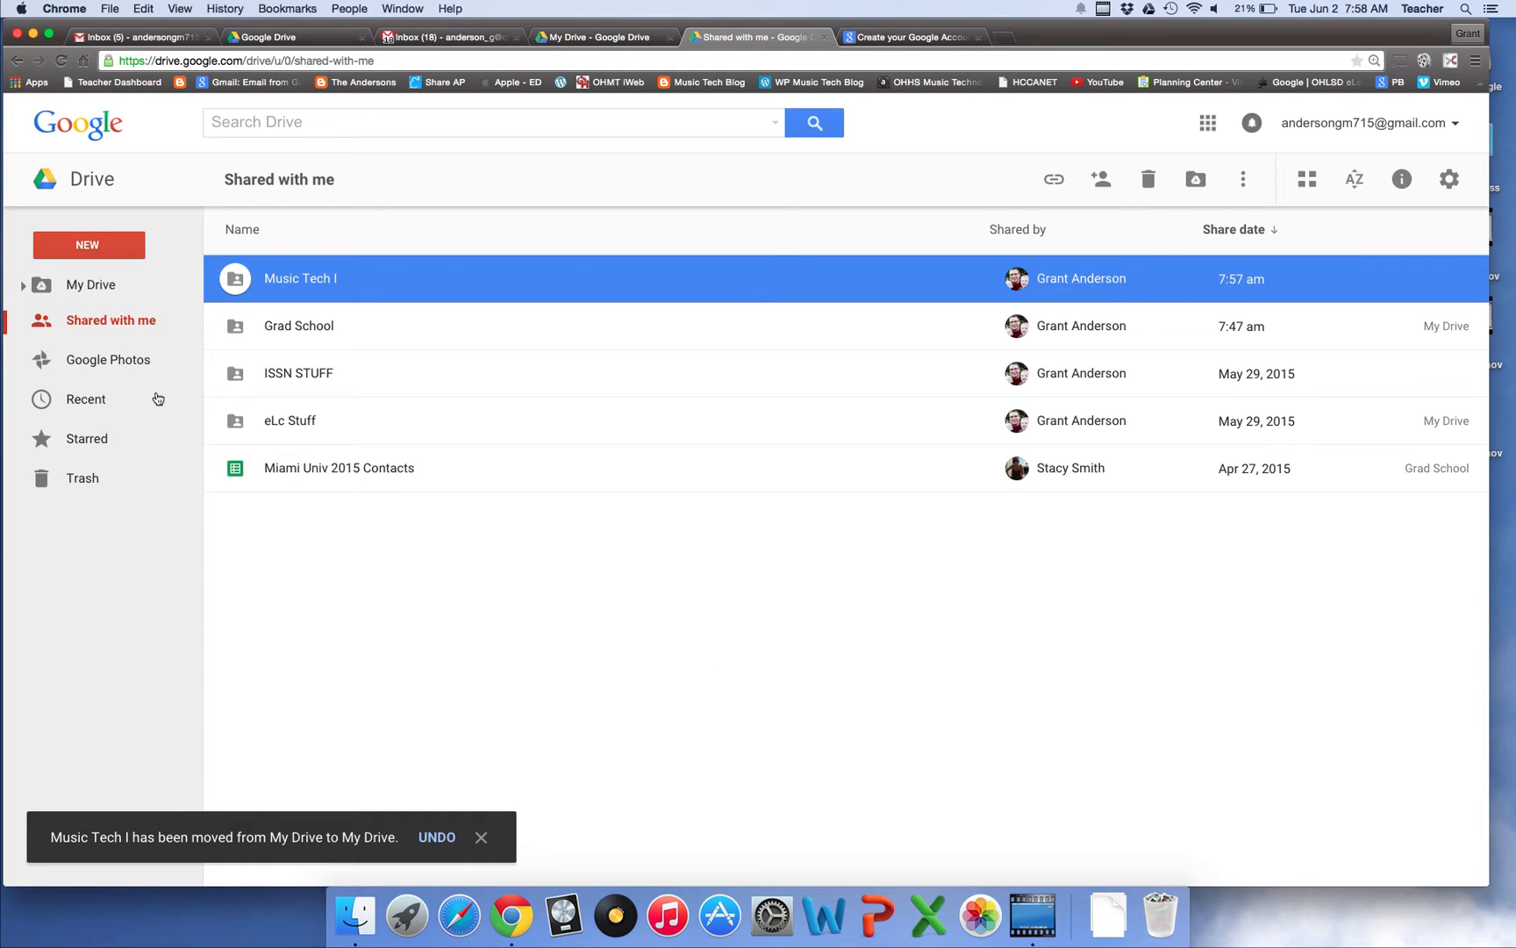
click(97, 287)
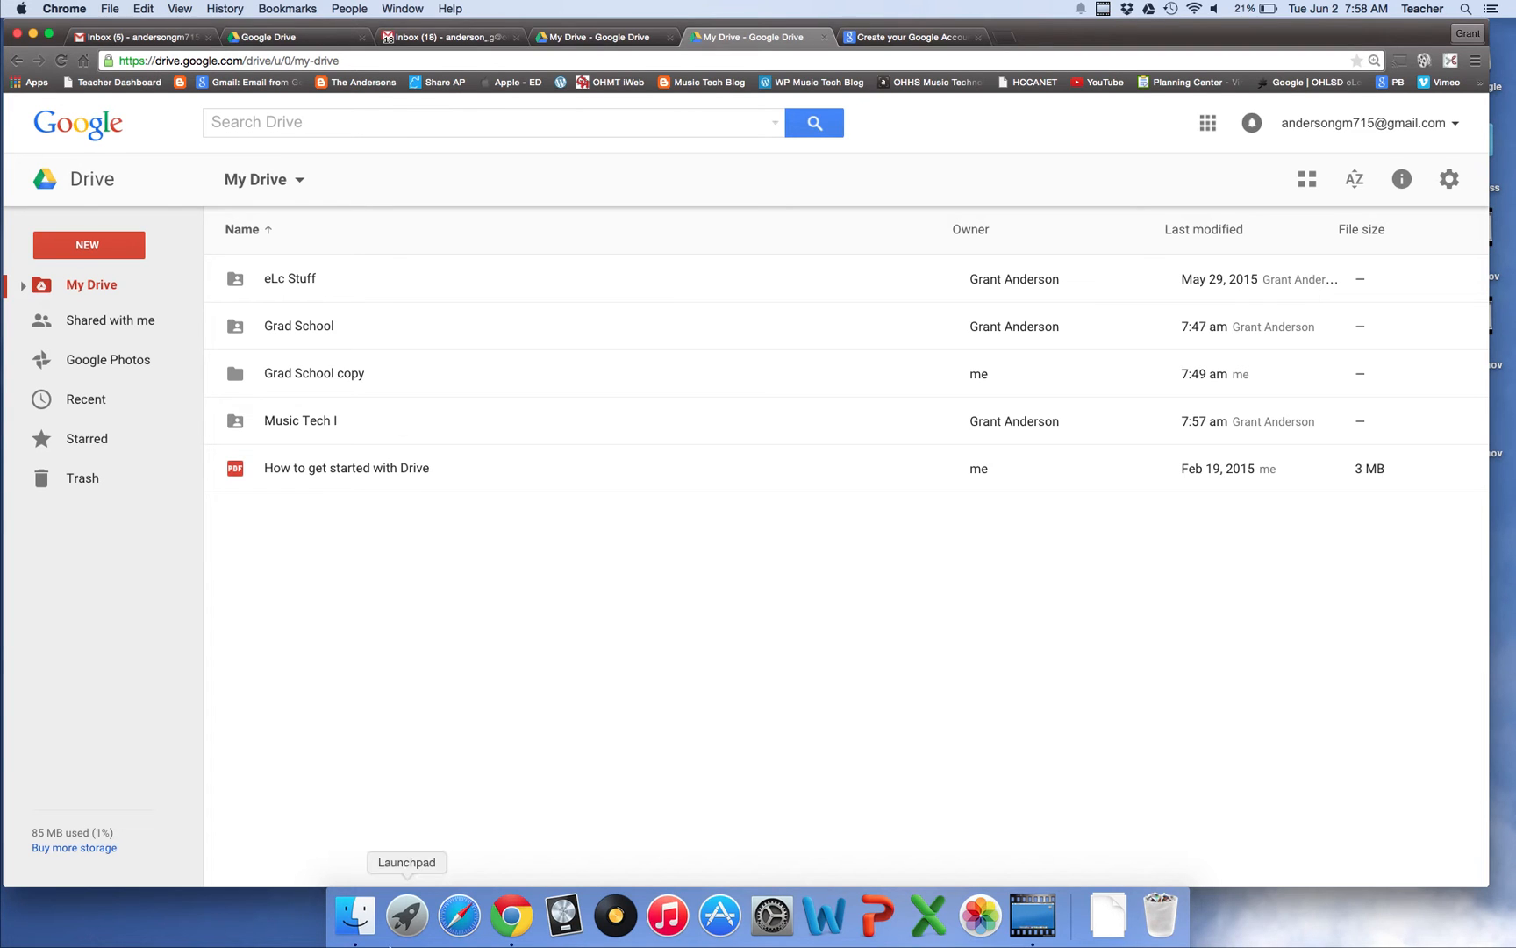
Open the Google Drive folder in Finder and expand Music Tech I to check its synced files
click(351, 937)
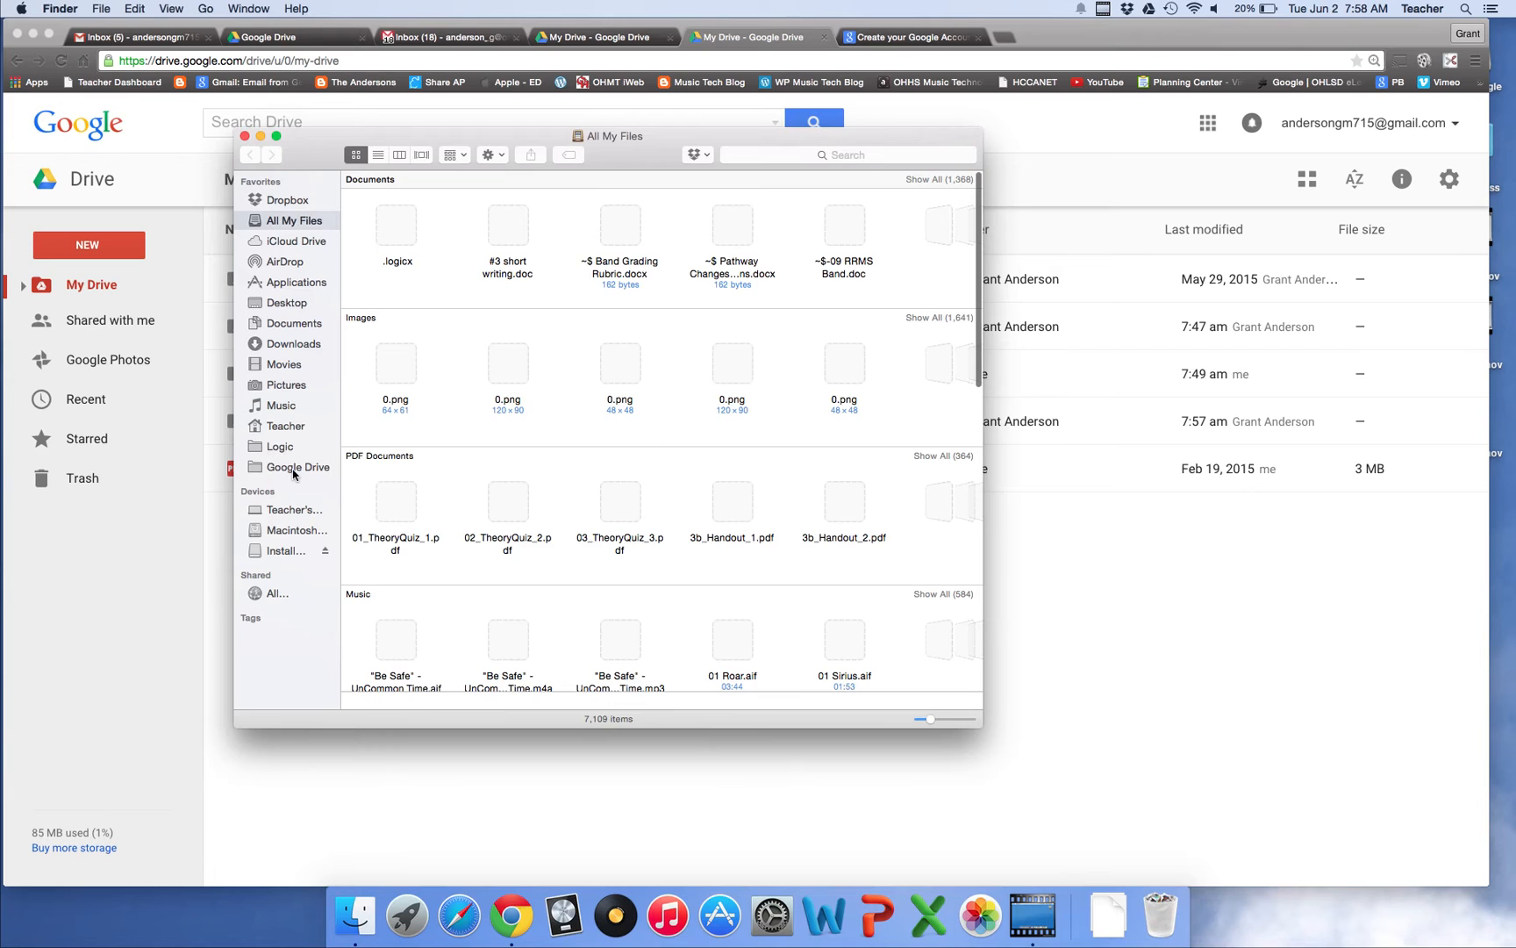
click(295, 469)
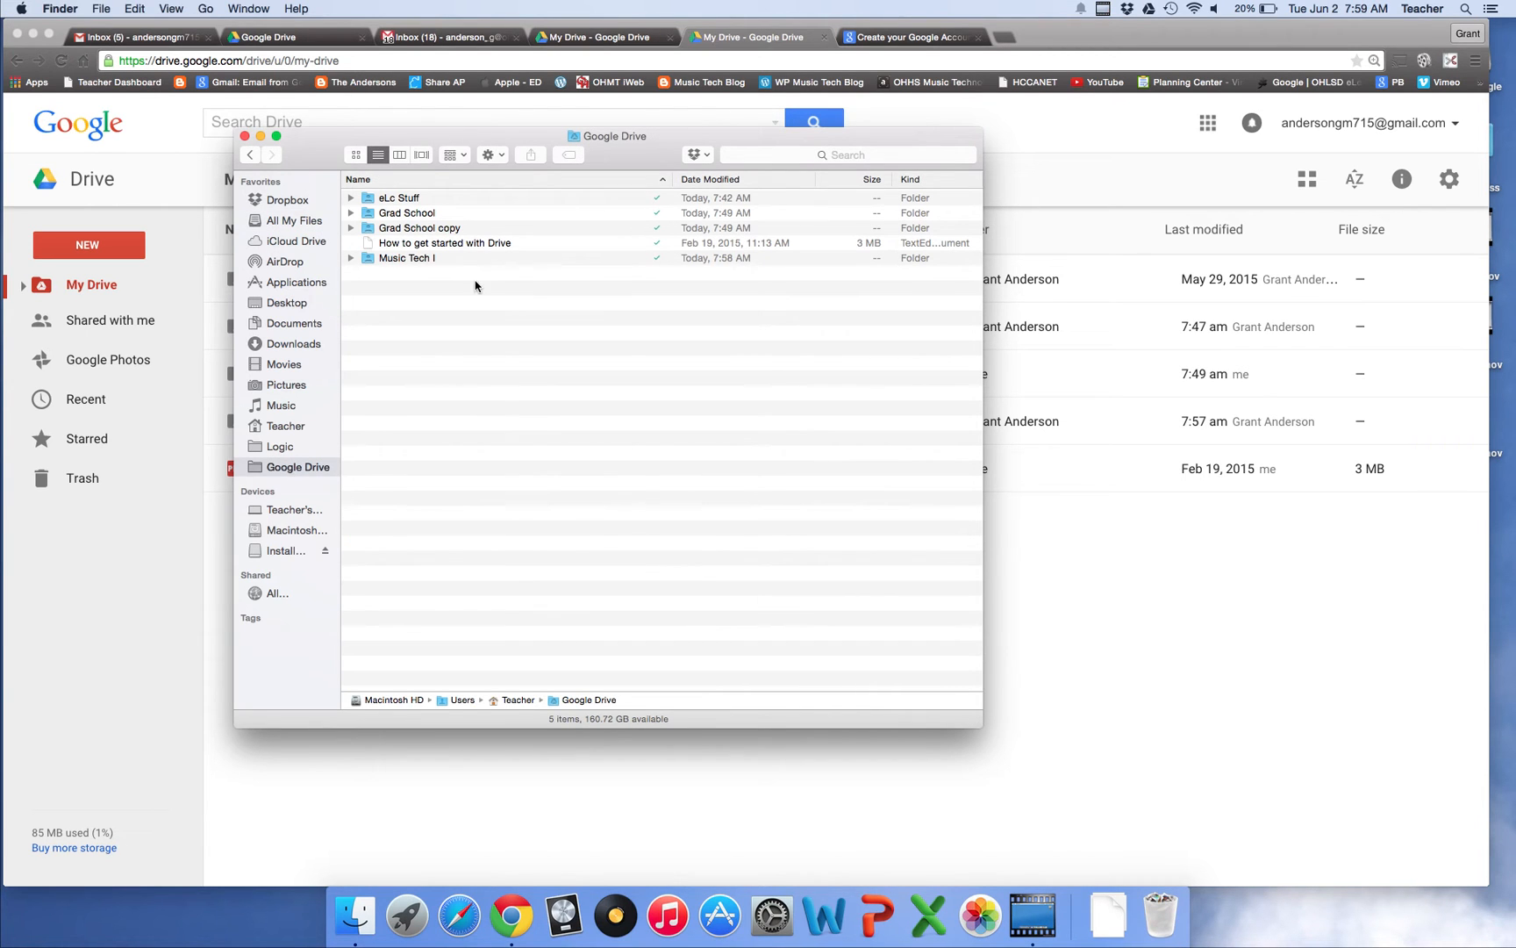
click(386, 259)
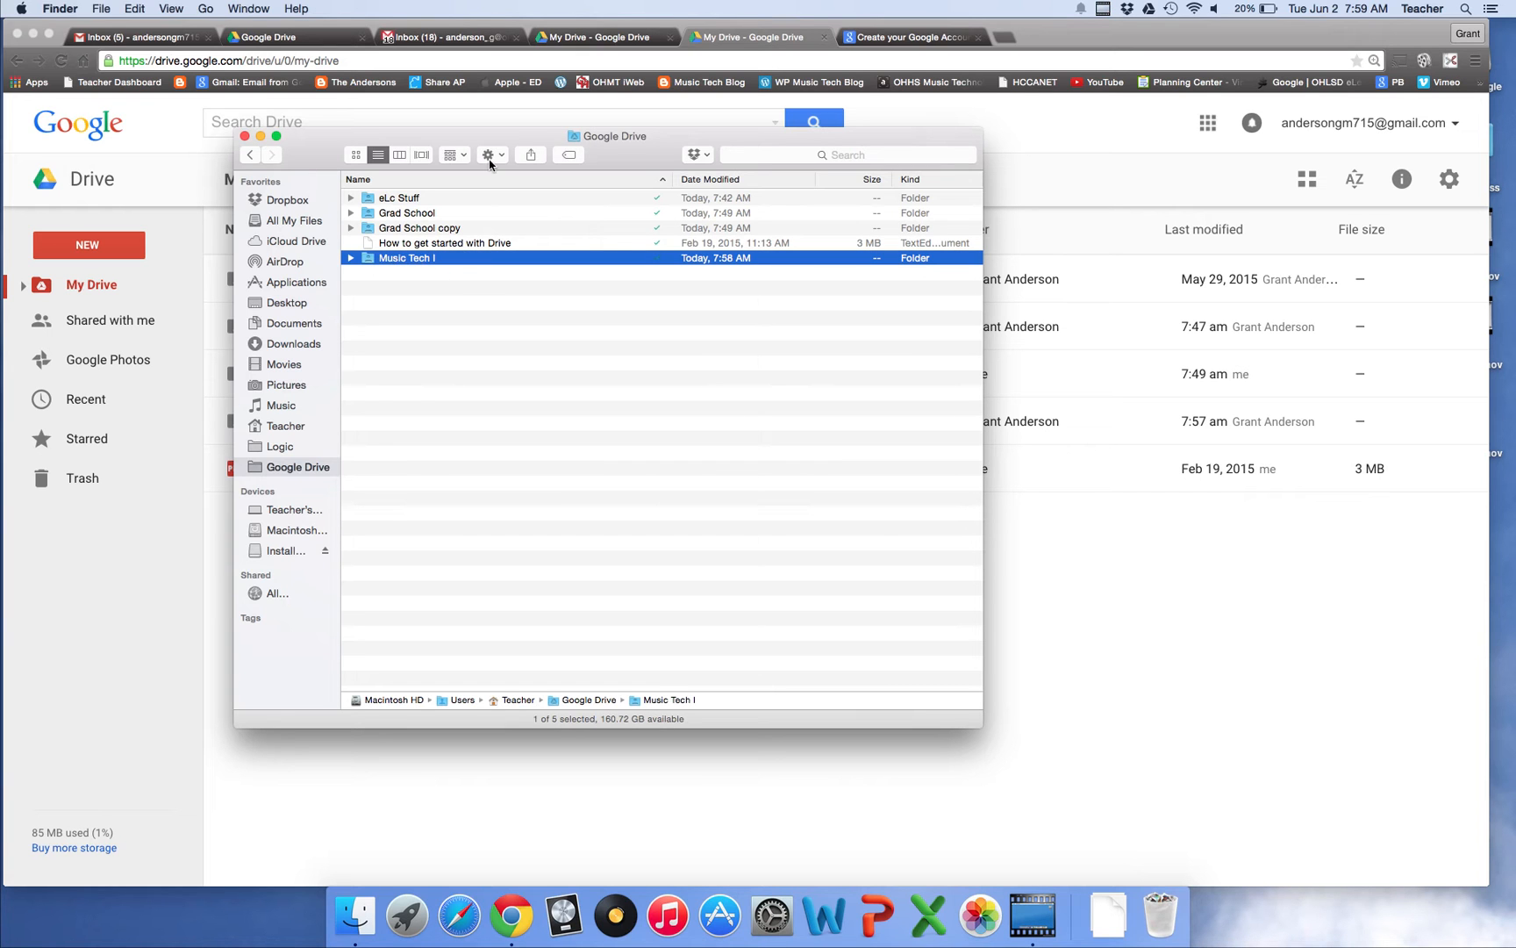
drag(514, 140, 627, 171)
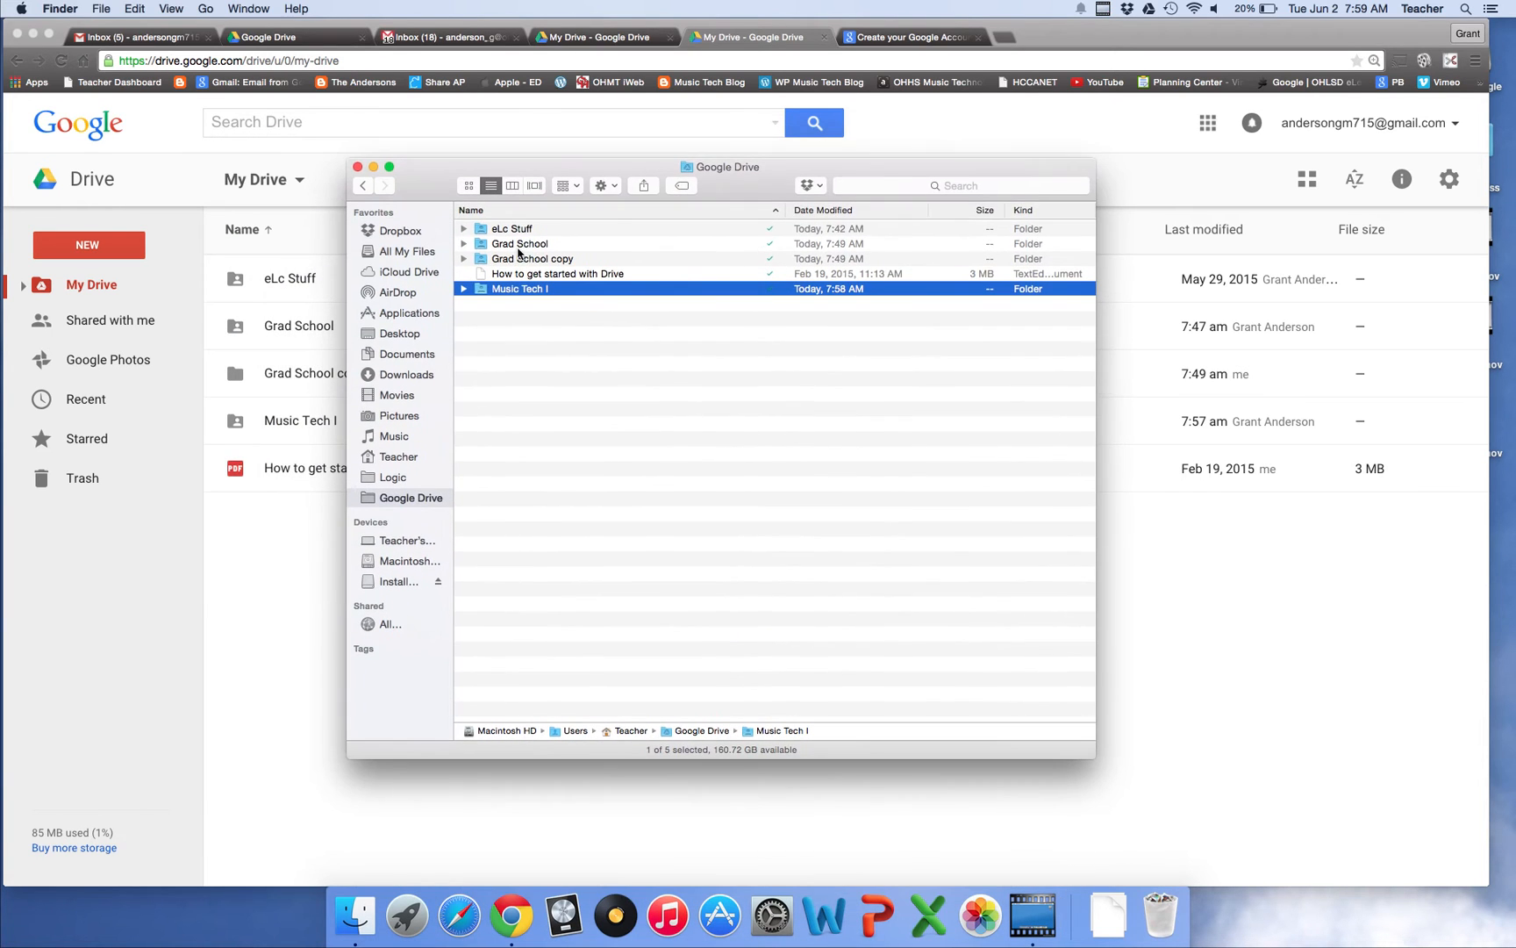
click(583, 318)
click(512, 291)
click(464, 288)
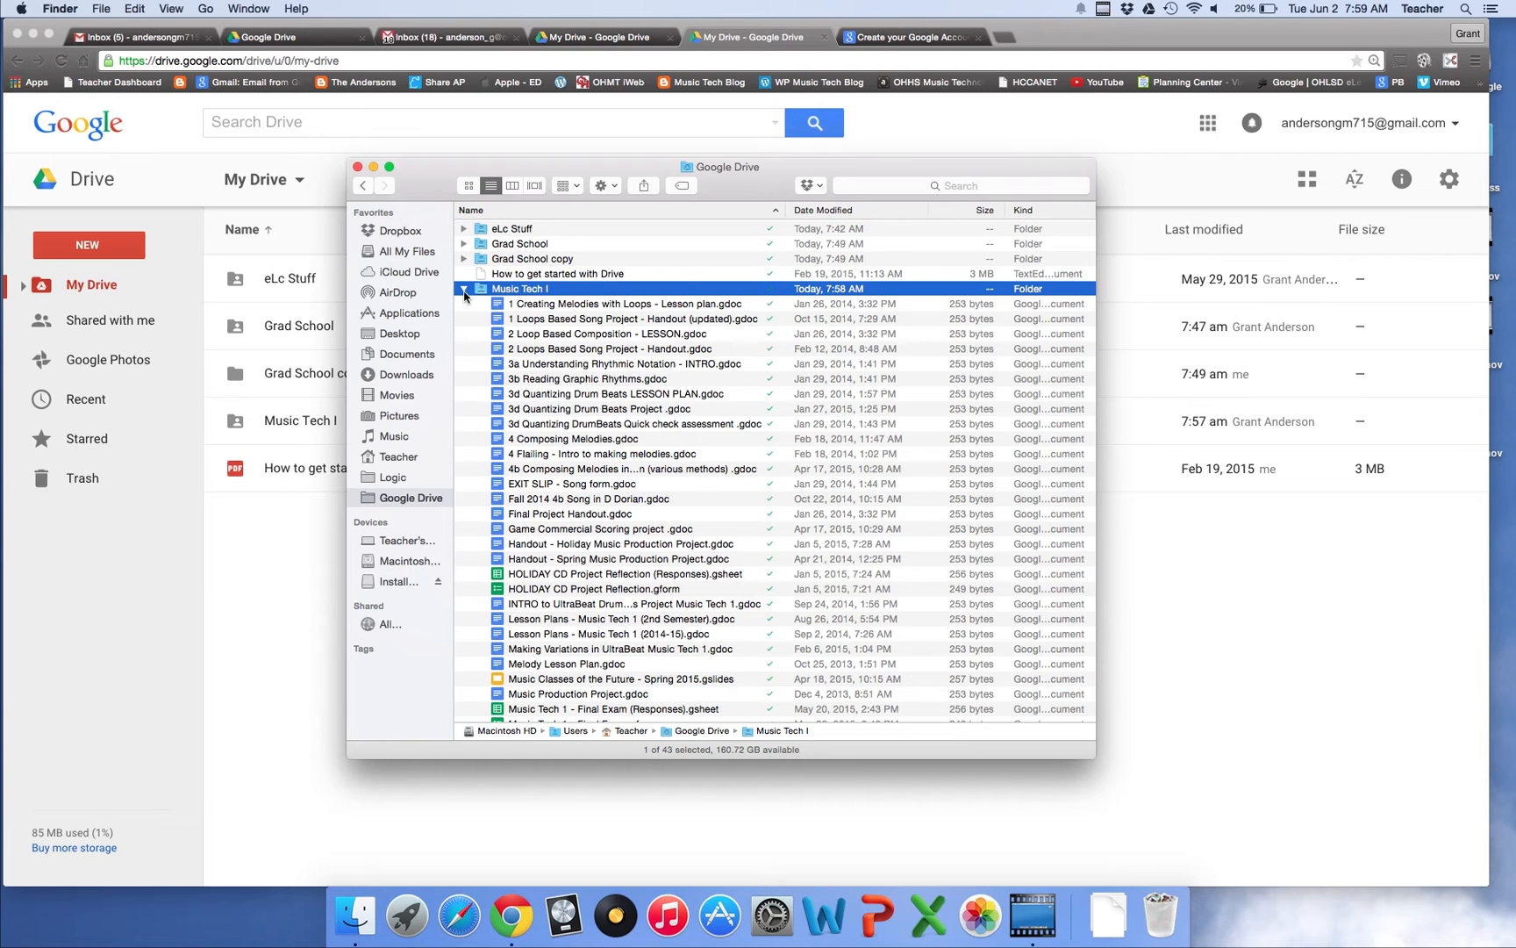
click(465, 290)
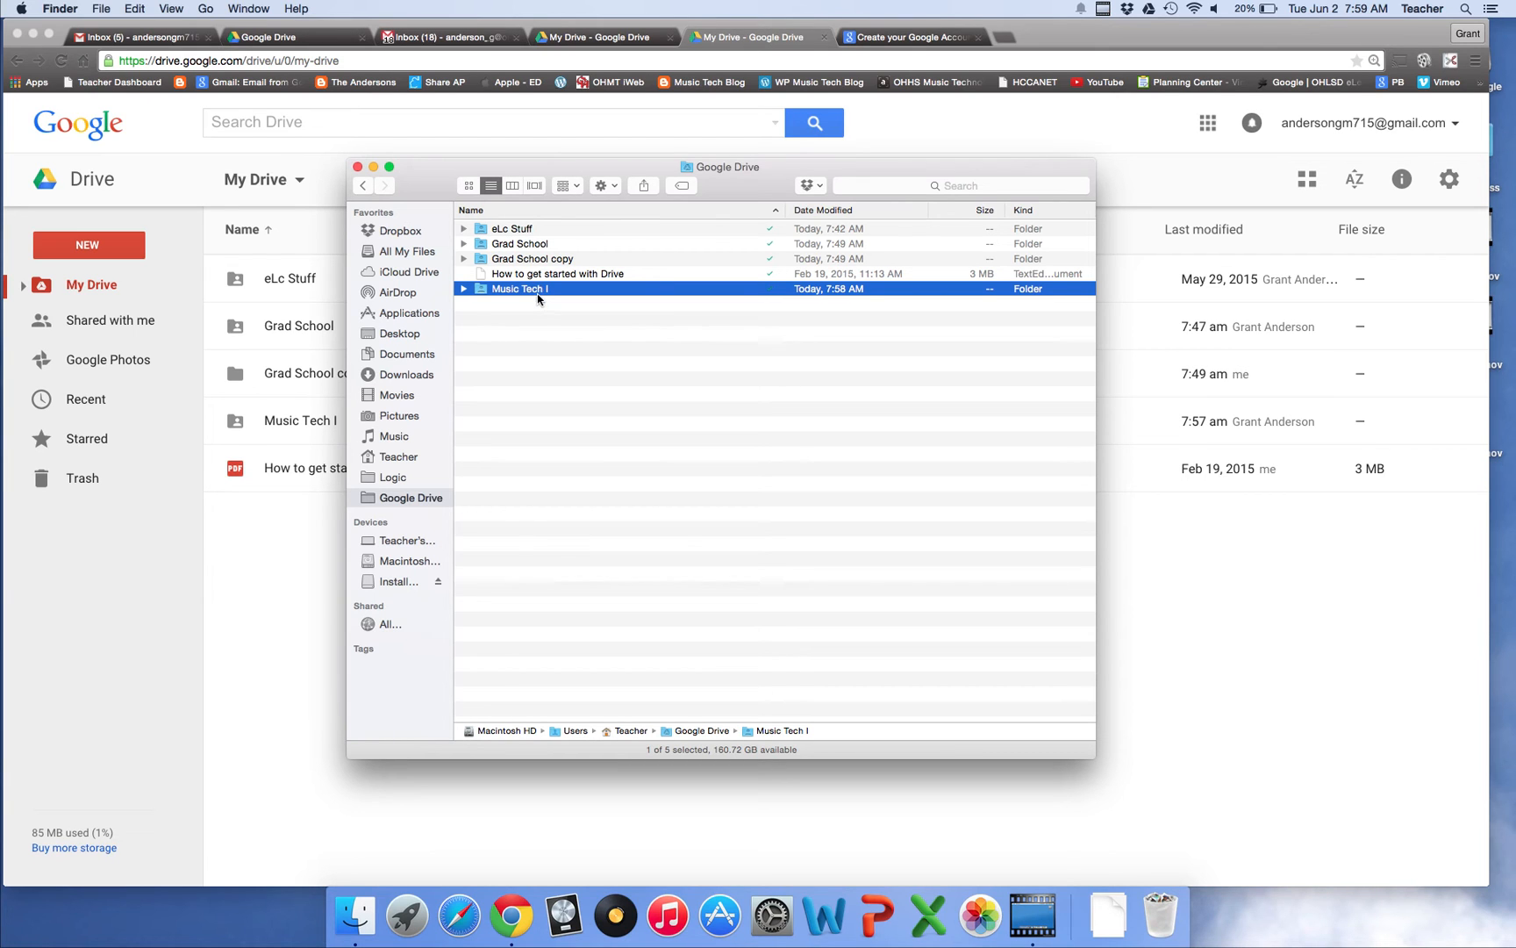
Duplicate Music Tech I in Finder to create Music Tech I copy
right_click(538, 294)
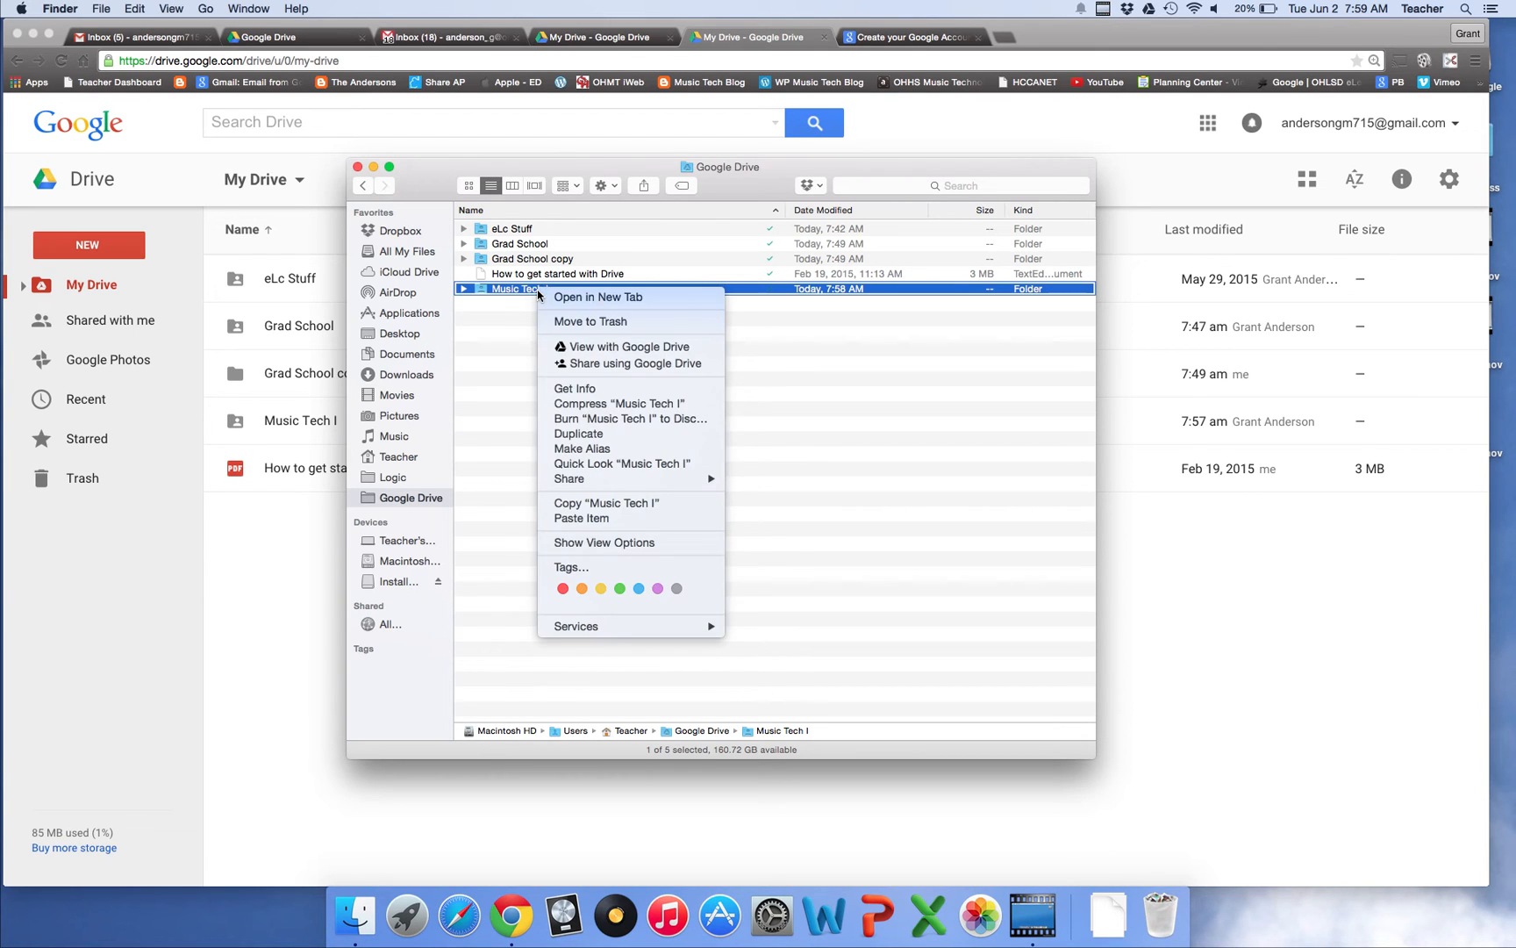
click(587, 434)
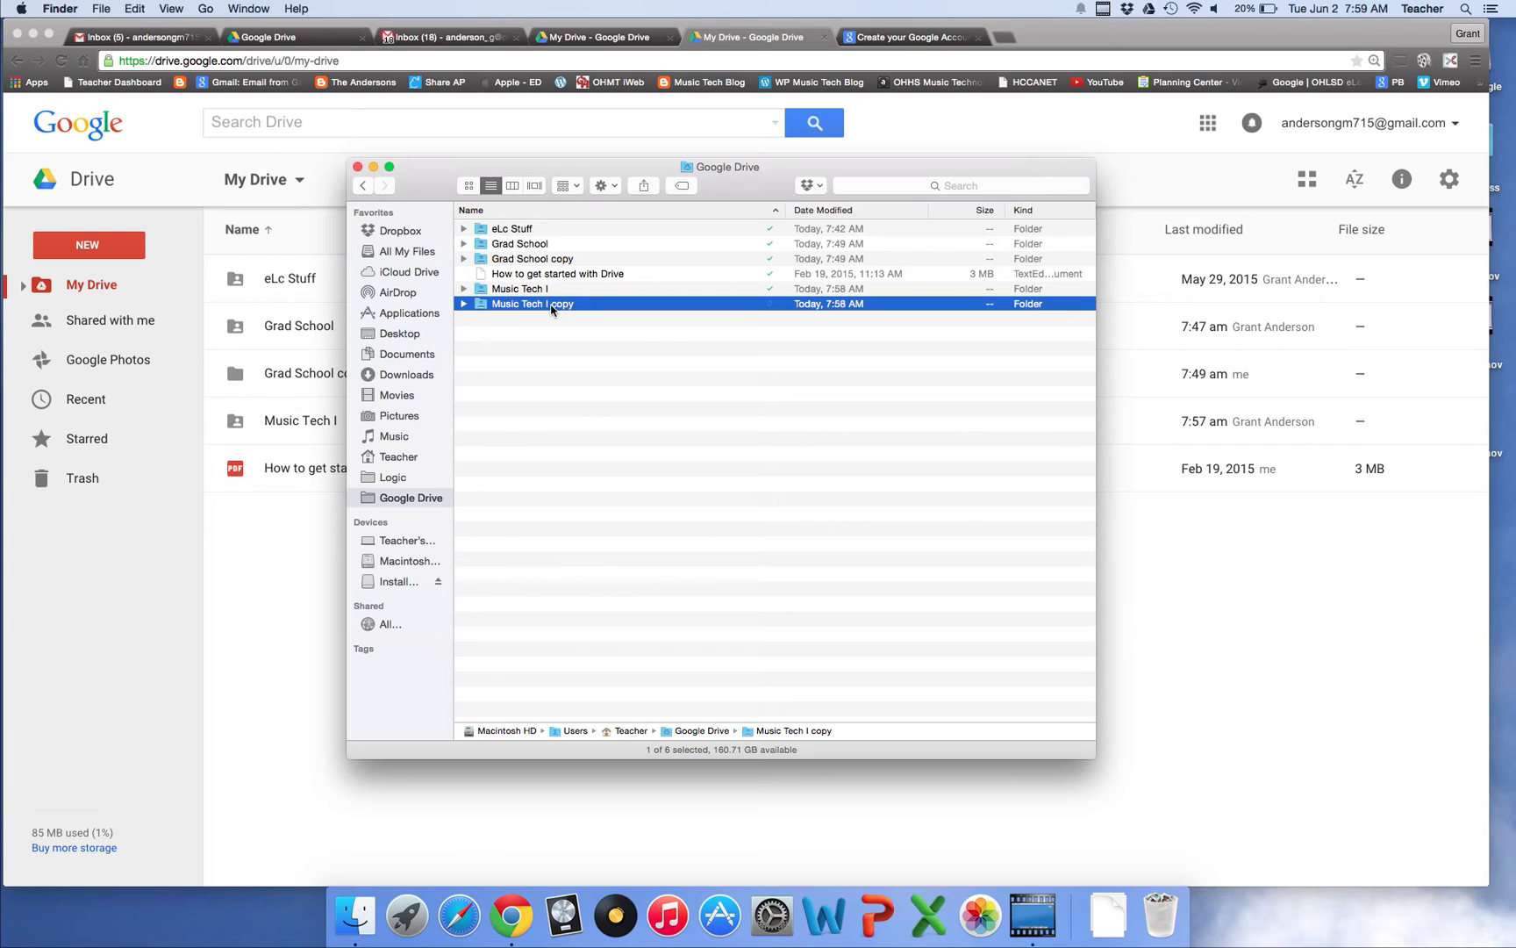
right_click(551, 308)
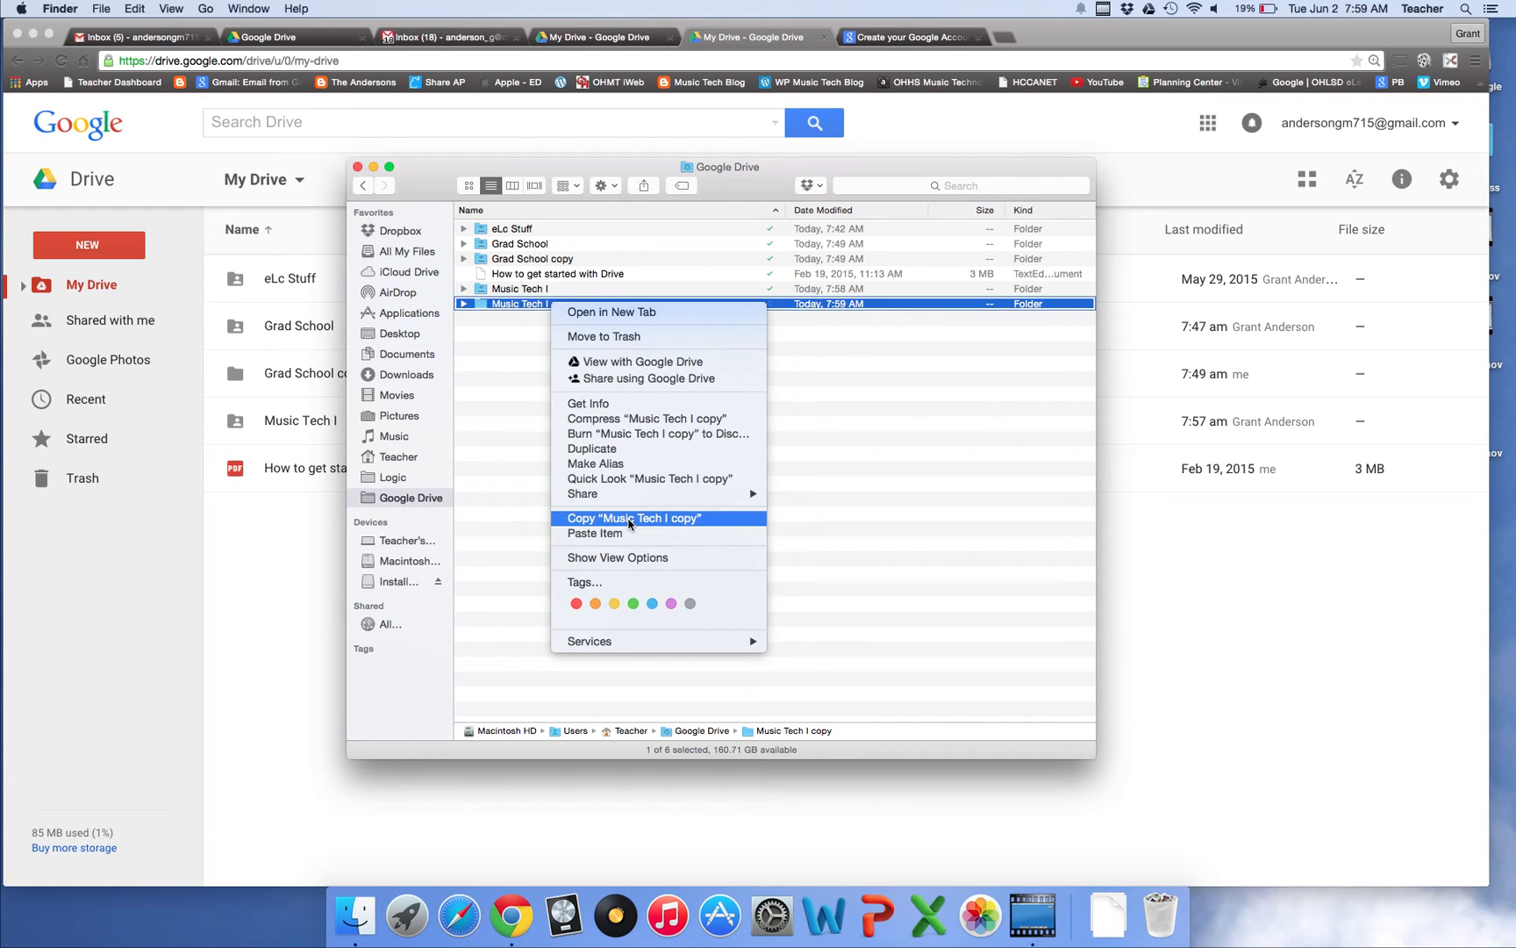
Copy and paste Music Tech I into the Google Drive folder, creating Music Tech I copy 2
click(478, 423)
click(518, 291)
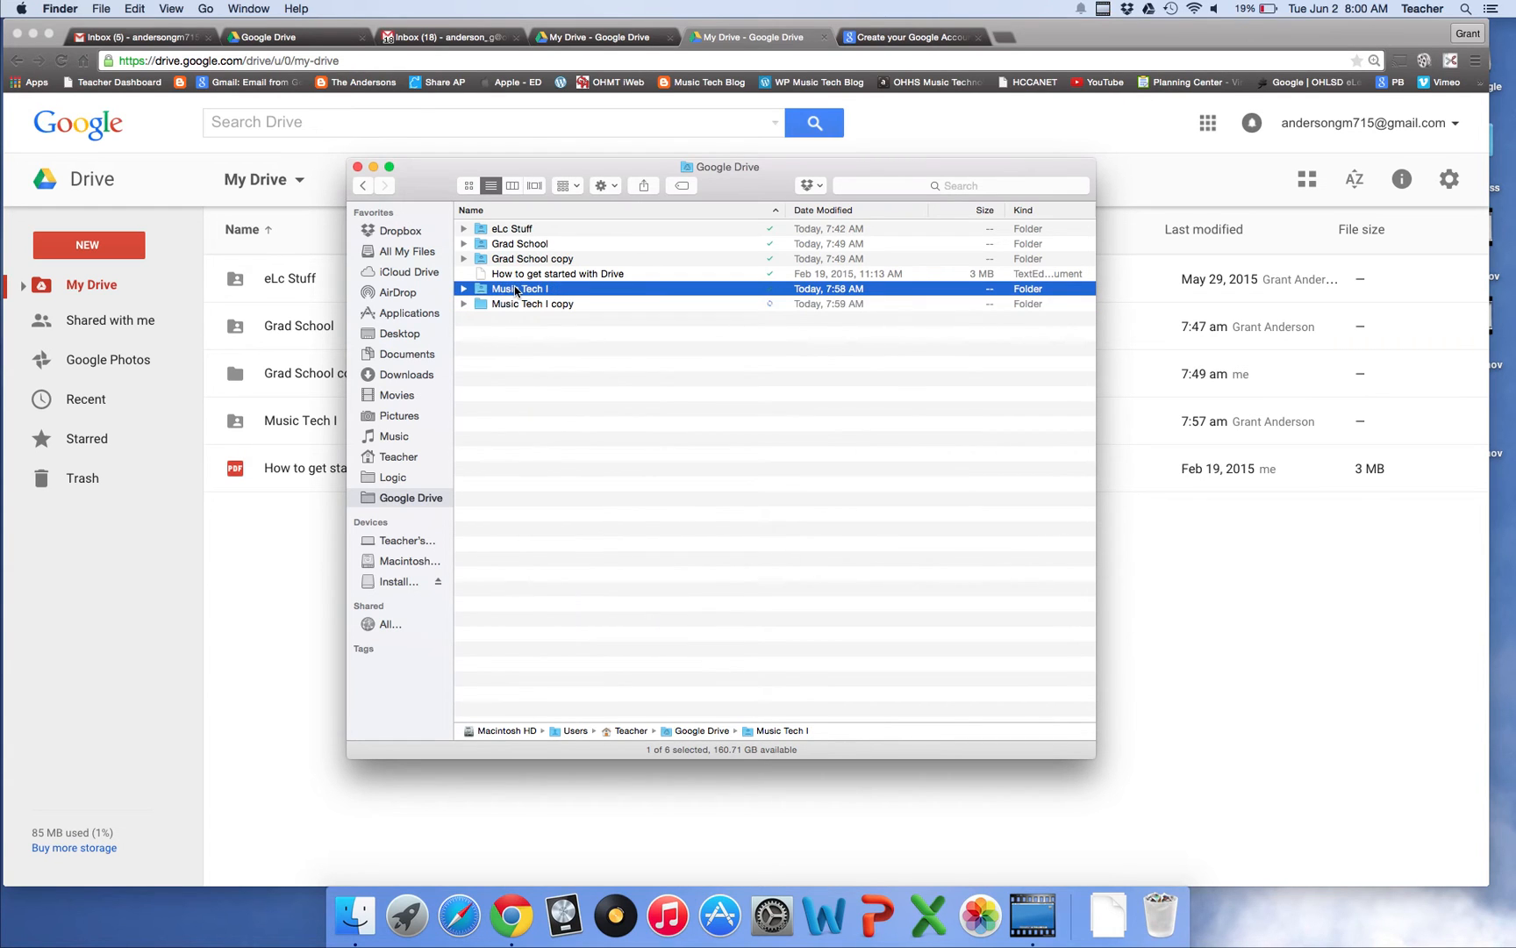
right_click(517, 290)
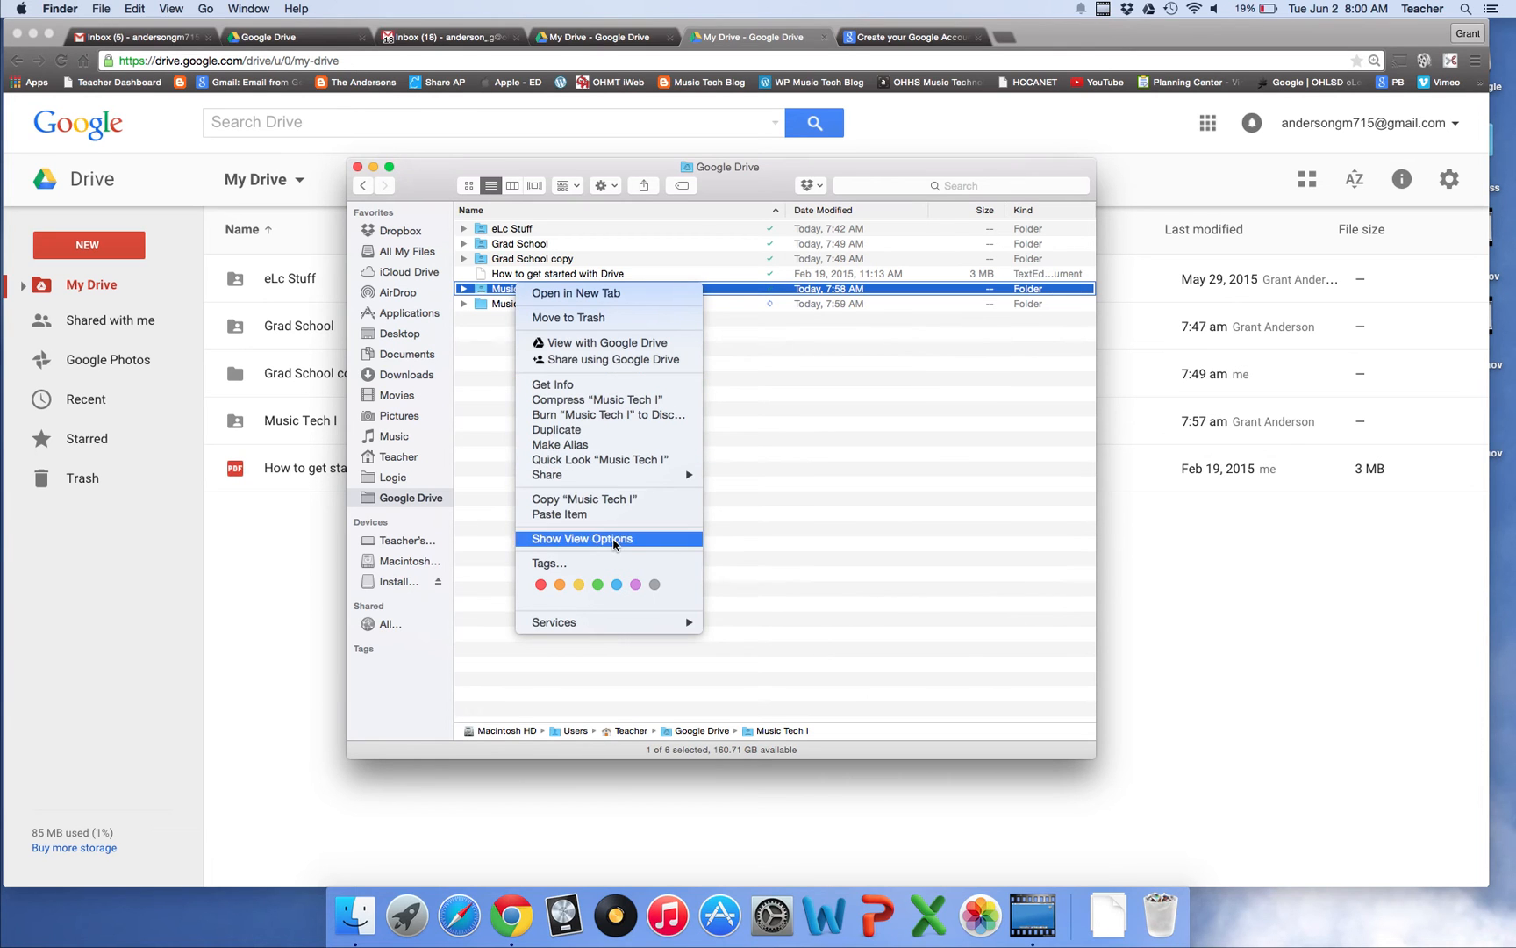
click(623, 498)
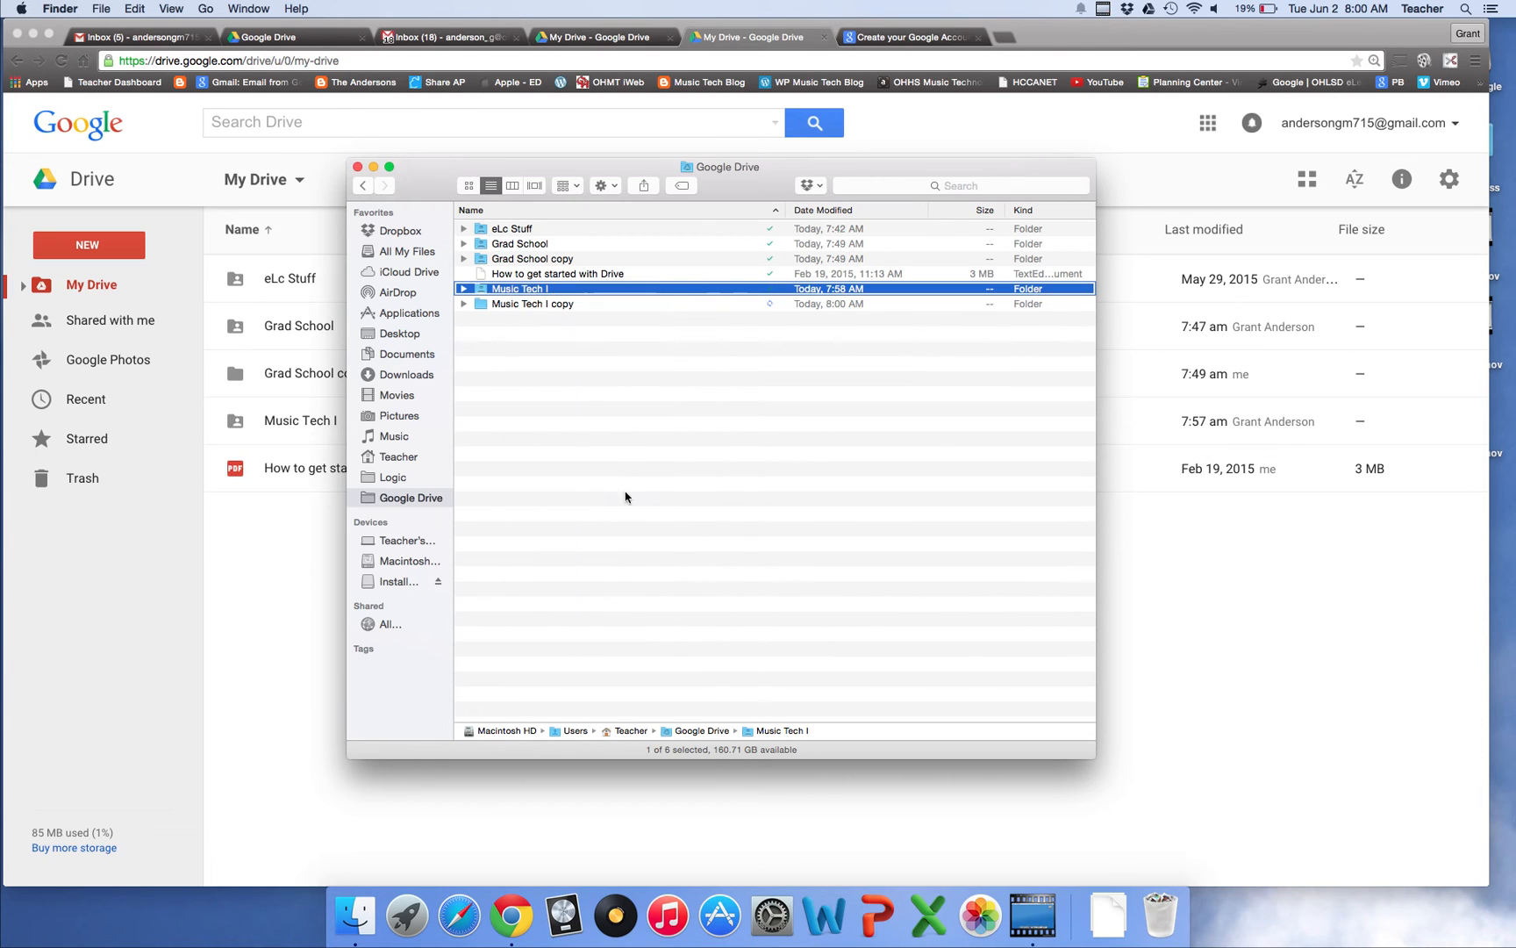
right_click(628, 447)
click(681, 498)
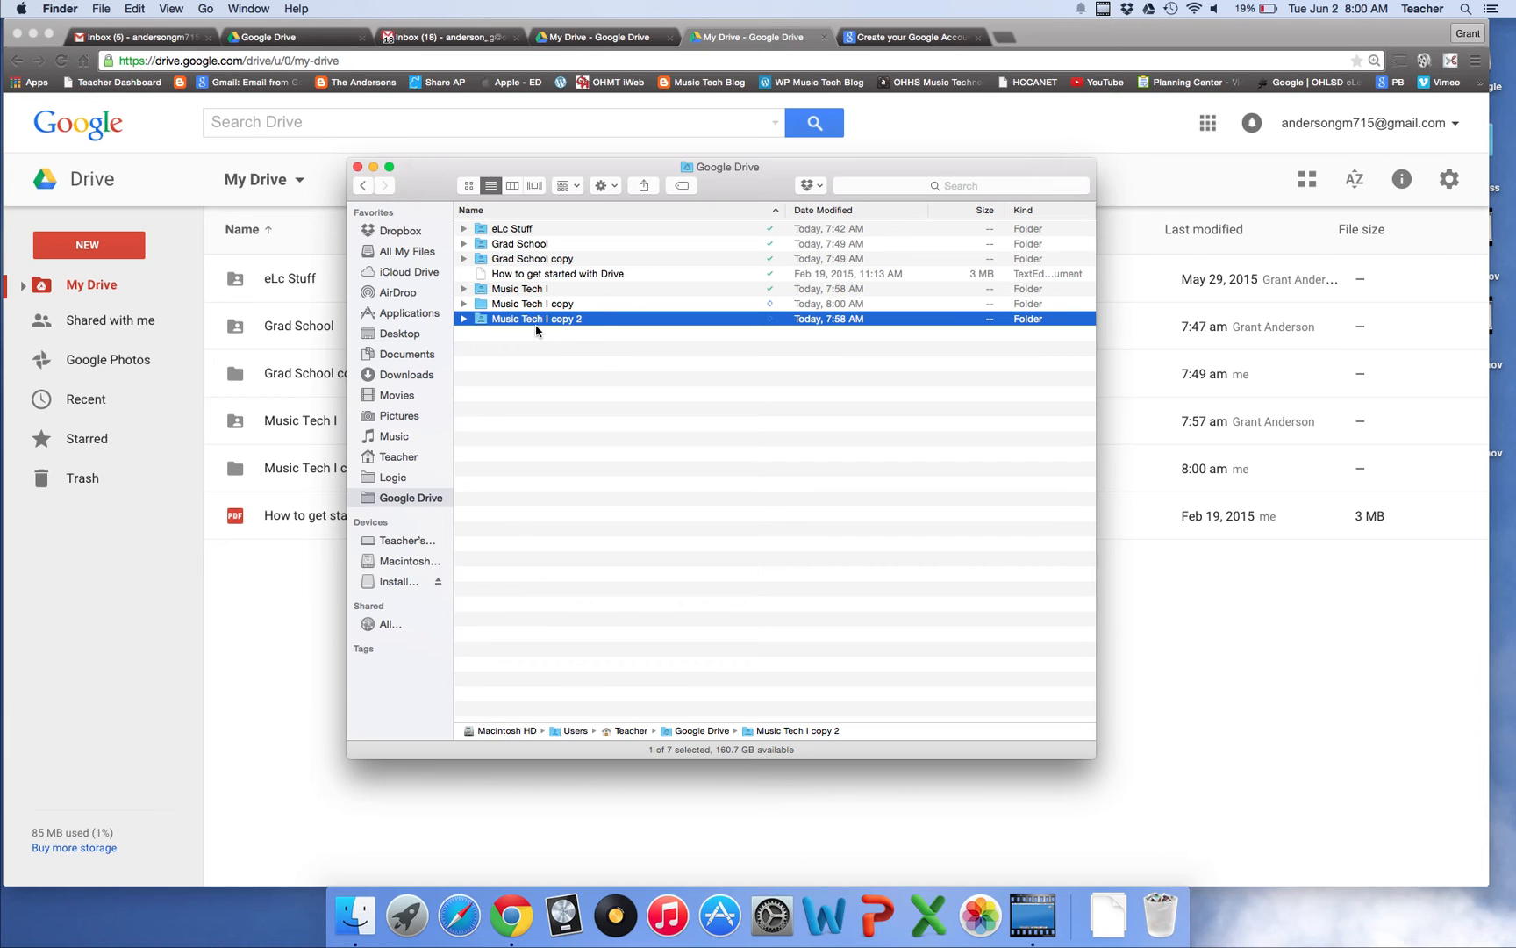
Confirm My Drive lists the synced Music Tech I copy folder, then return to the Drive download page
click(758, 37)
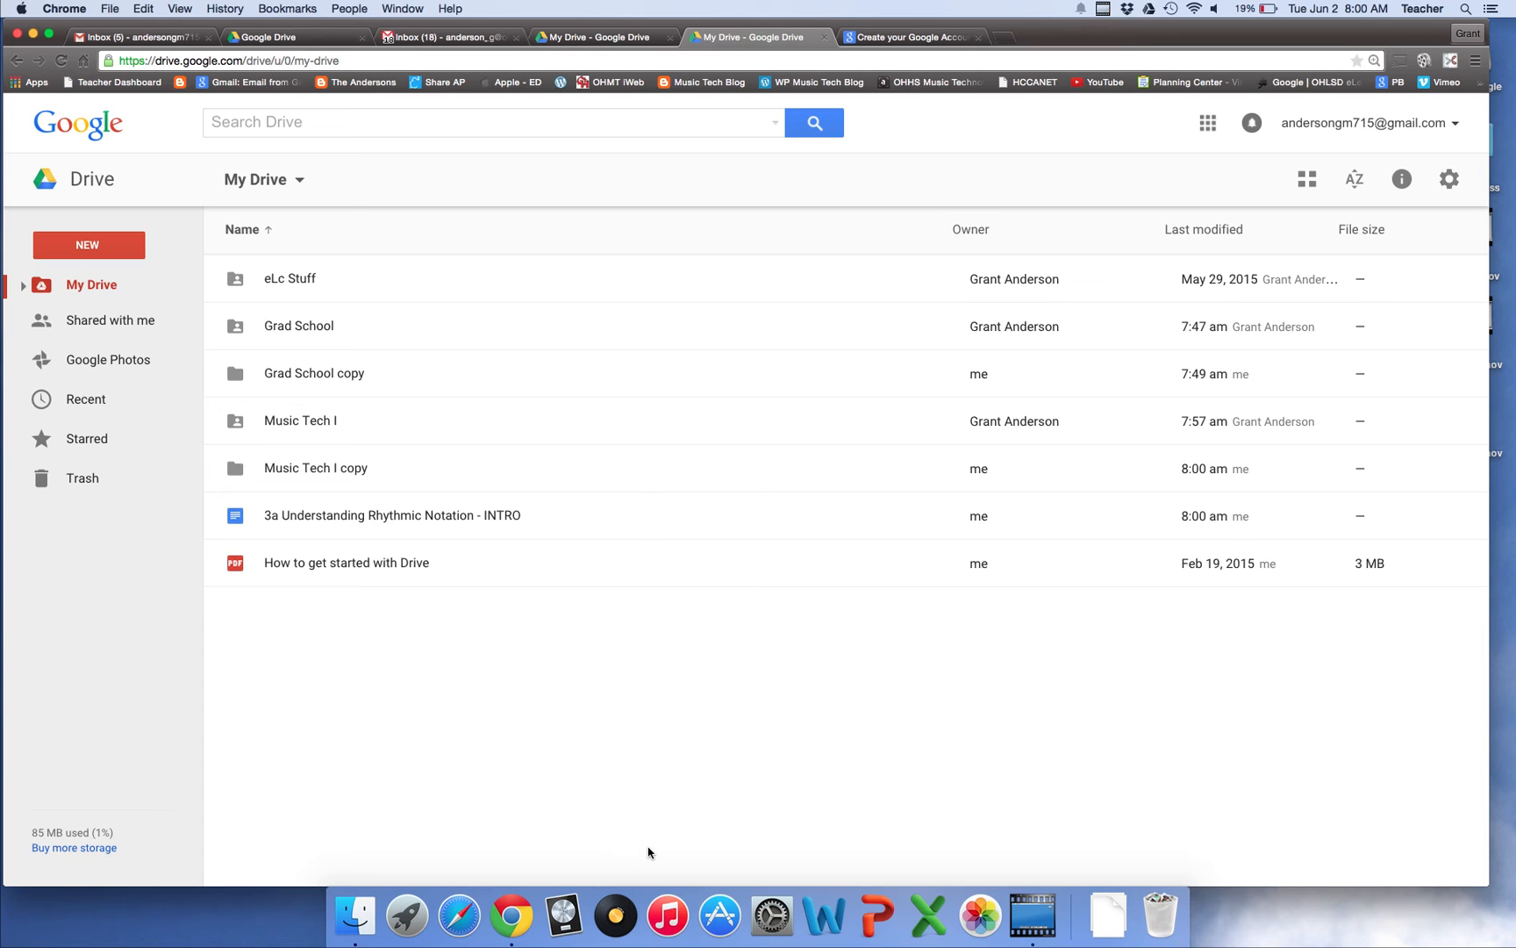
click(354, 915)
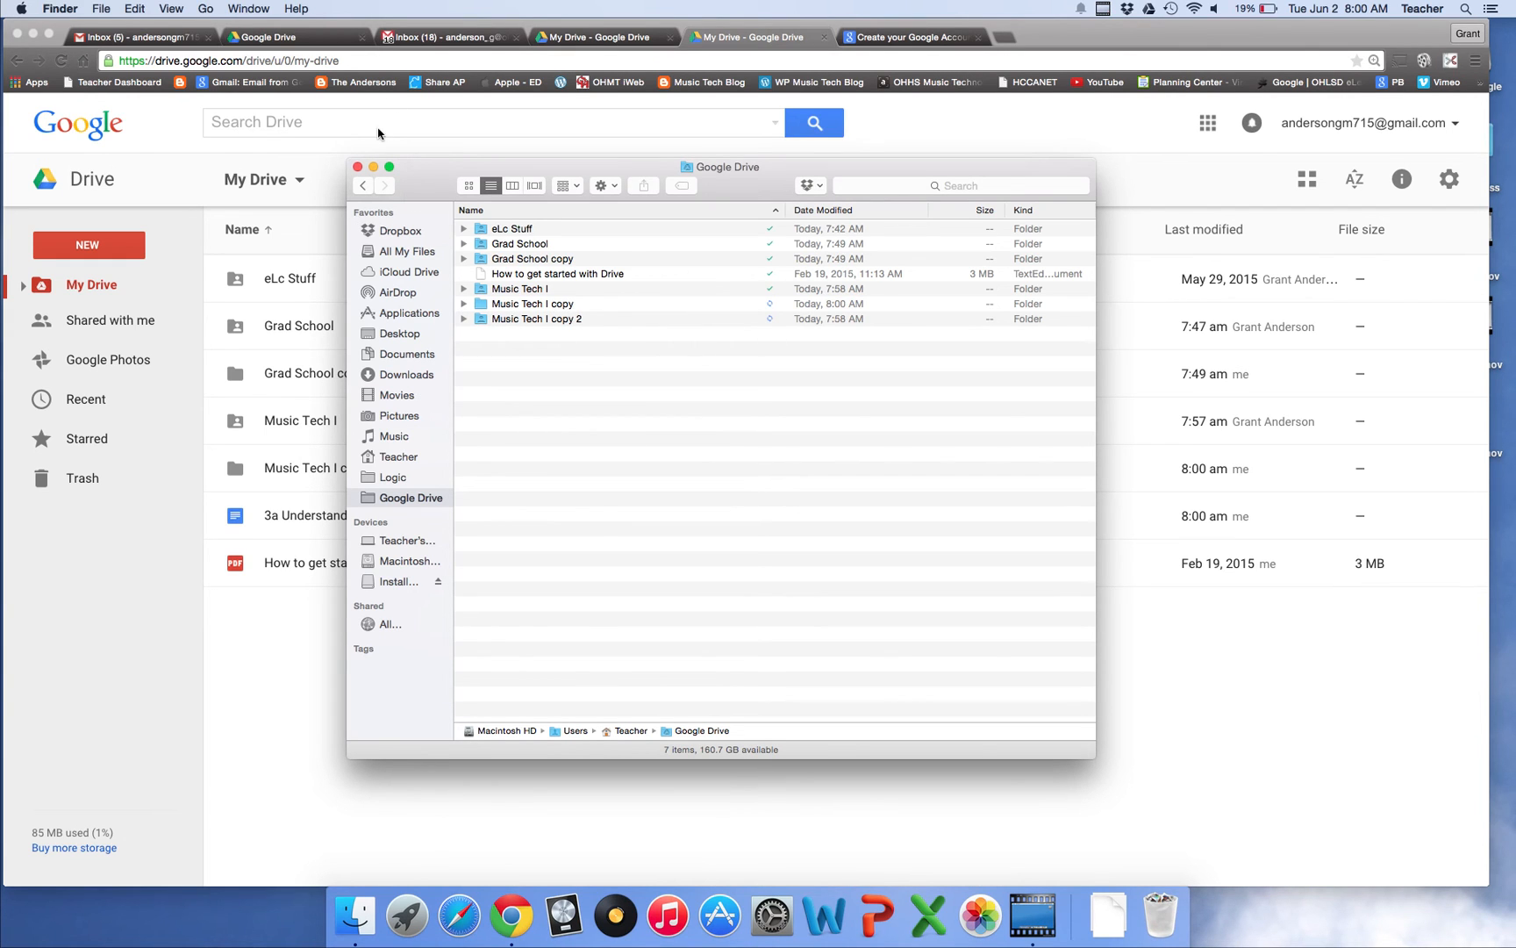
click(301, 39)
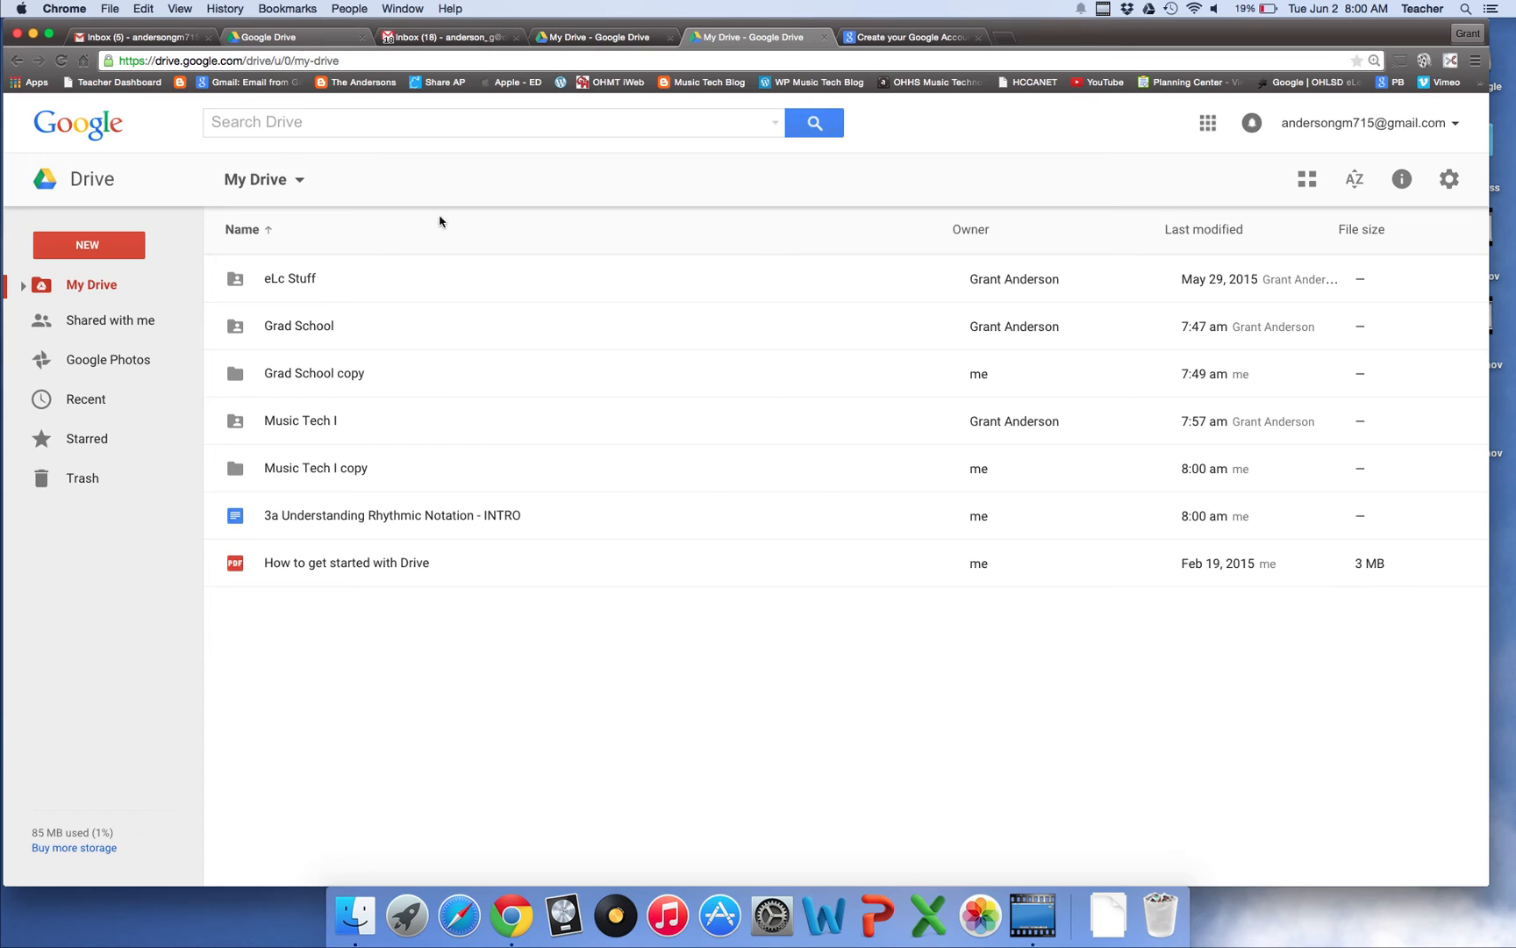
click(301, 39)
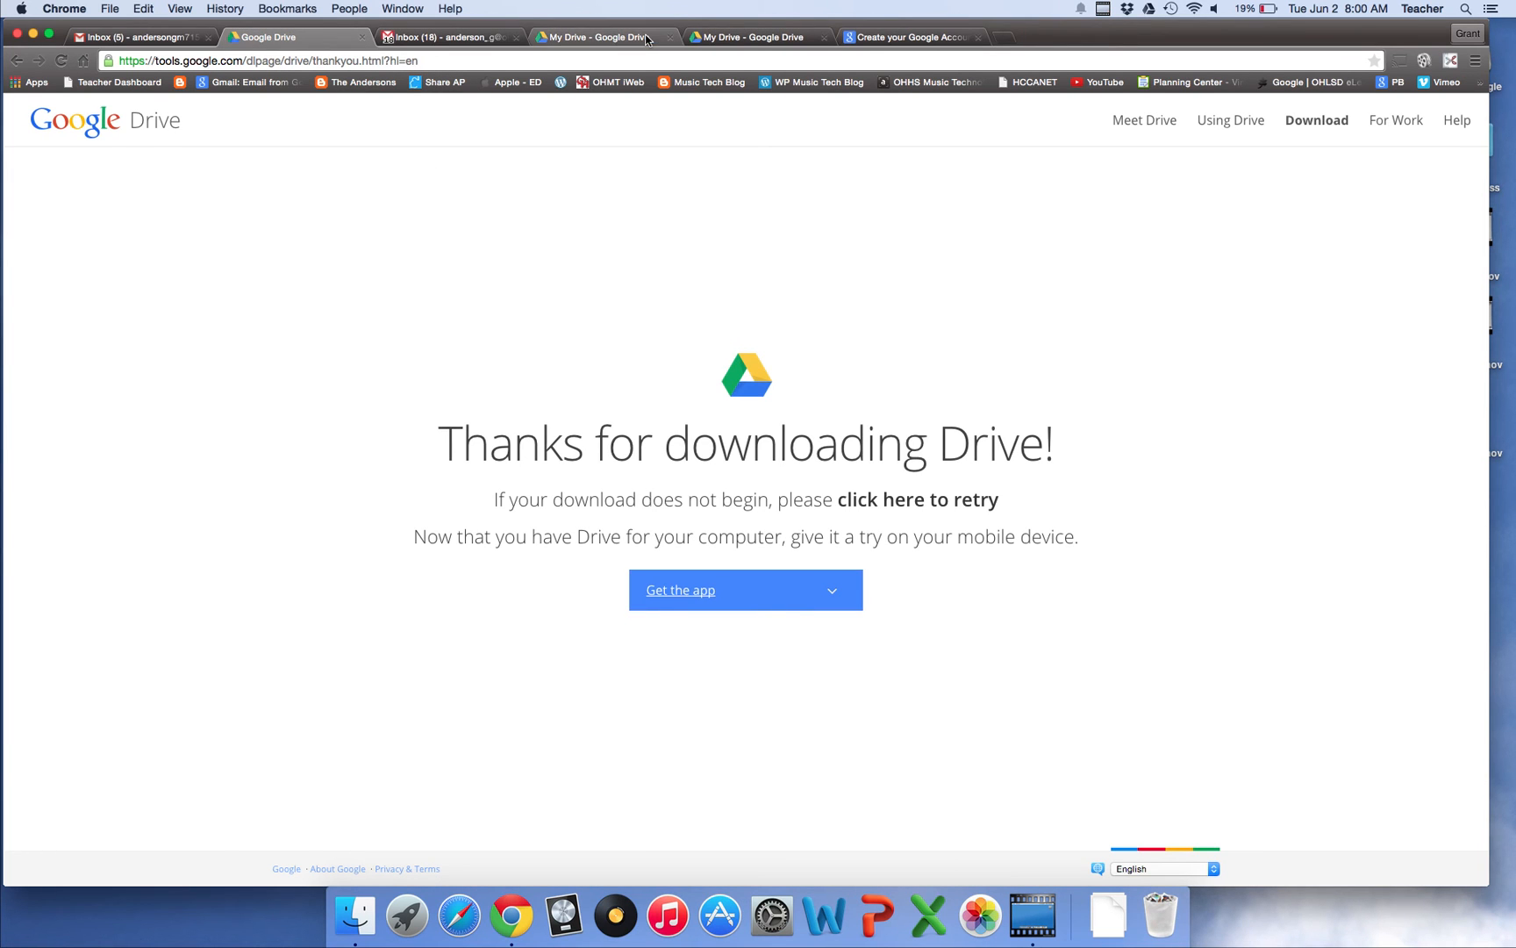
click(554, 40)
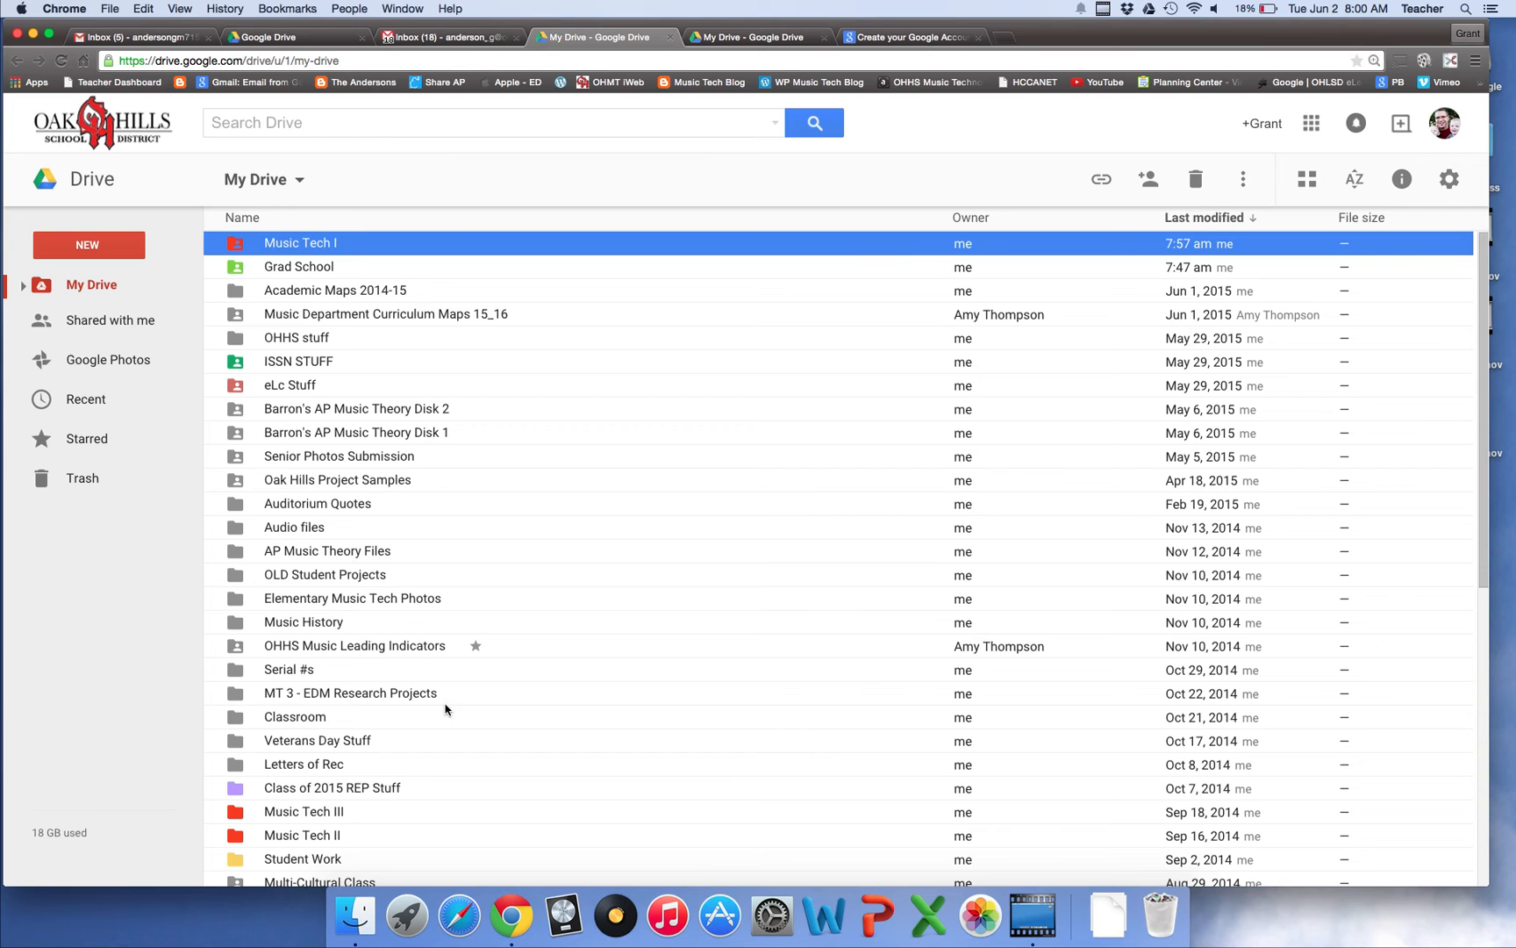
scroll(445, 709, down, 5)
scroll(454, 704, down, 15)
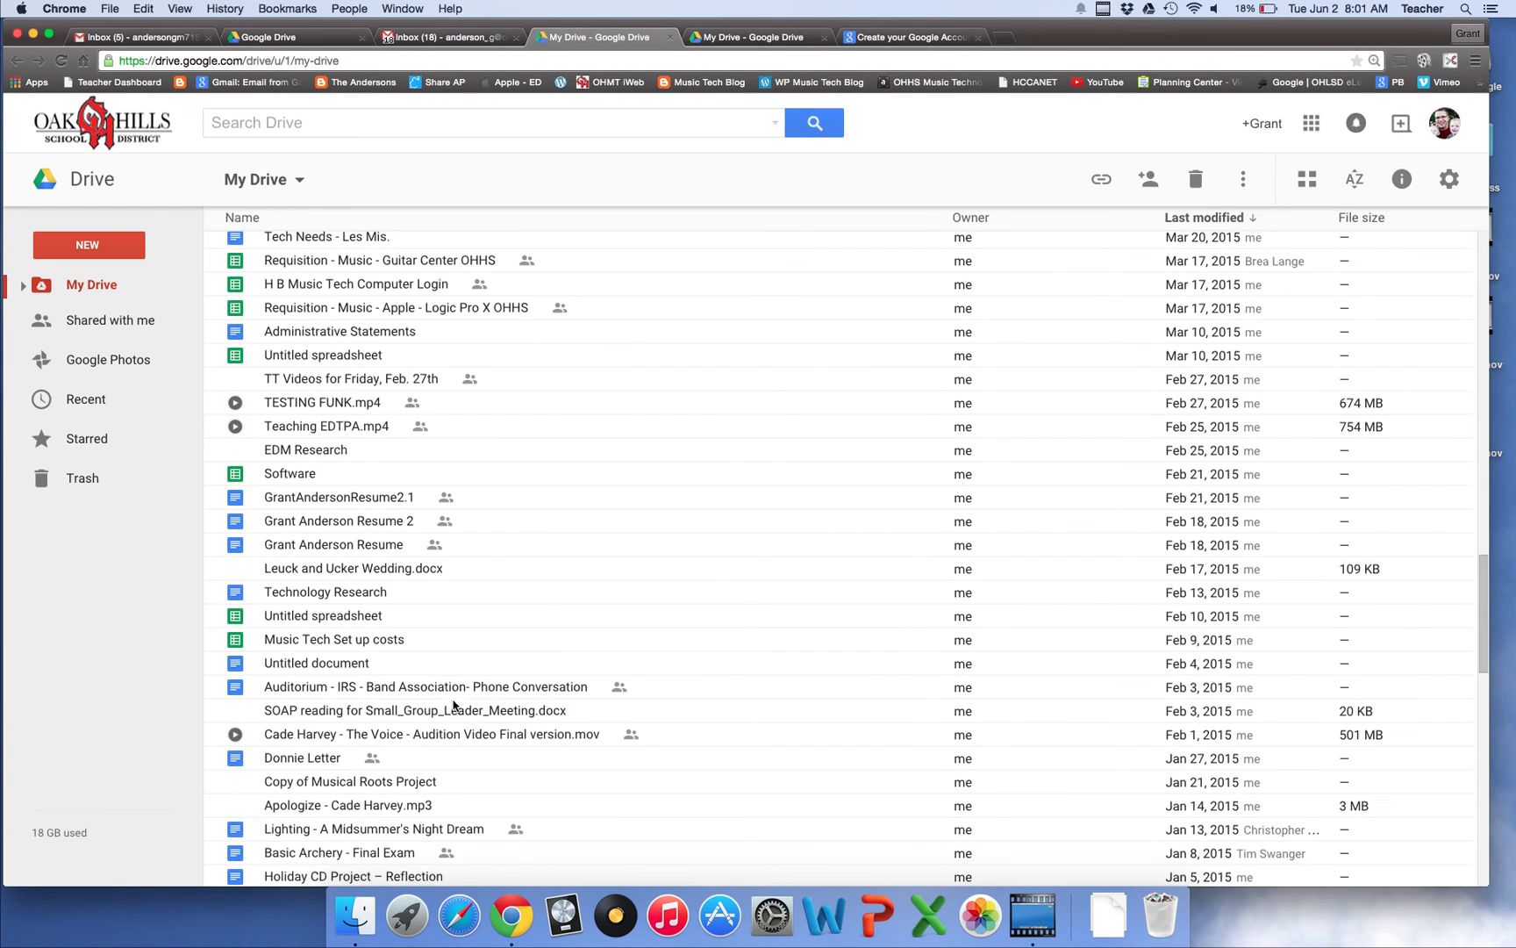
scroll(453, 705, up, 3)
scroll(453, 705, down, 2)
scroll(454, 705, down, 12)
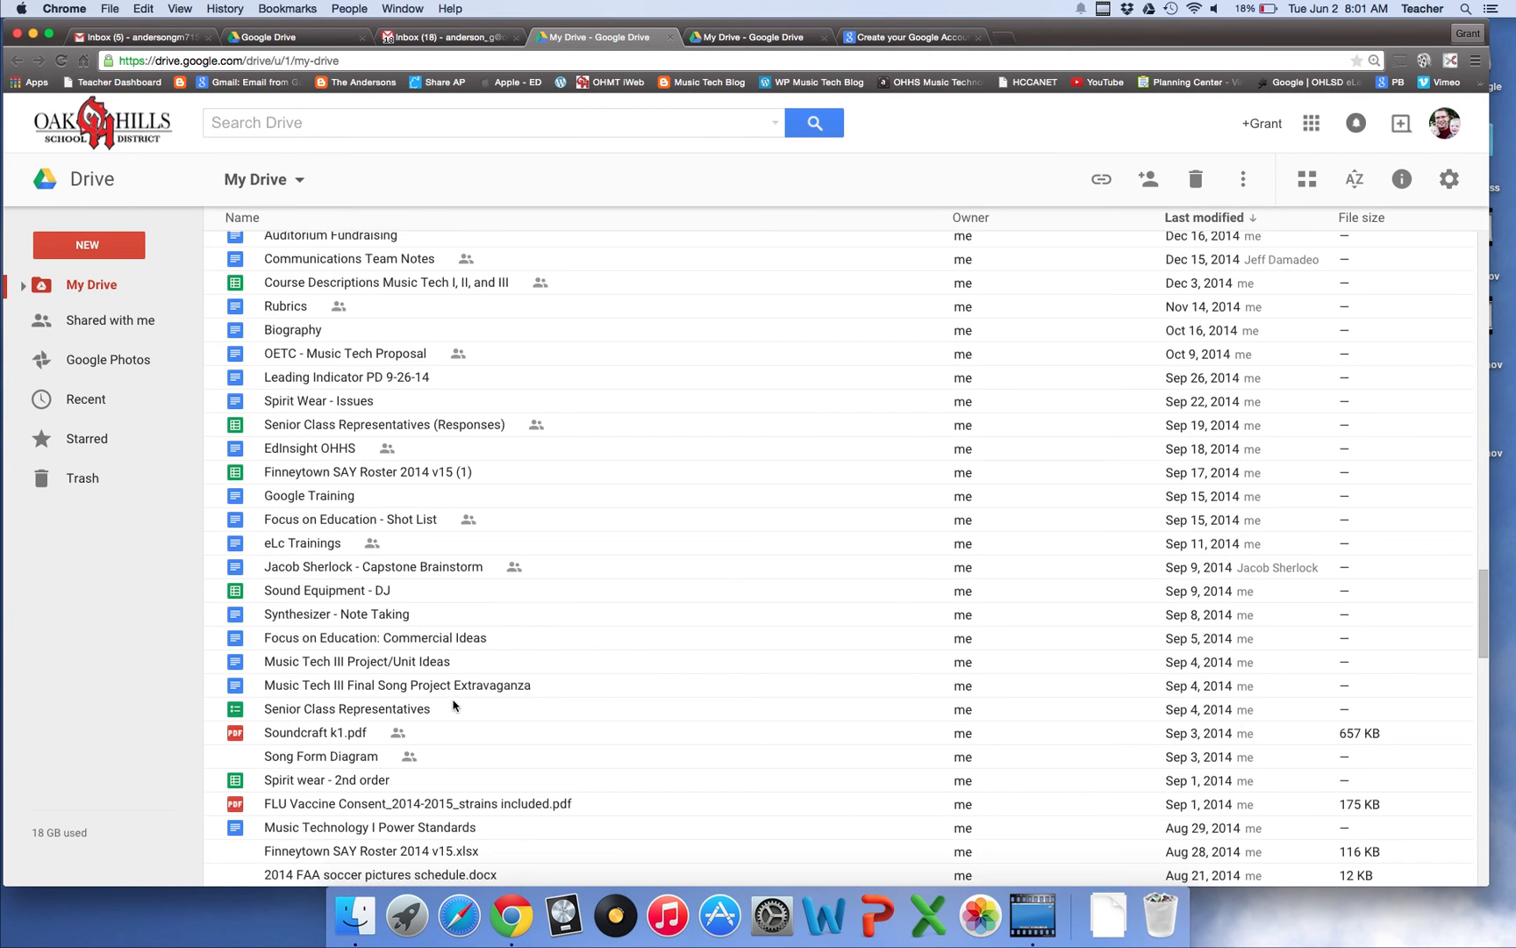
scroll(454, 704, up, 20)
scroll(454, 705, up, 5)
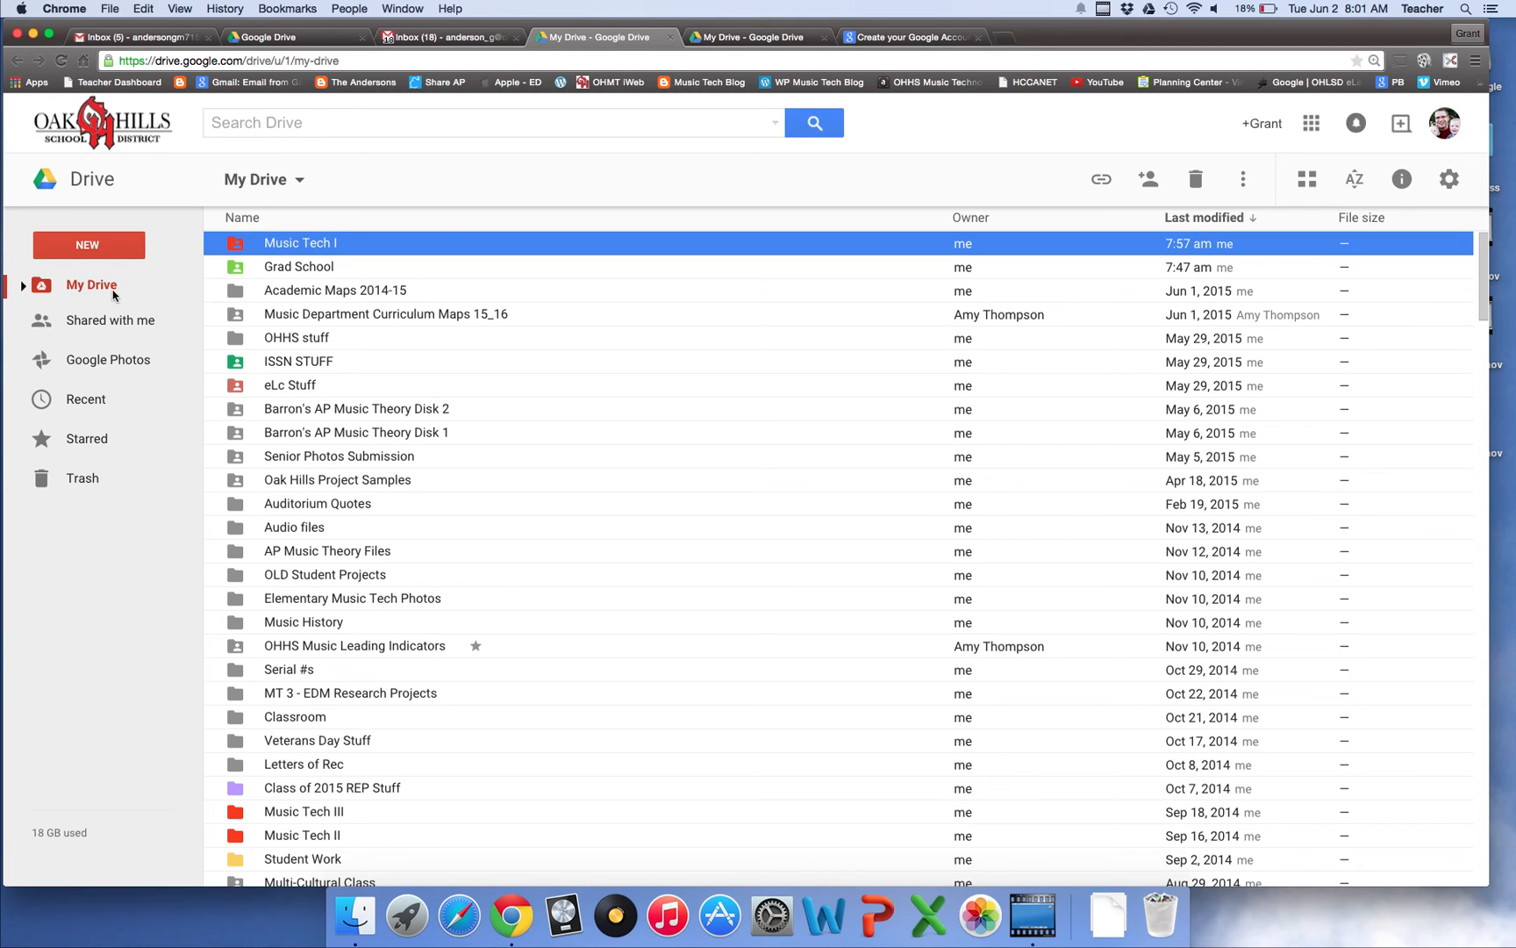
Create a new folder named 'Transfer items' in the school account's My Drive
click(95, 245)
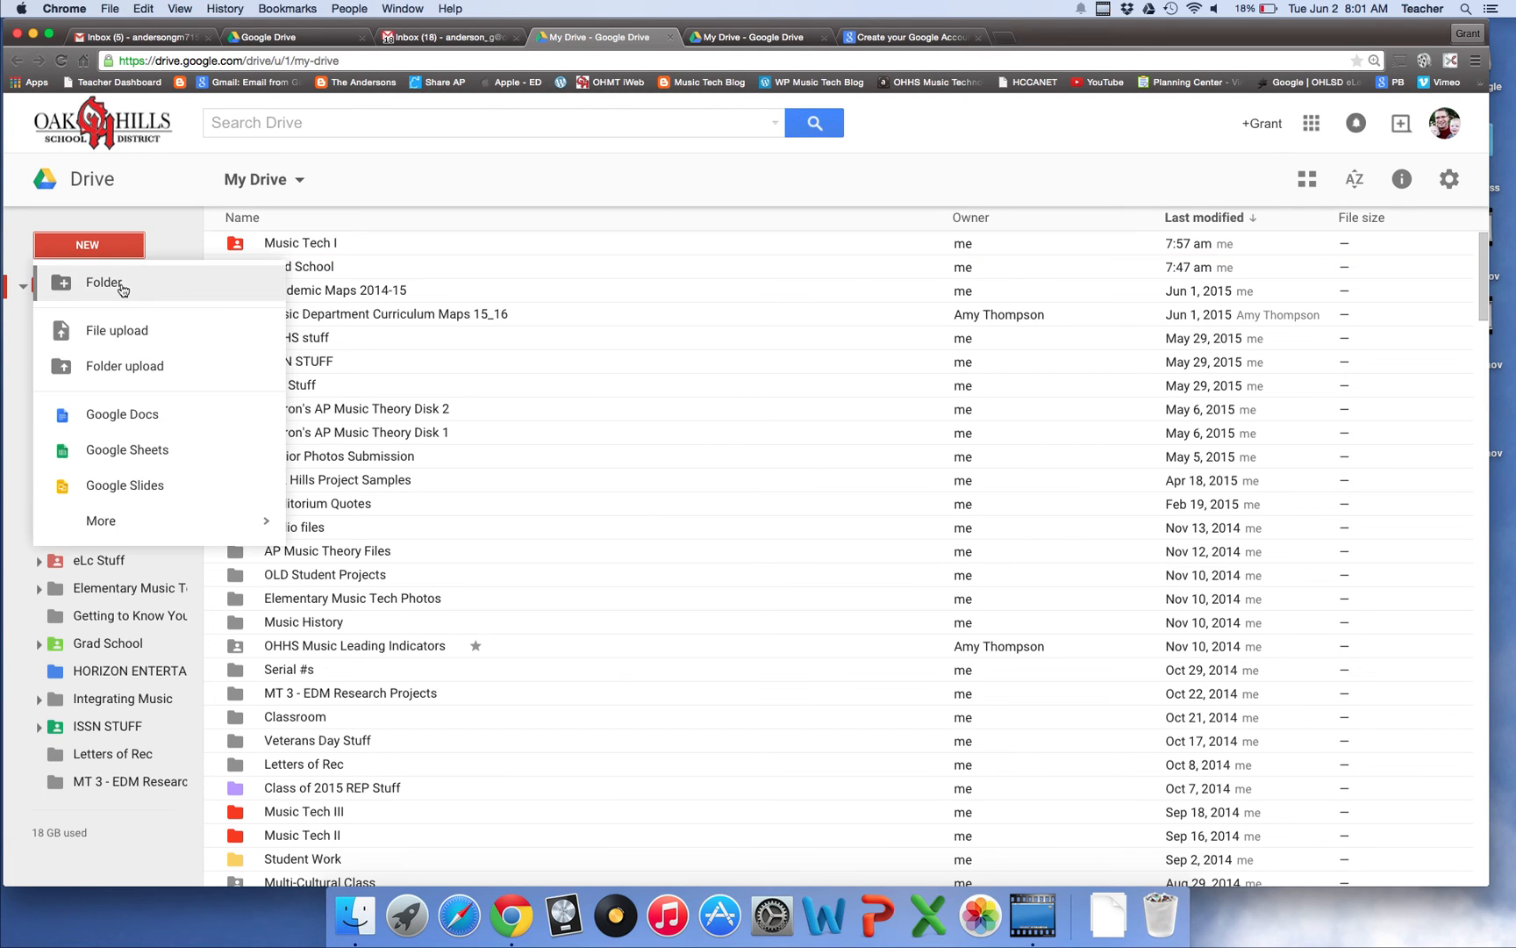
click(103, 282)
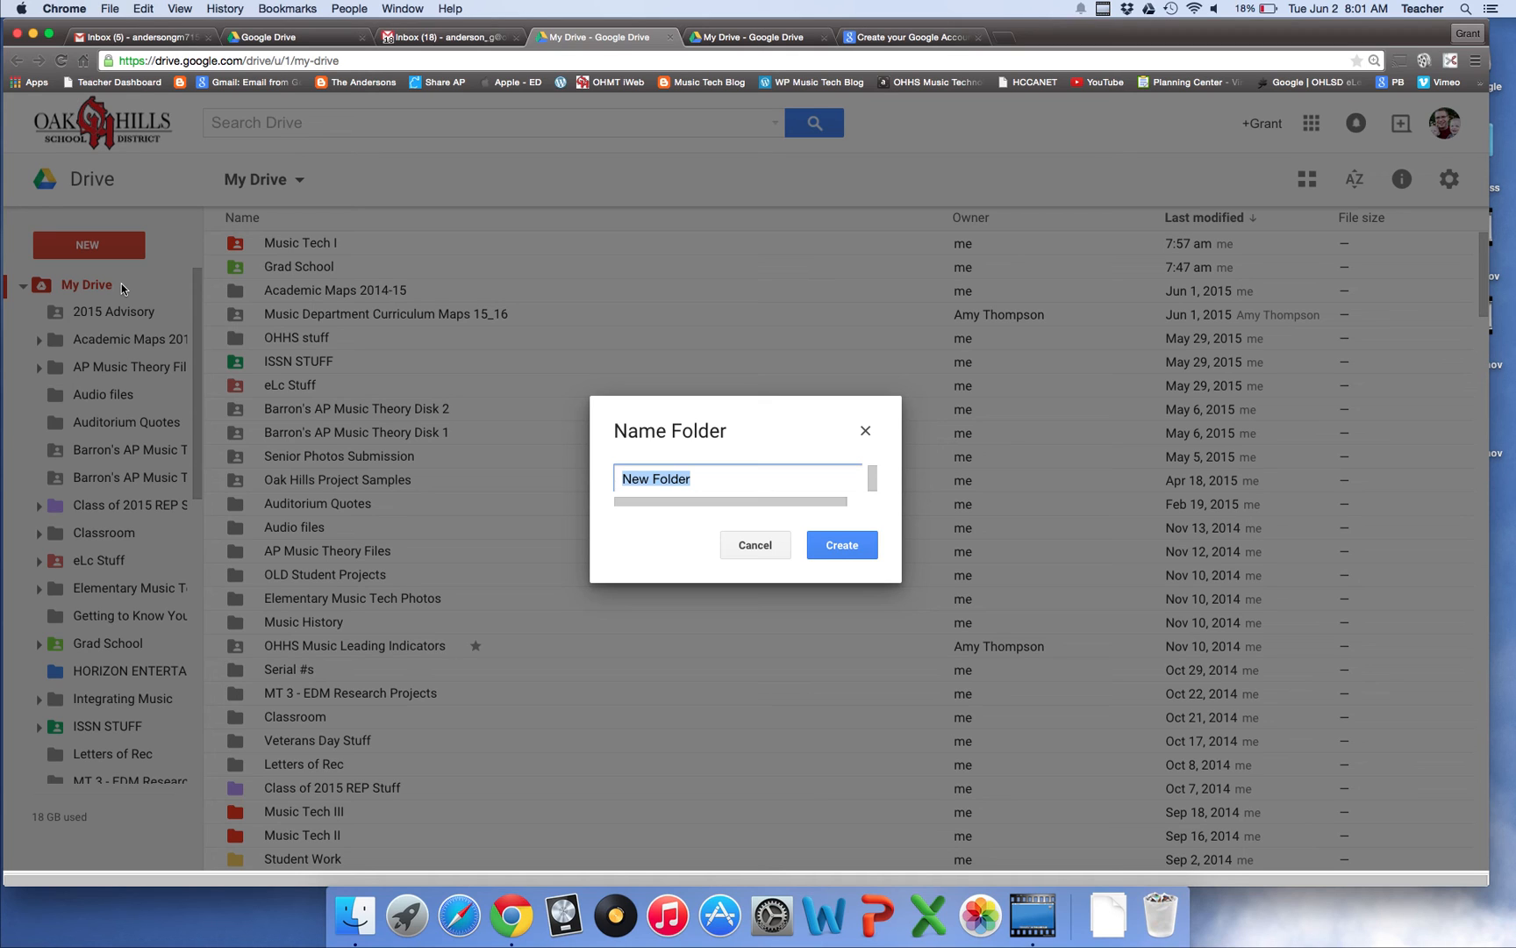
text(Transfer)
text(items)
key(Return)
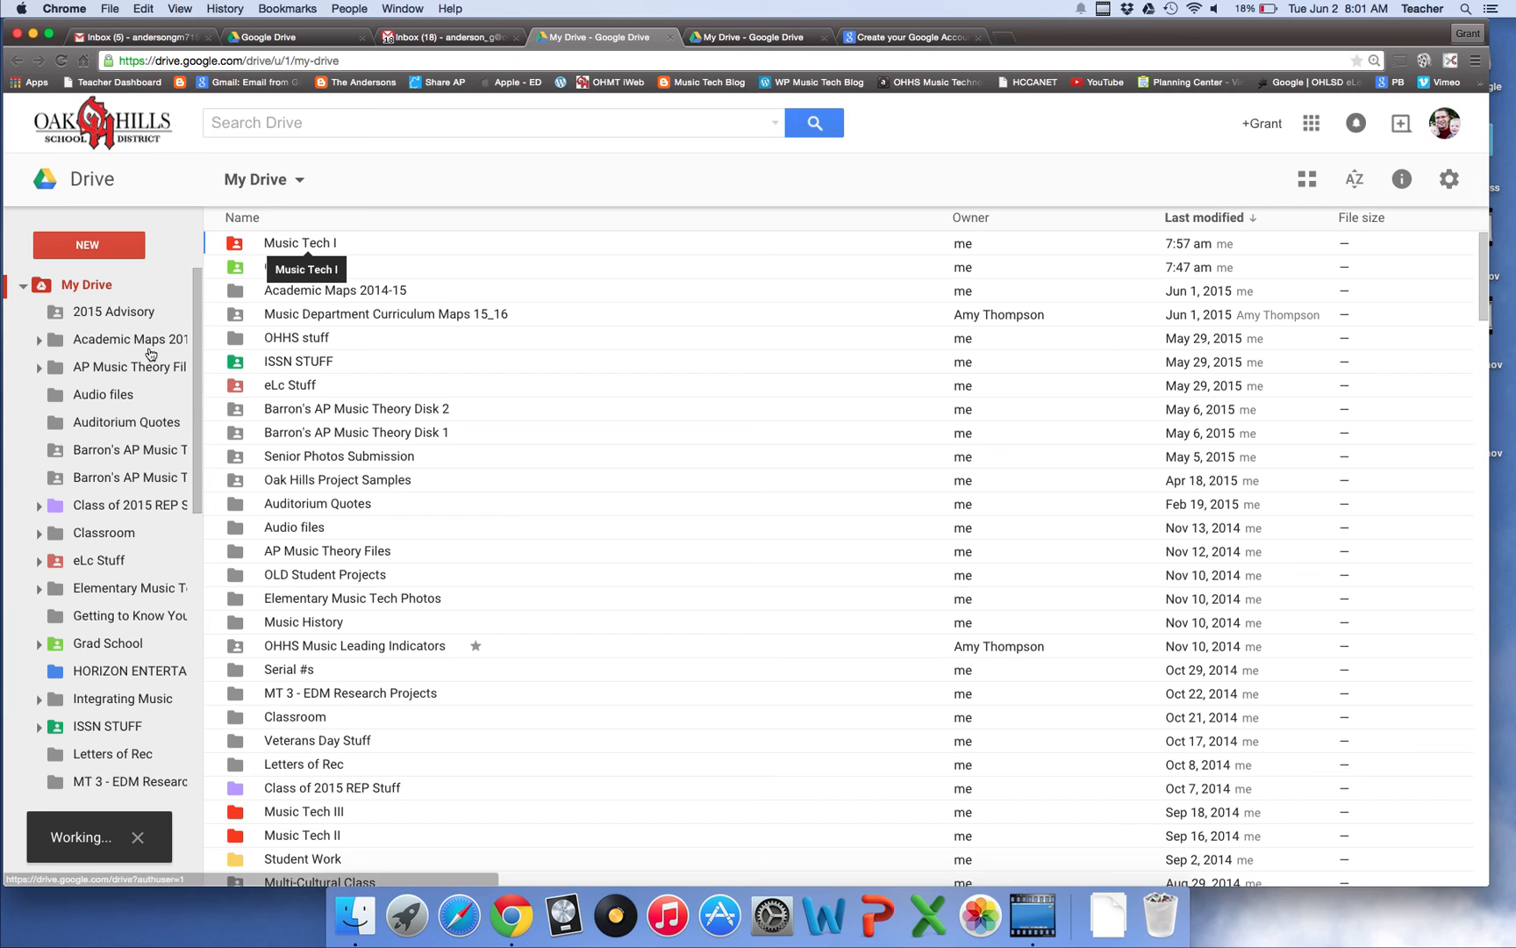
Select every file and folder in My Drive, then open Transfer items from the sidebar
scroll(153, 643, down, 5)
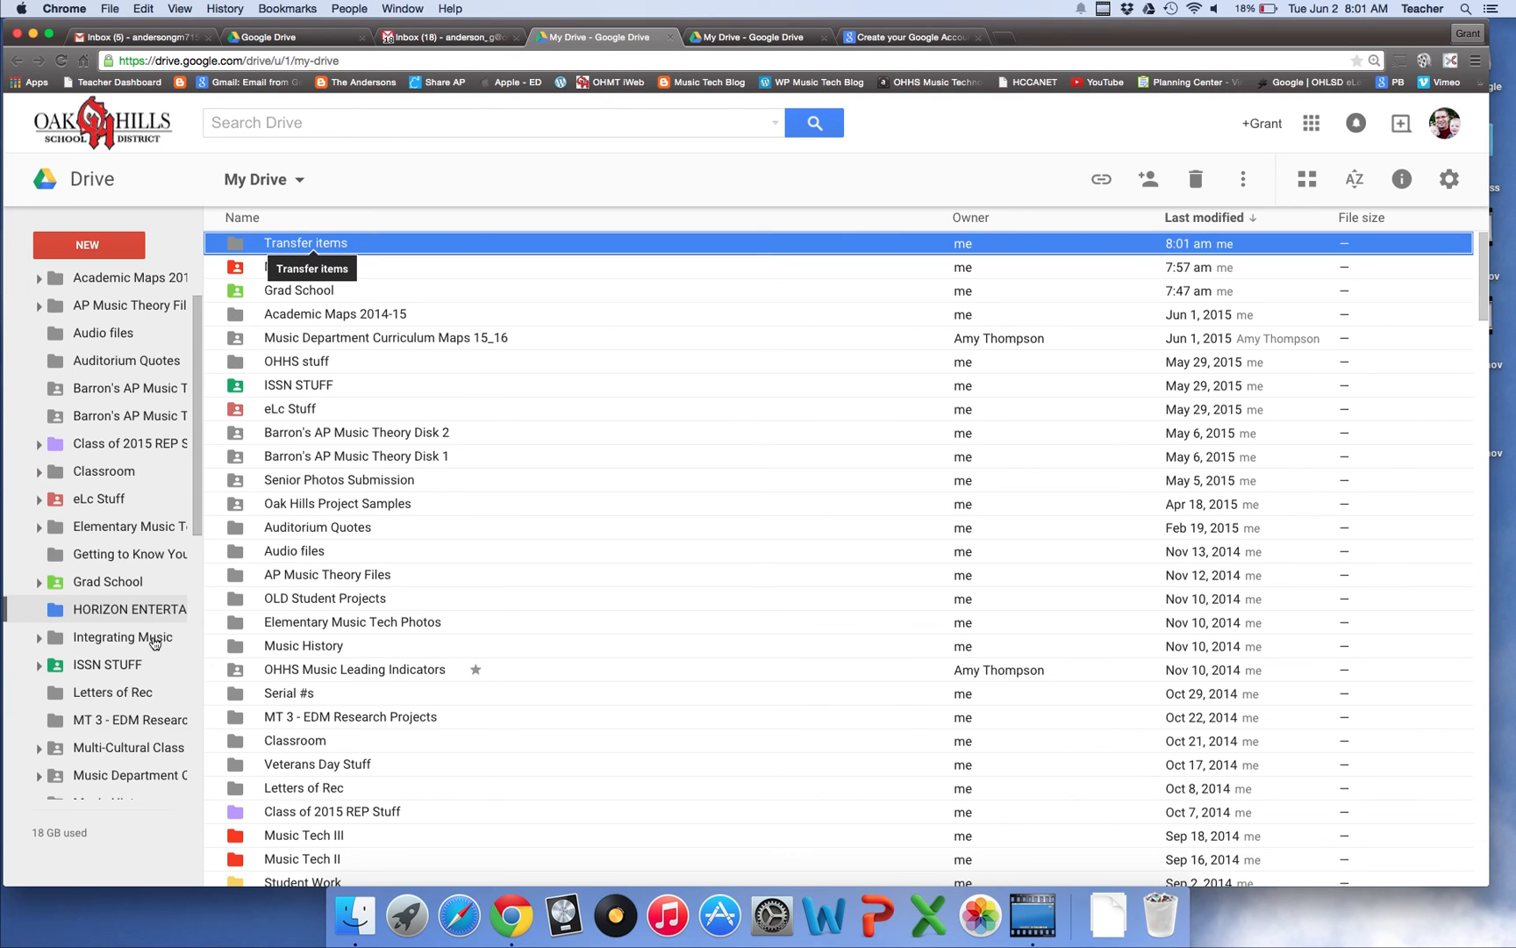
scroll(154, 643, down, 7)
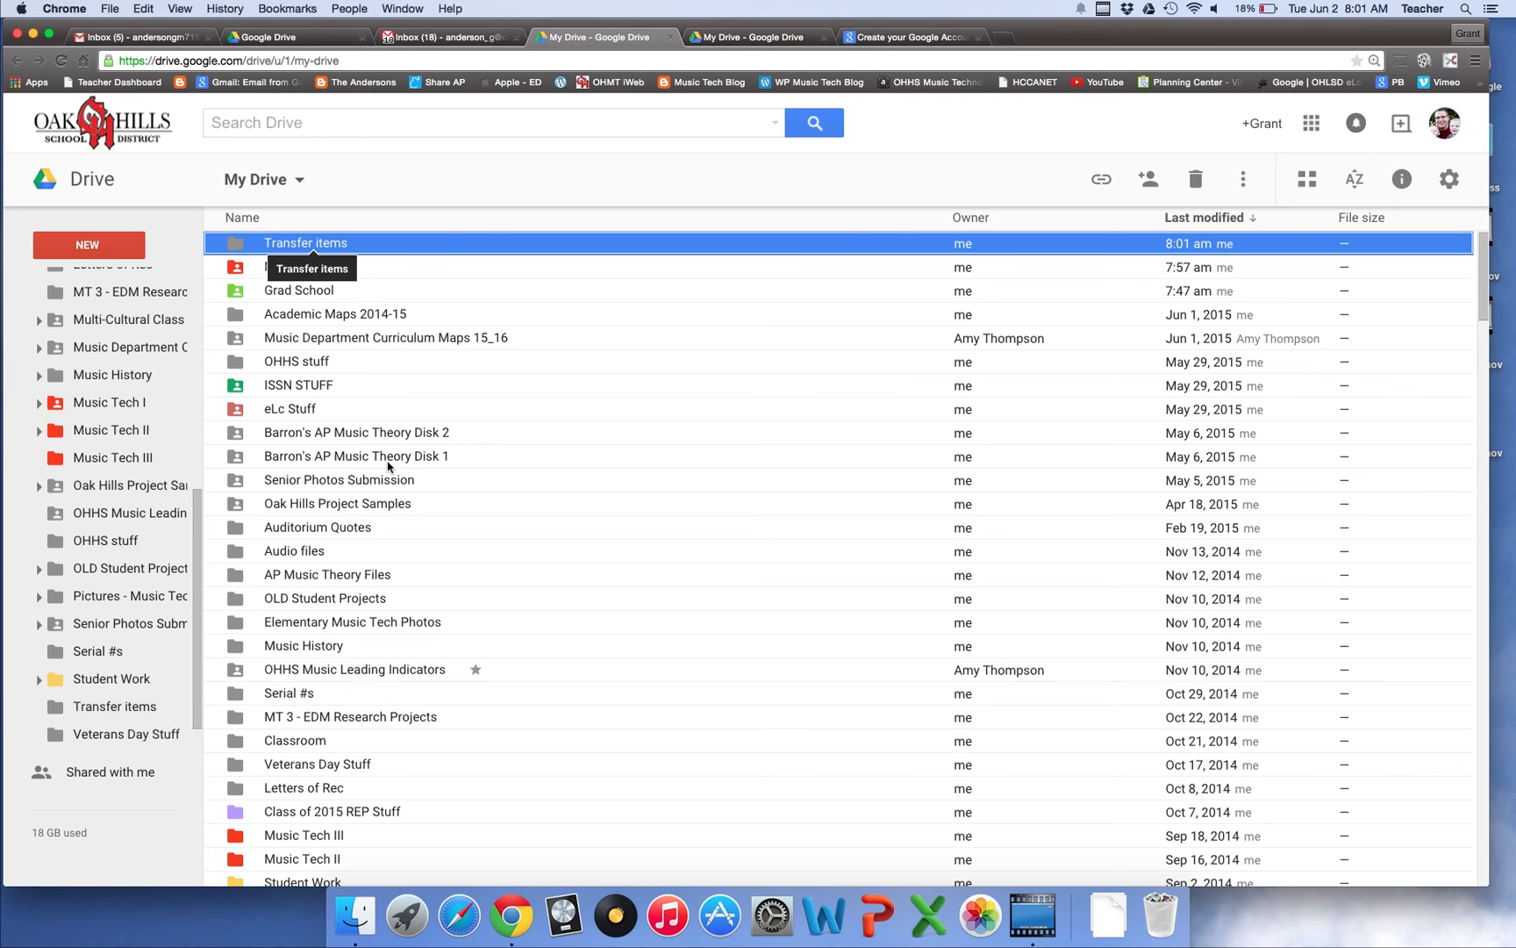
scroll(388, 467, down, 2)
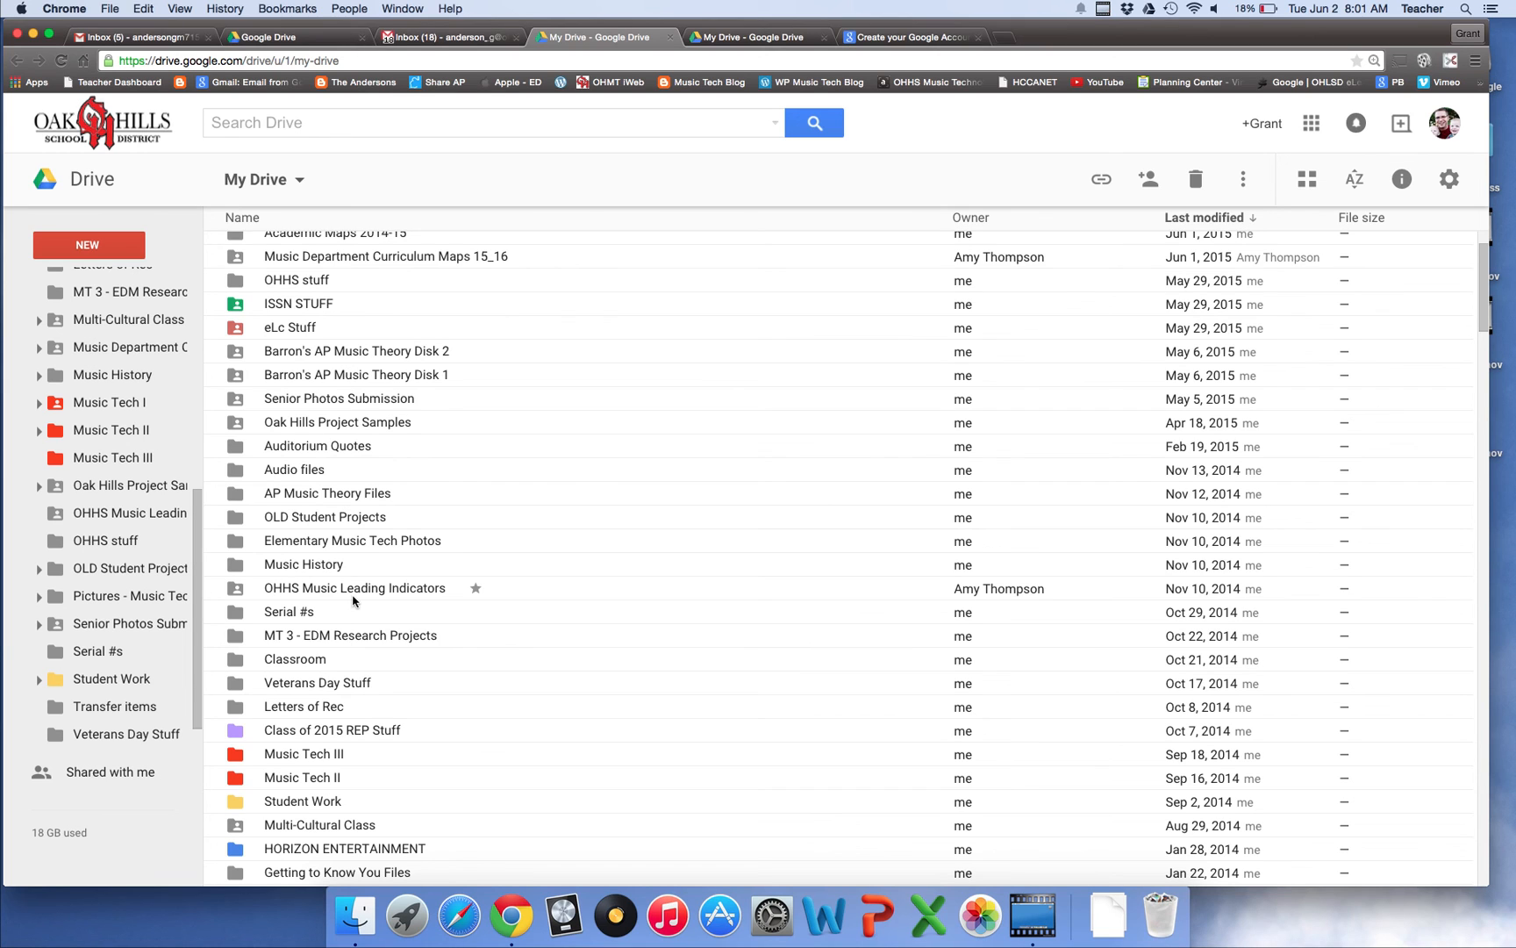
click(338, 377)
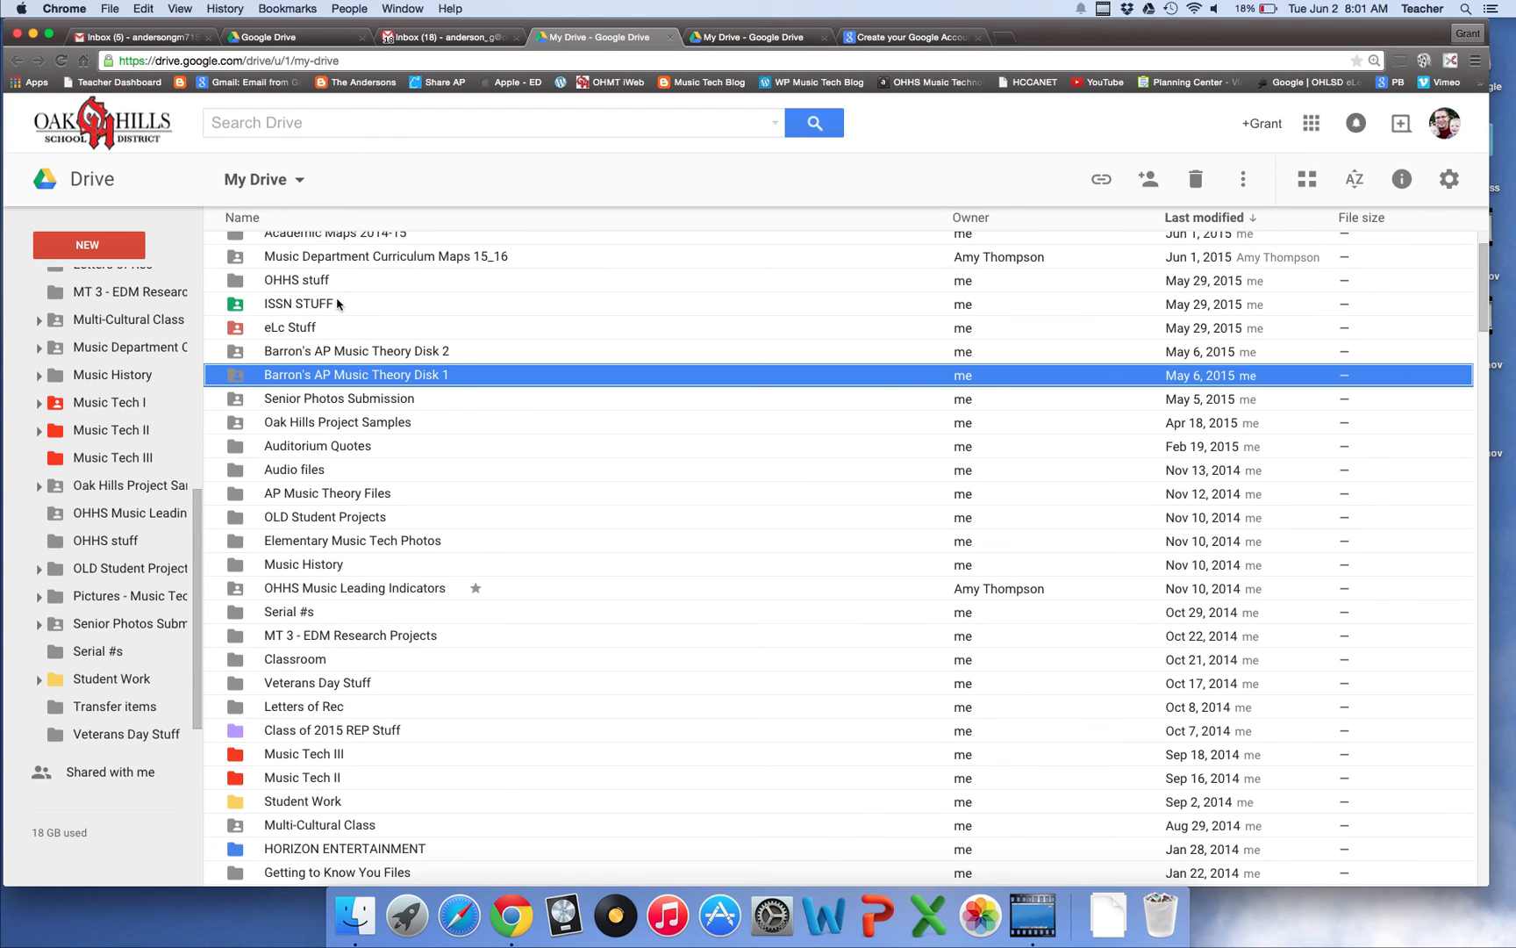
key(super+a)
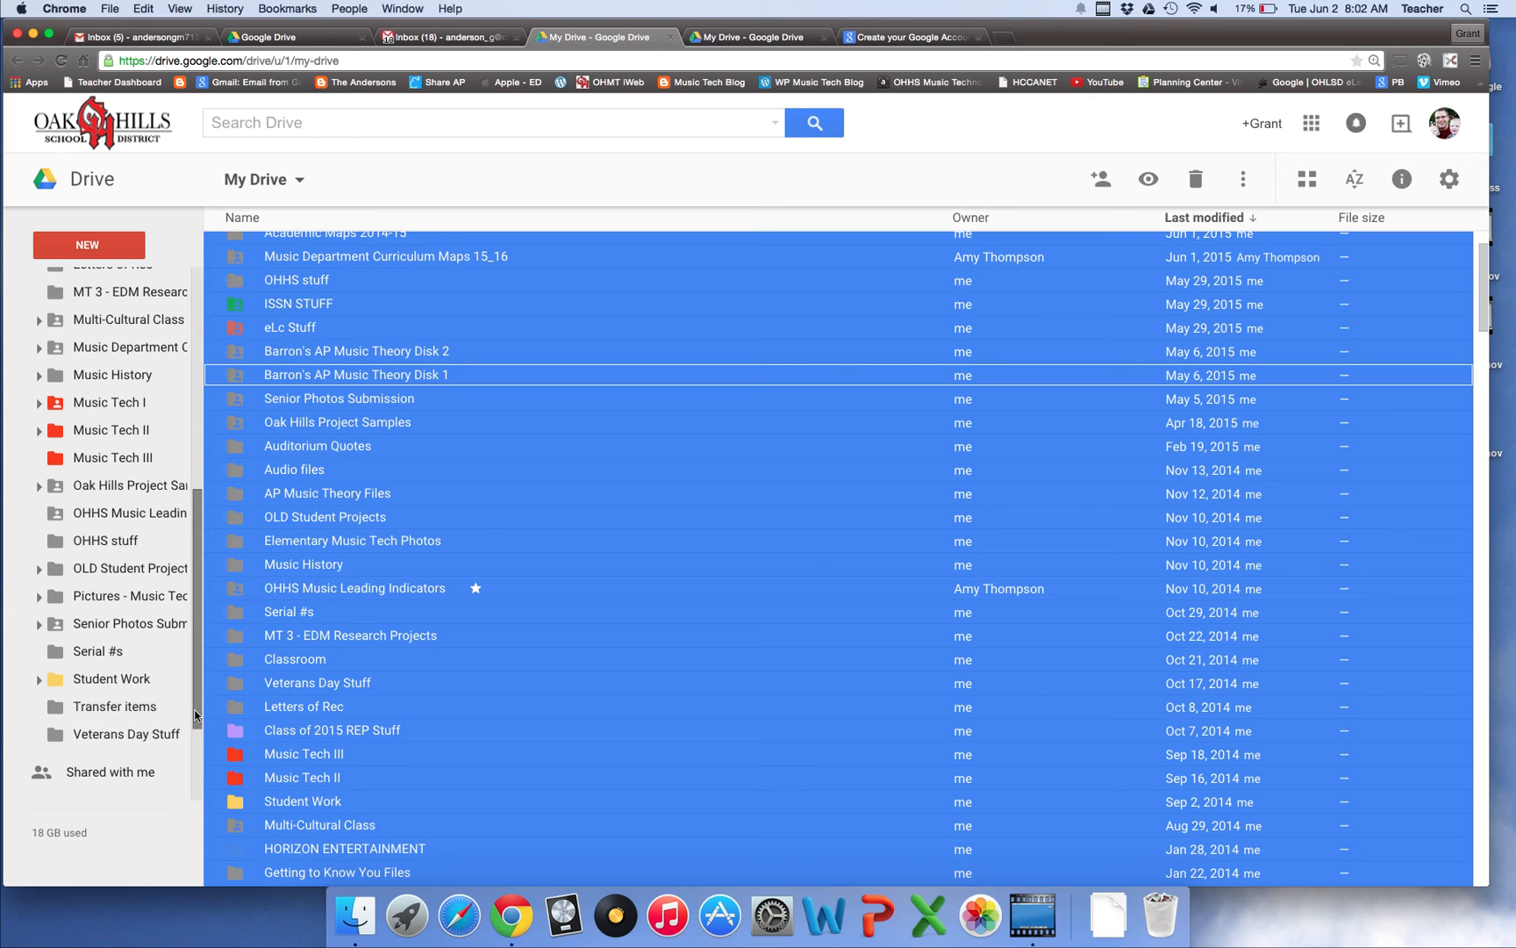
click(136, 745)
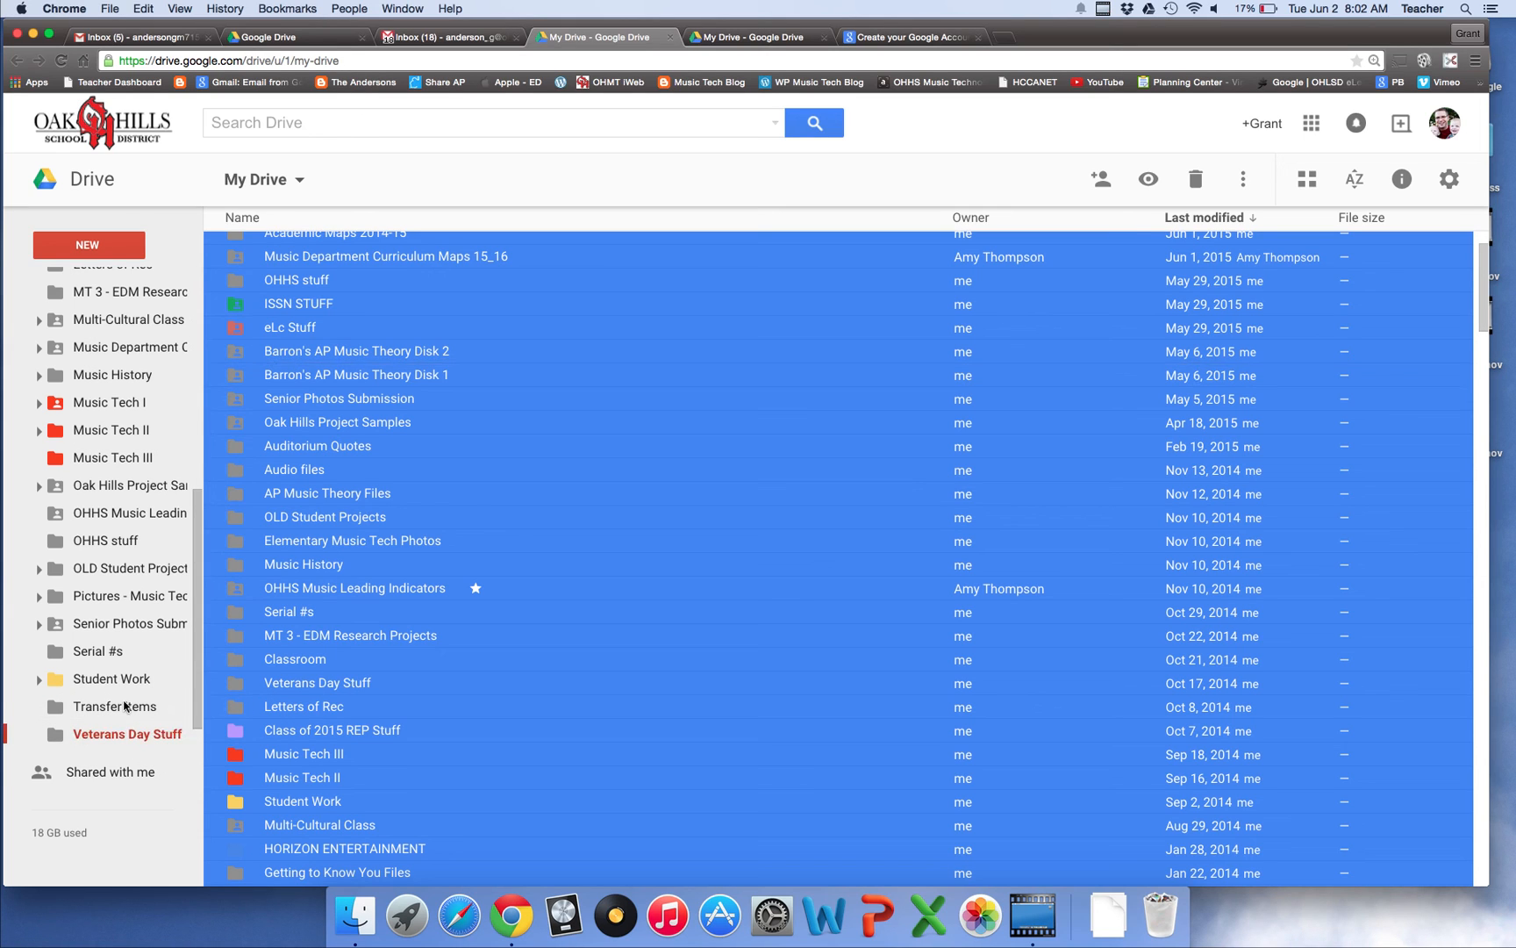
Share the Transfer items folder with the personal Gmail account with edit access
click(124, 707)
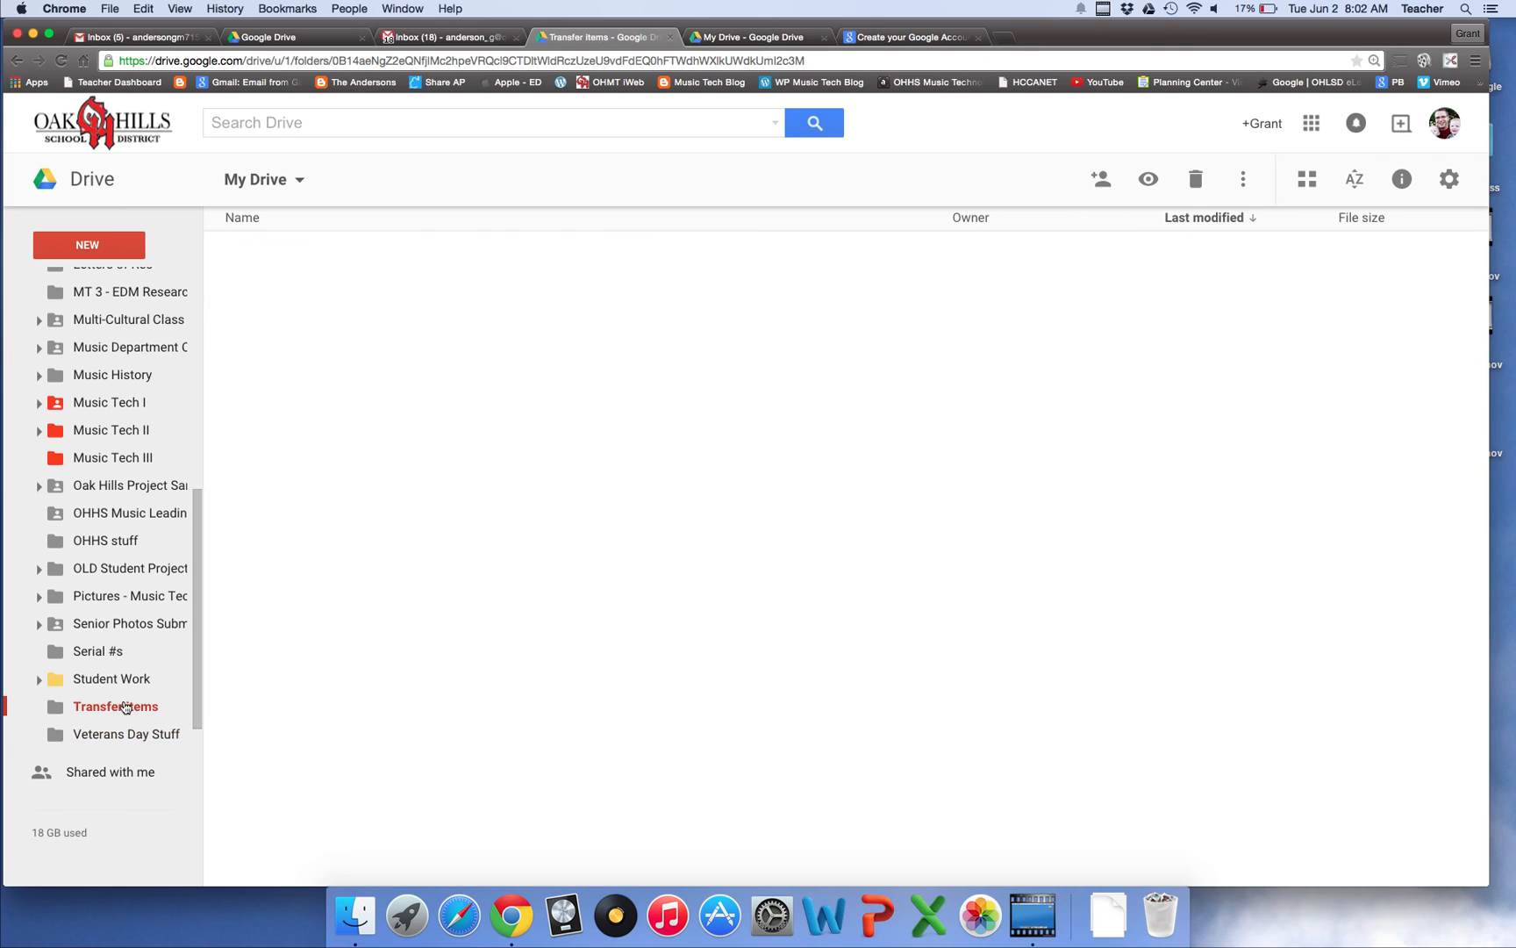
right_click(124, 707)
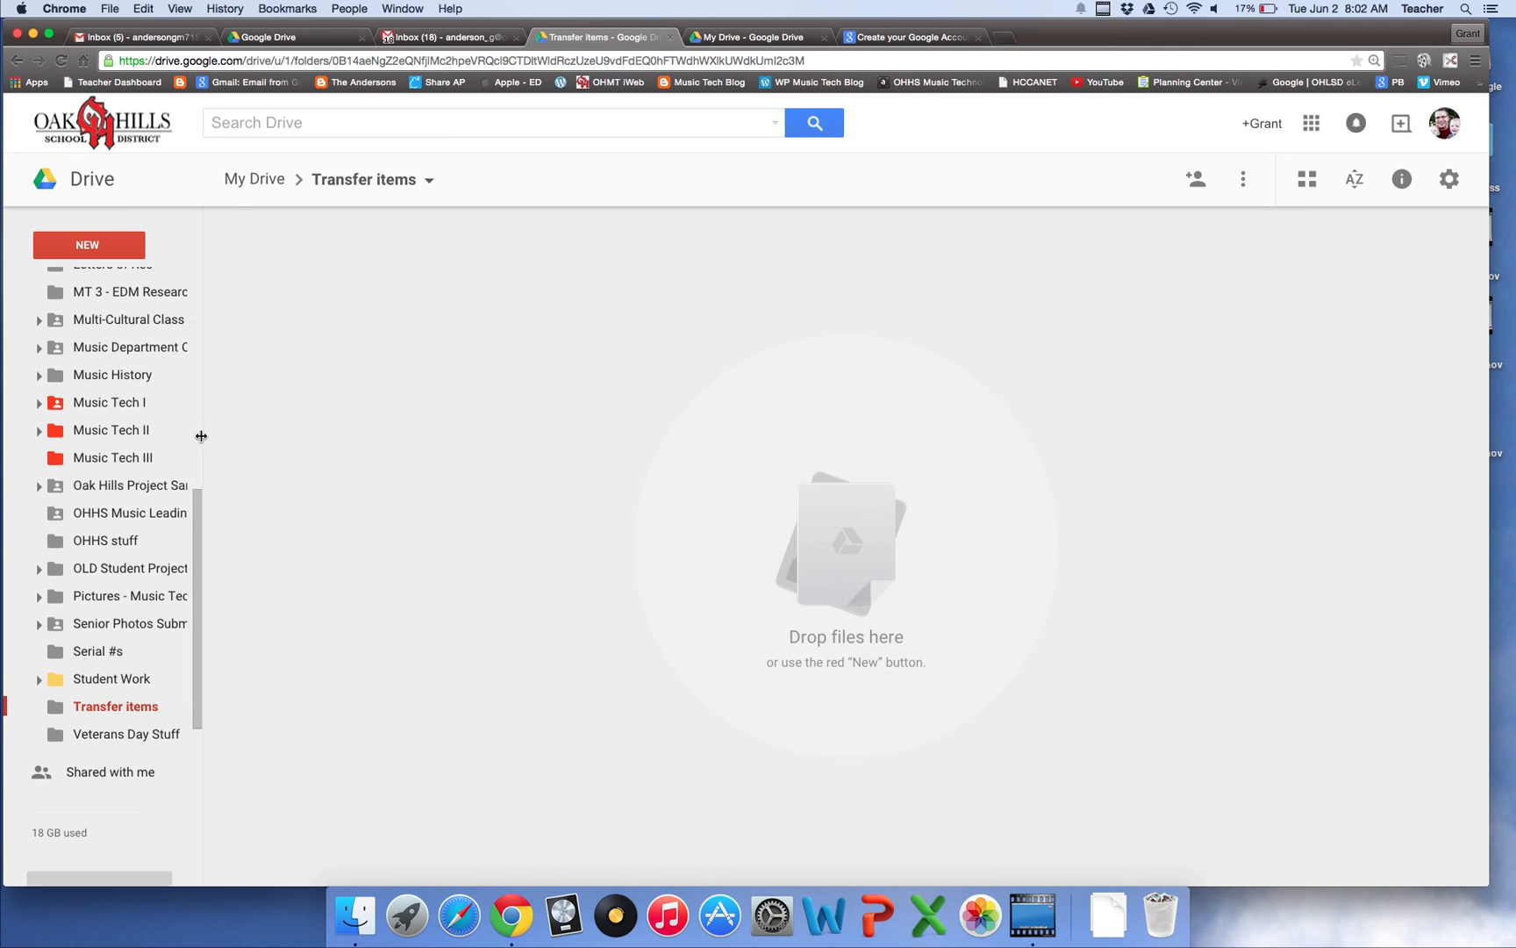
click(204, 436)
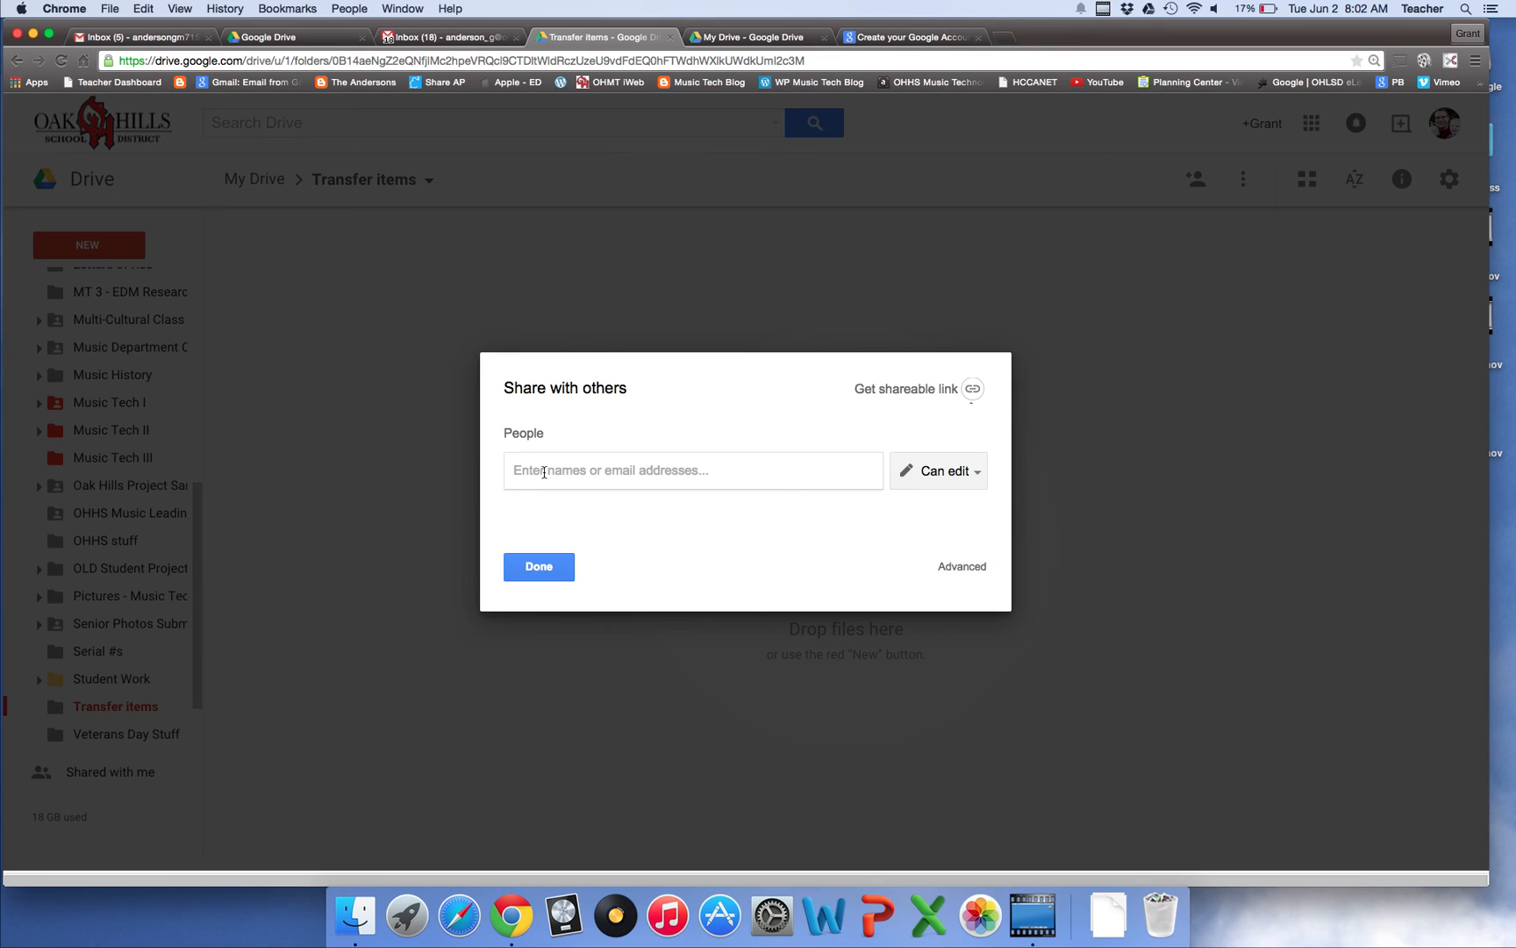
key(Return)
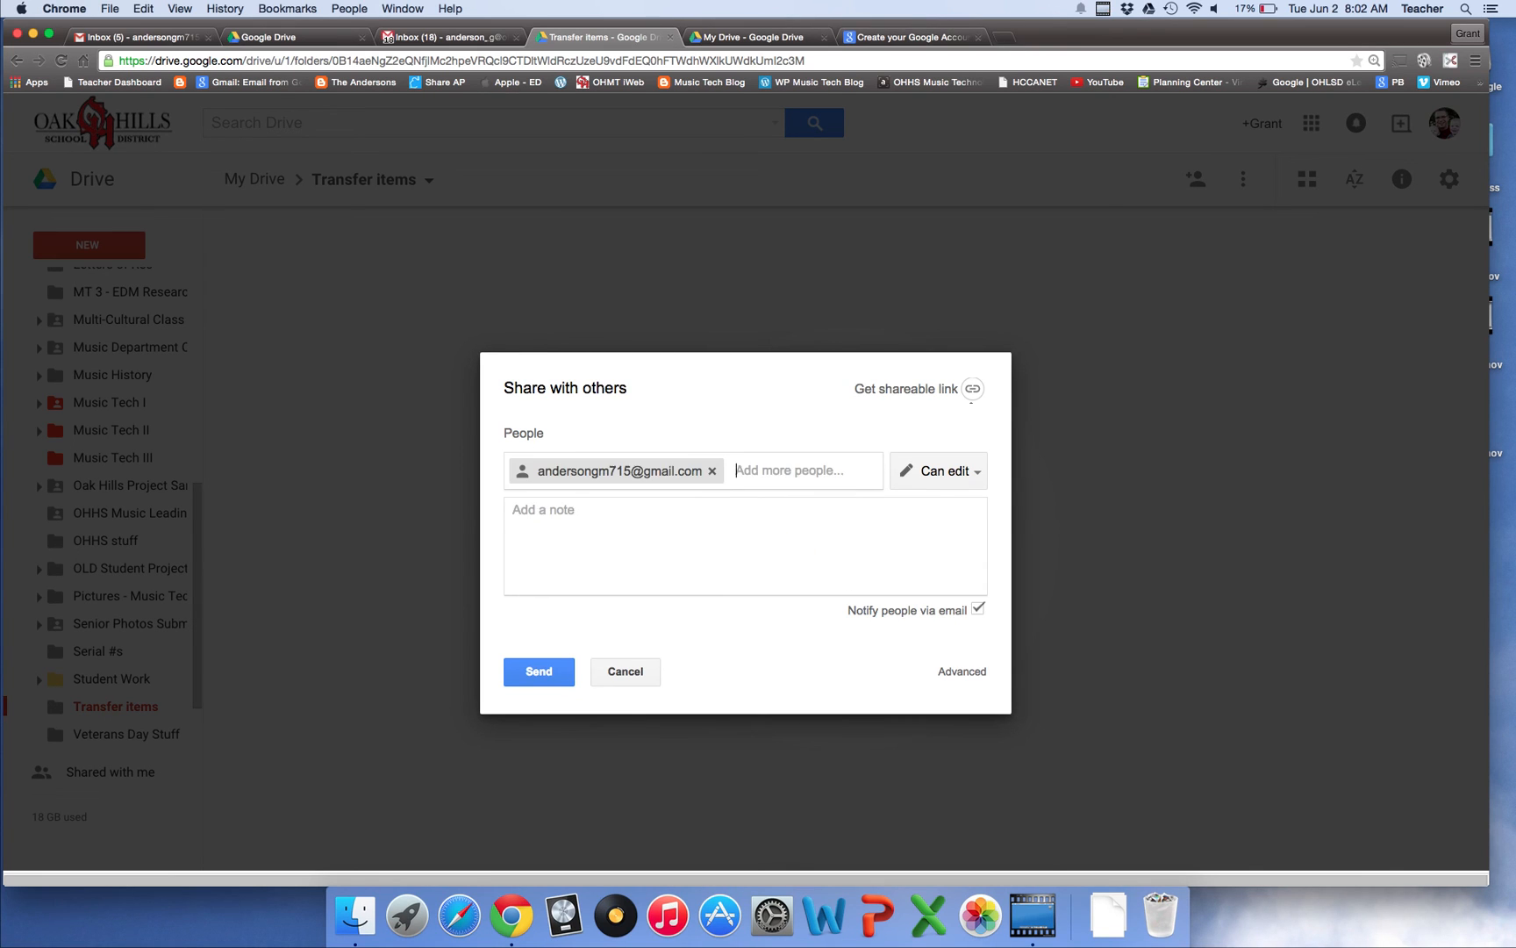
click(539, 671)
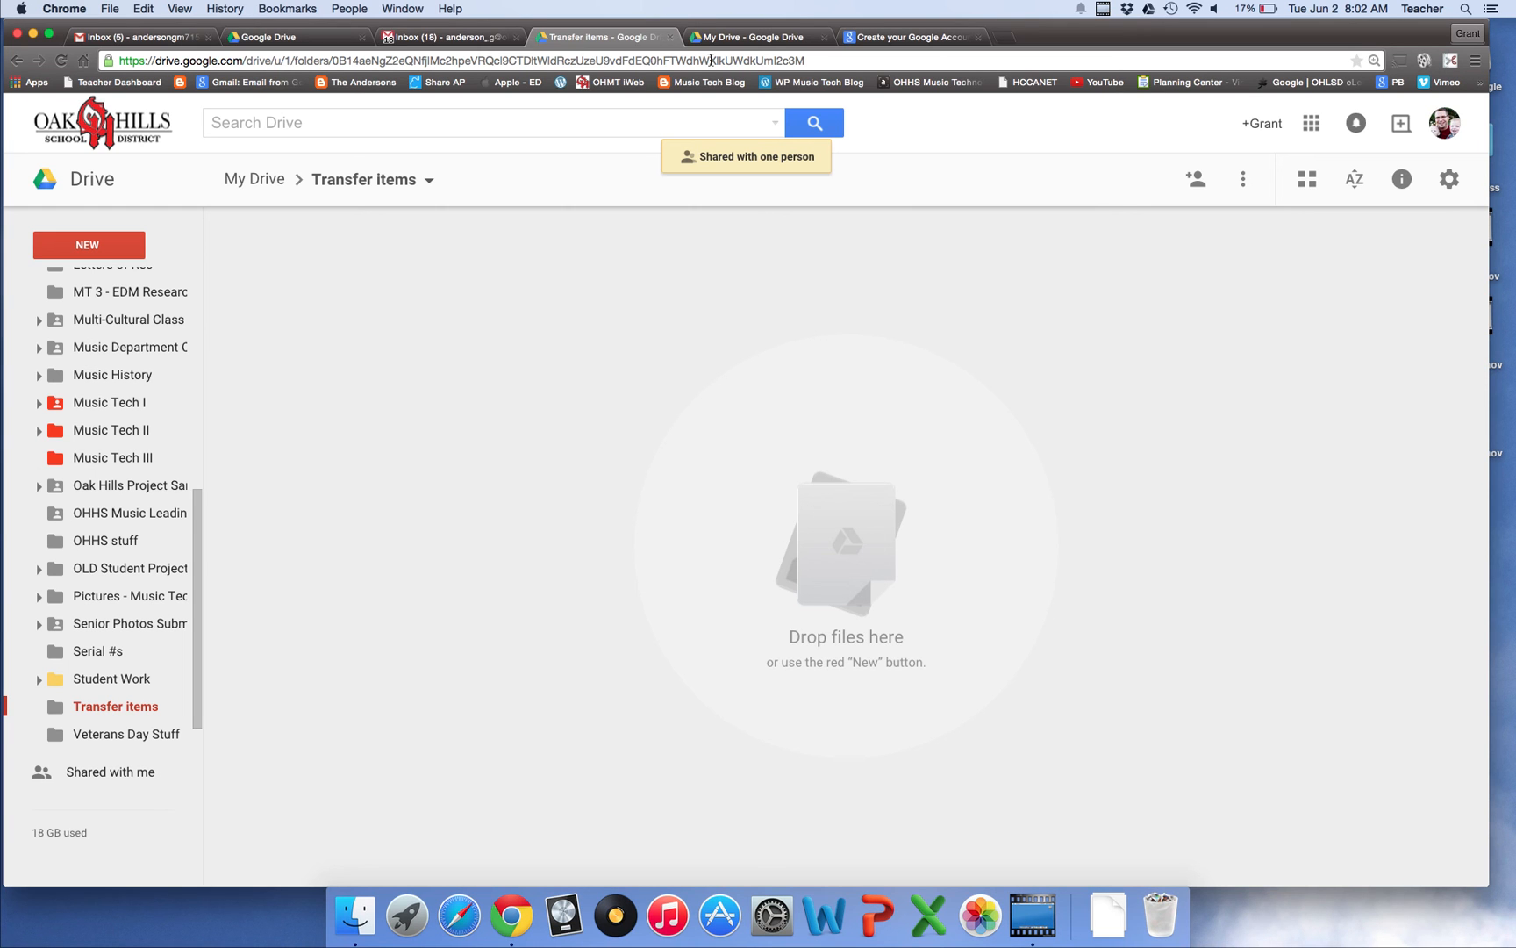
click(778, 36)
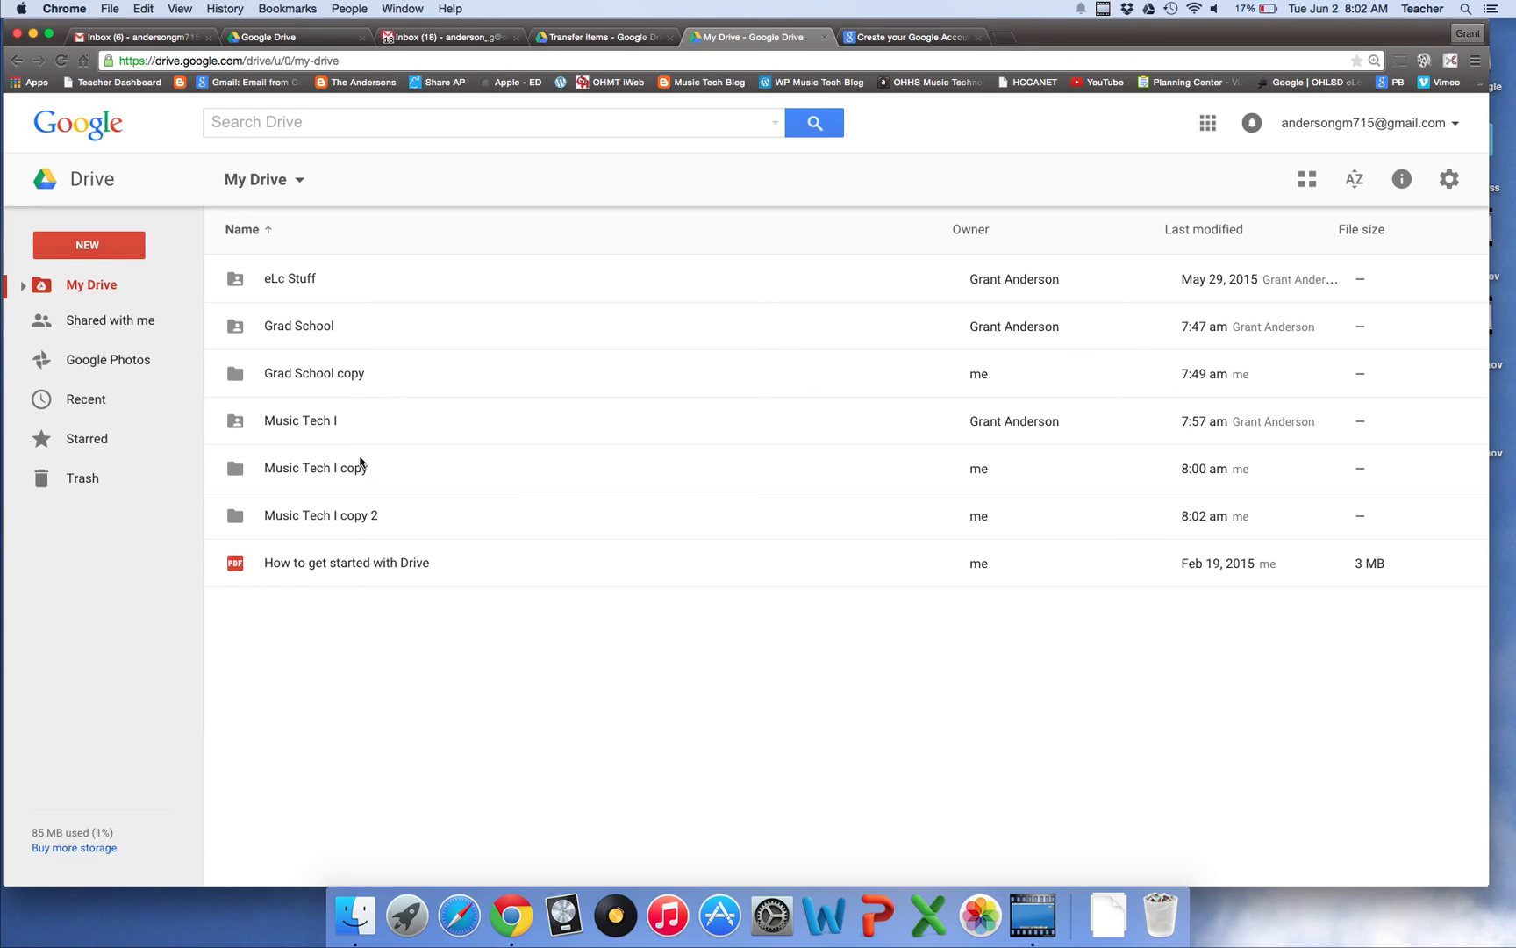
Add the shared Transfer items folder to the personal My Drive and view it in Finder
click(191, 324)
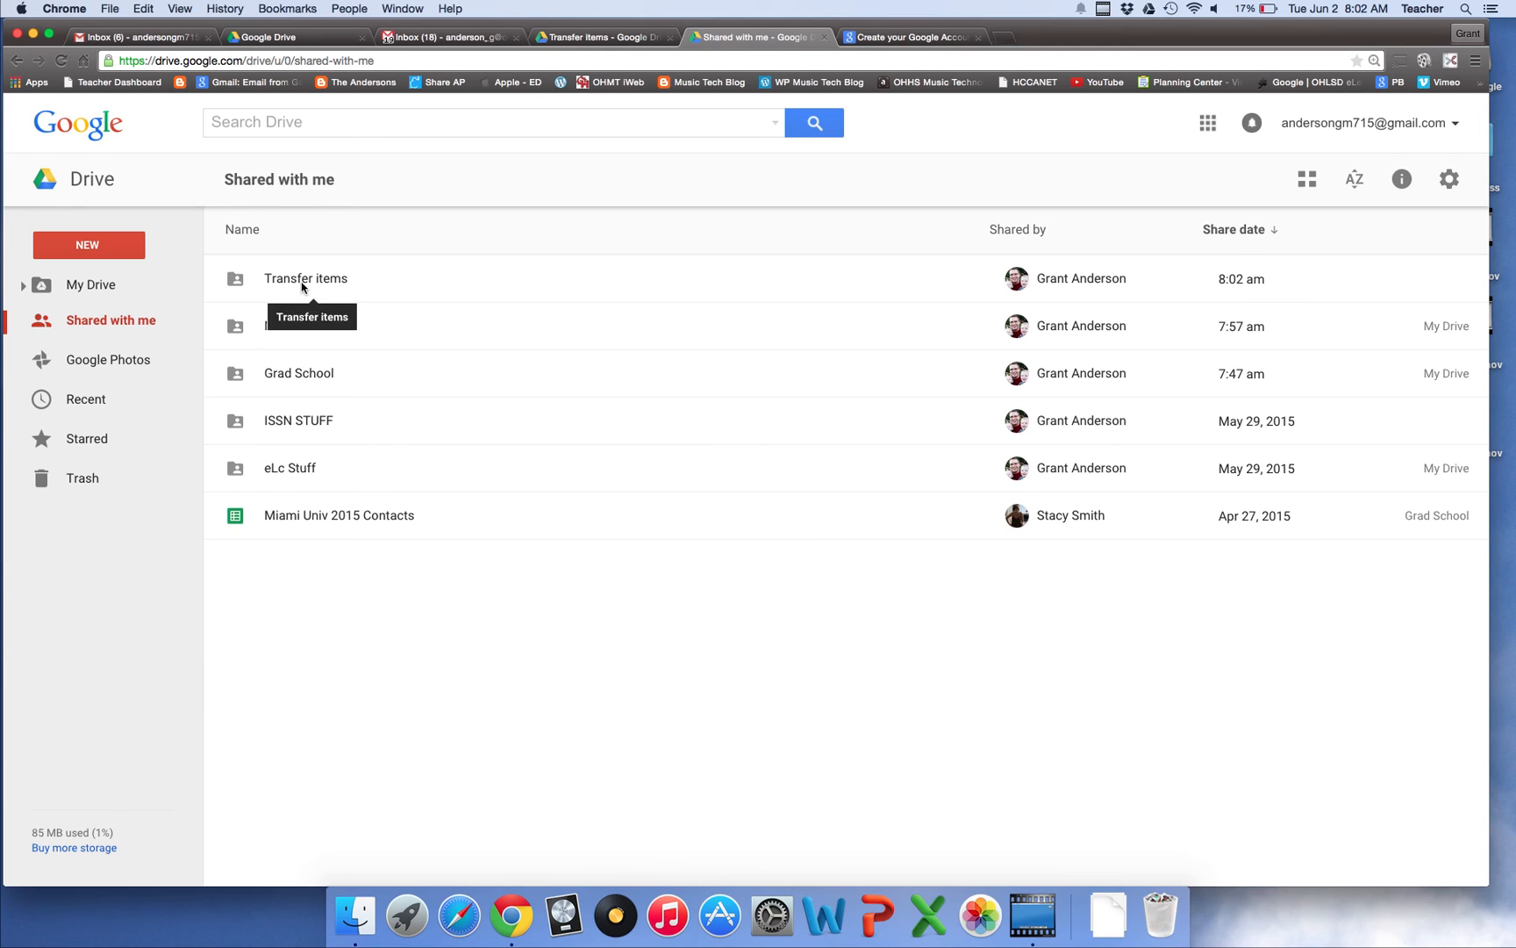
right_click(302, 286)
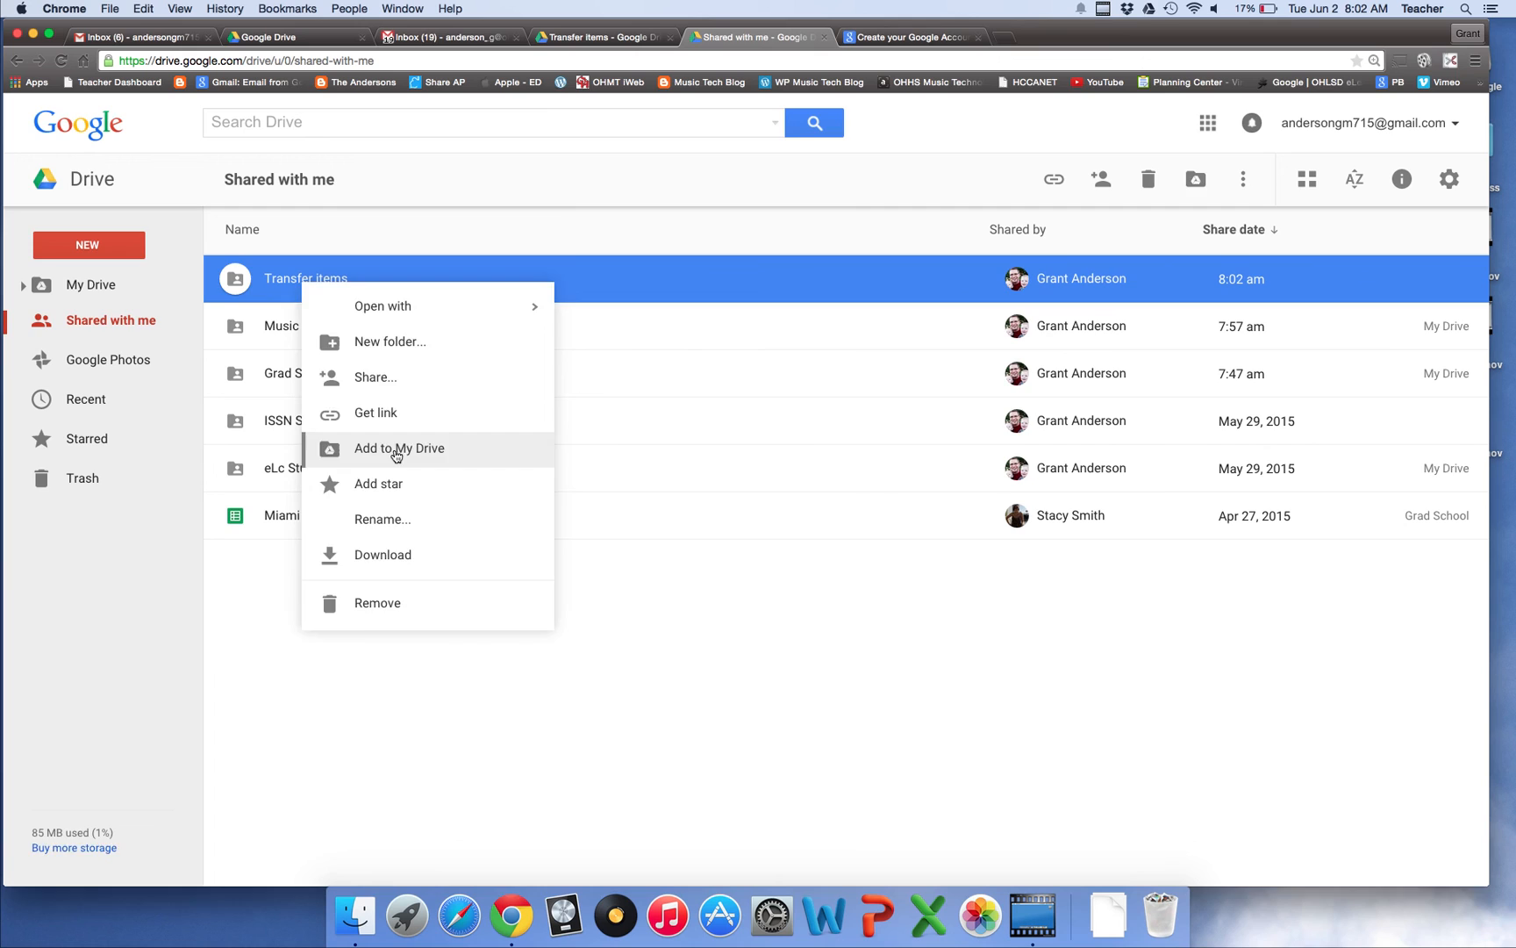
click(397, 449)
click(831, 669)
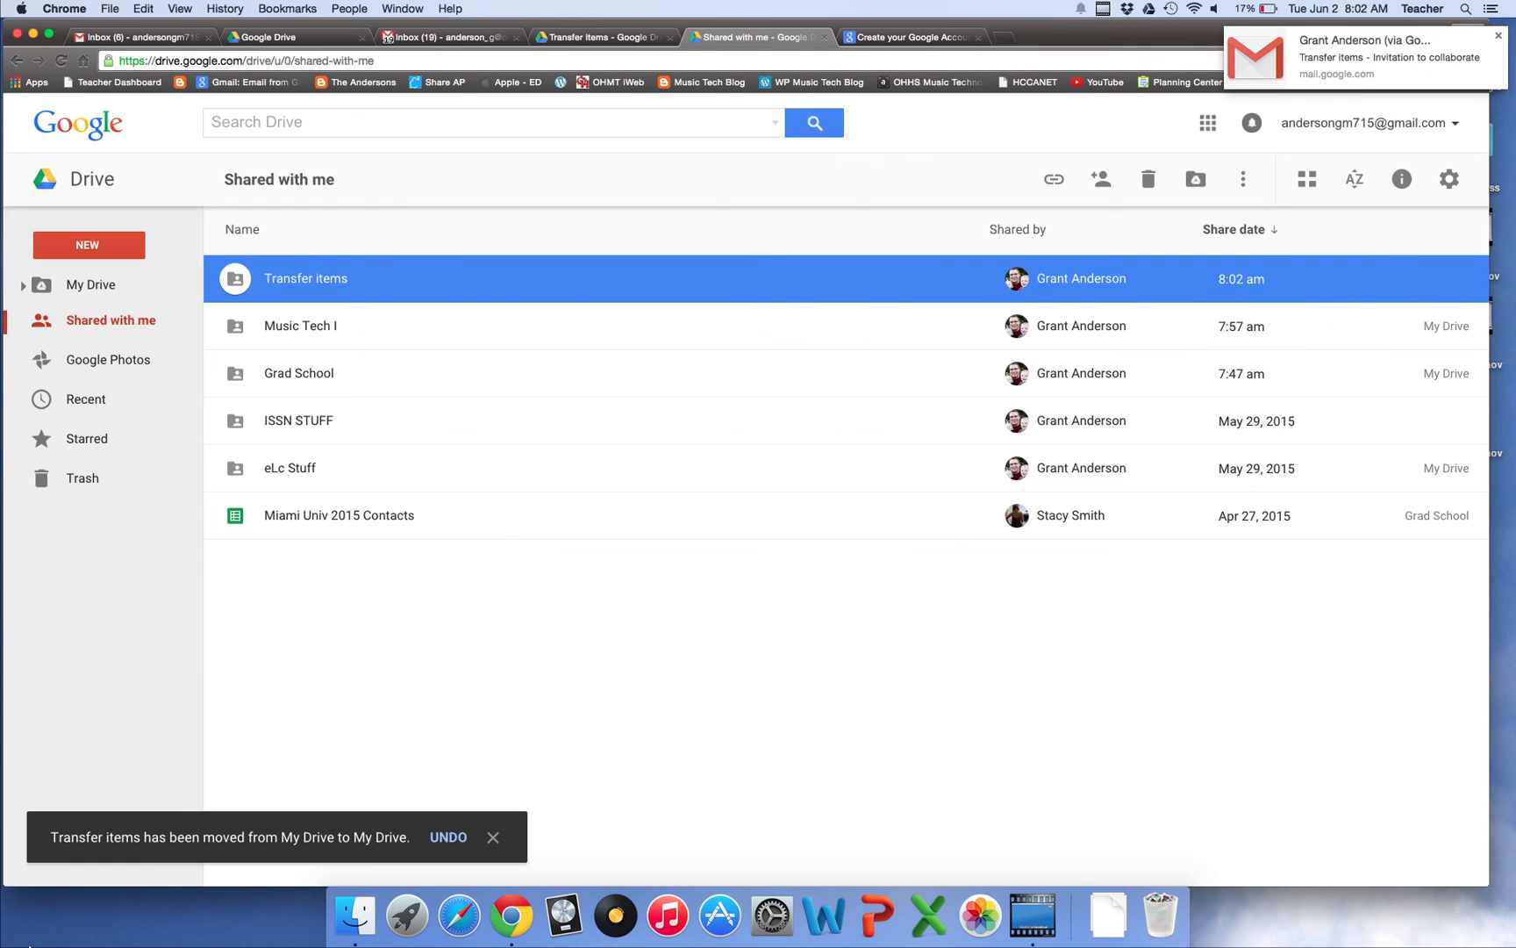
click(356, 916)
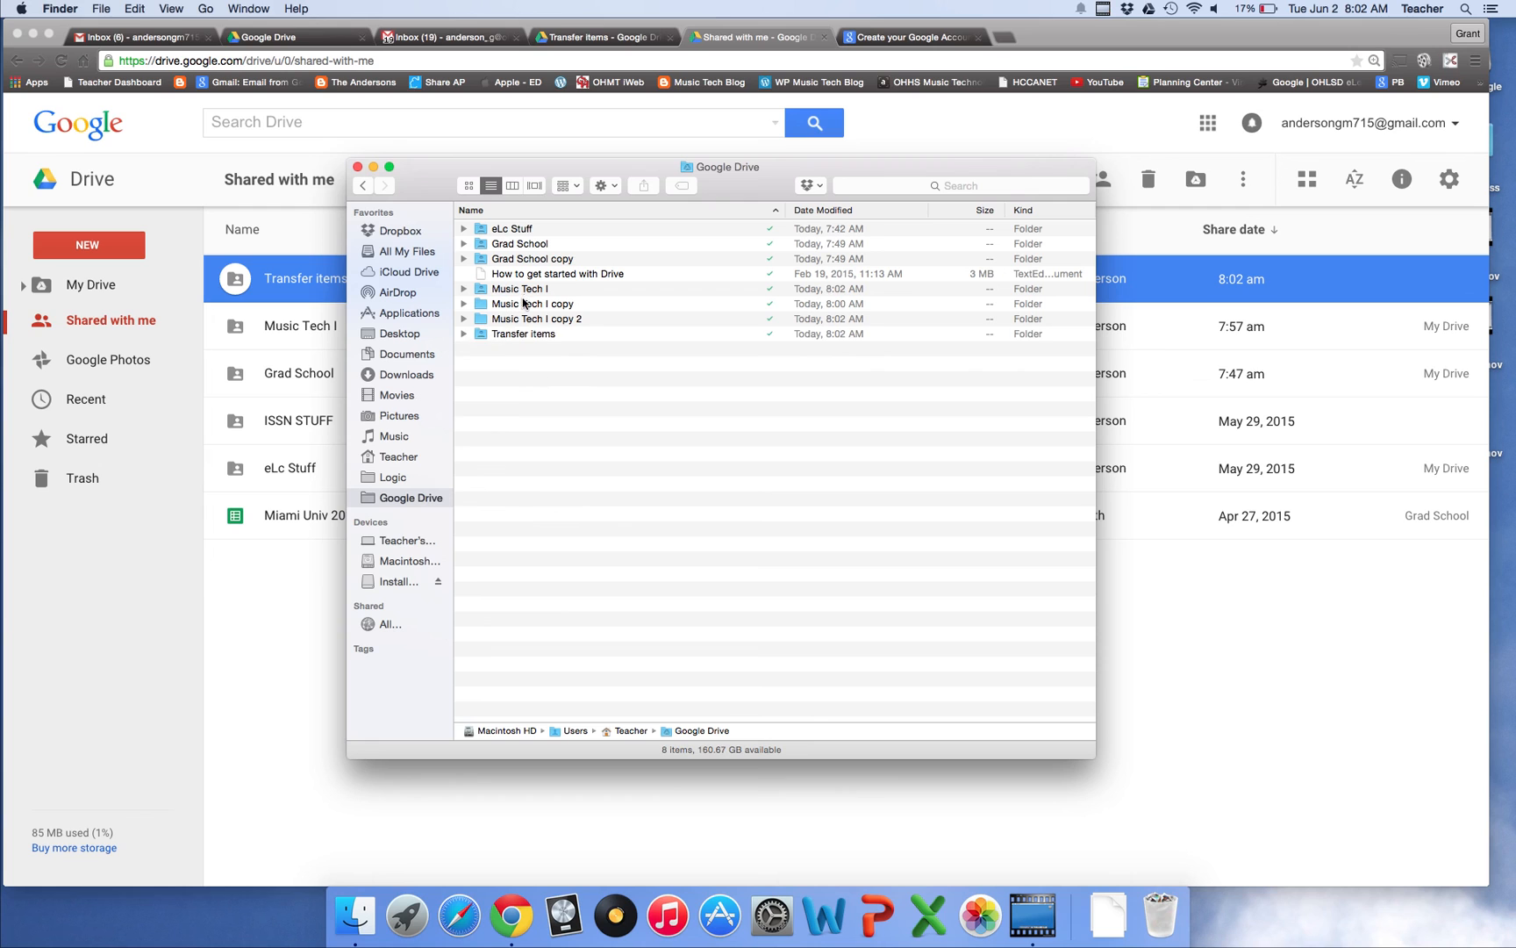
click(526, 335)
right_click(526, 338)
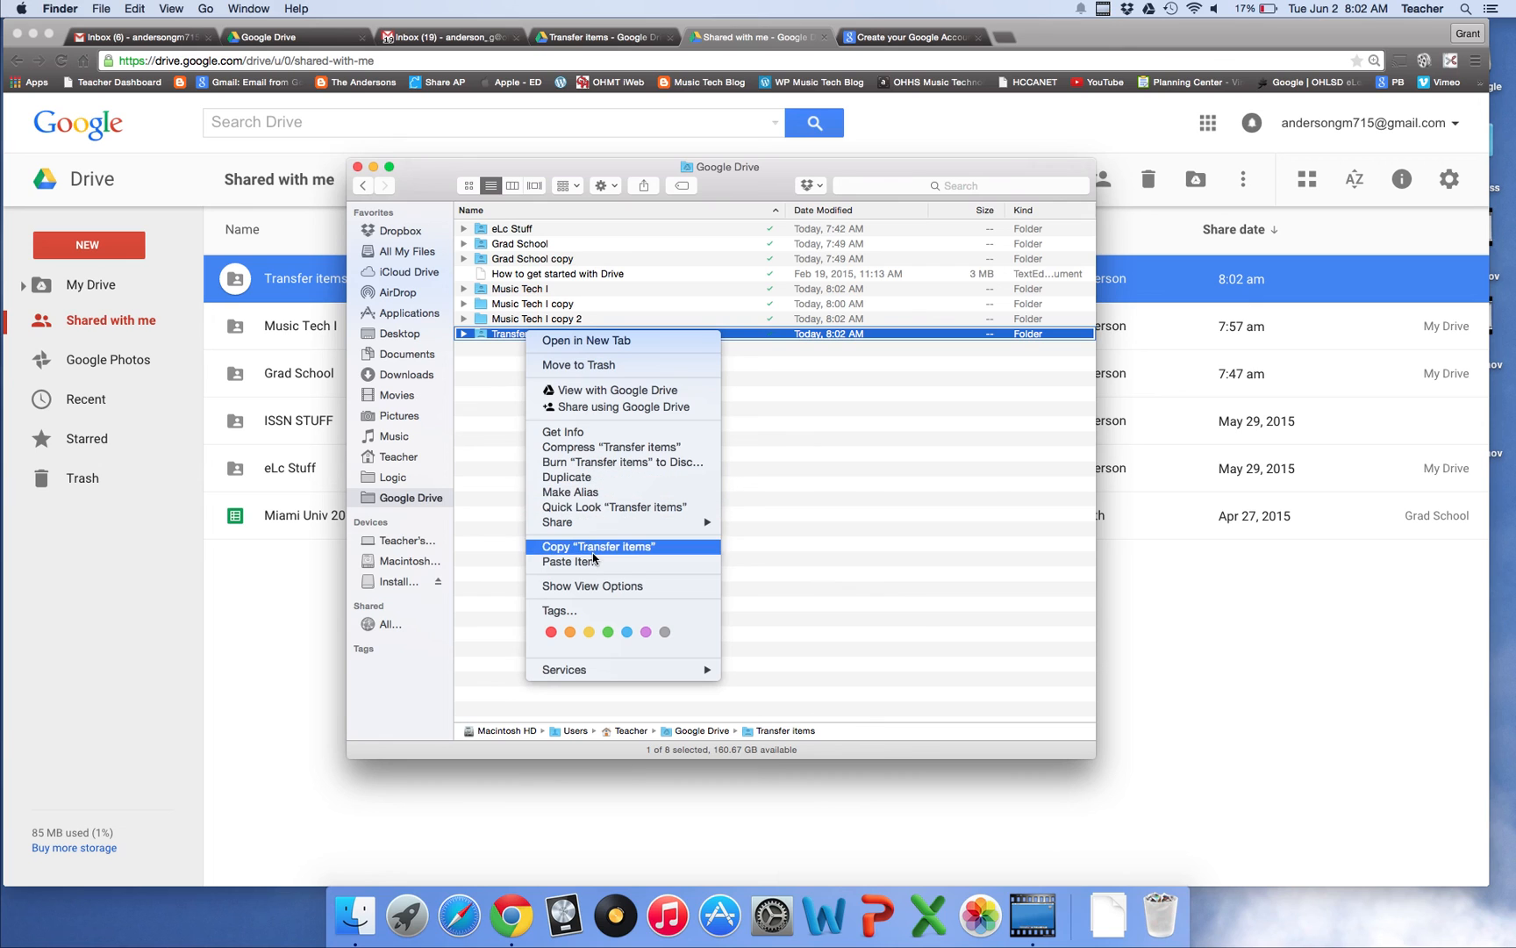
click(863, 552)
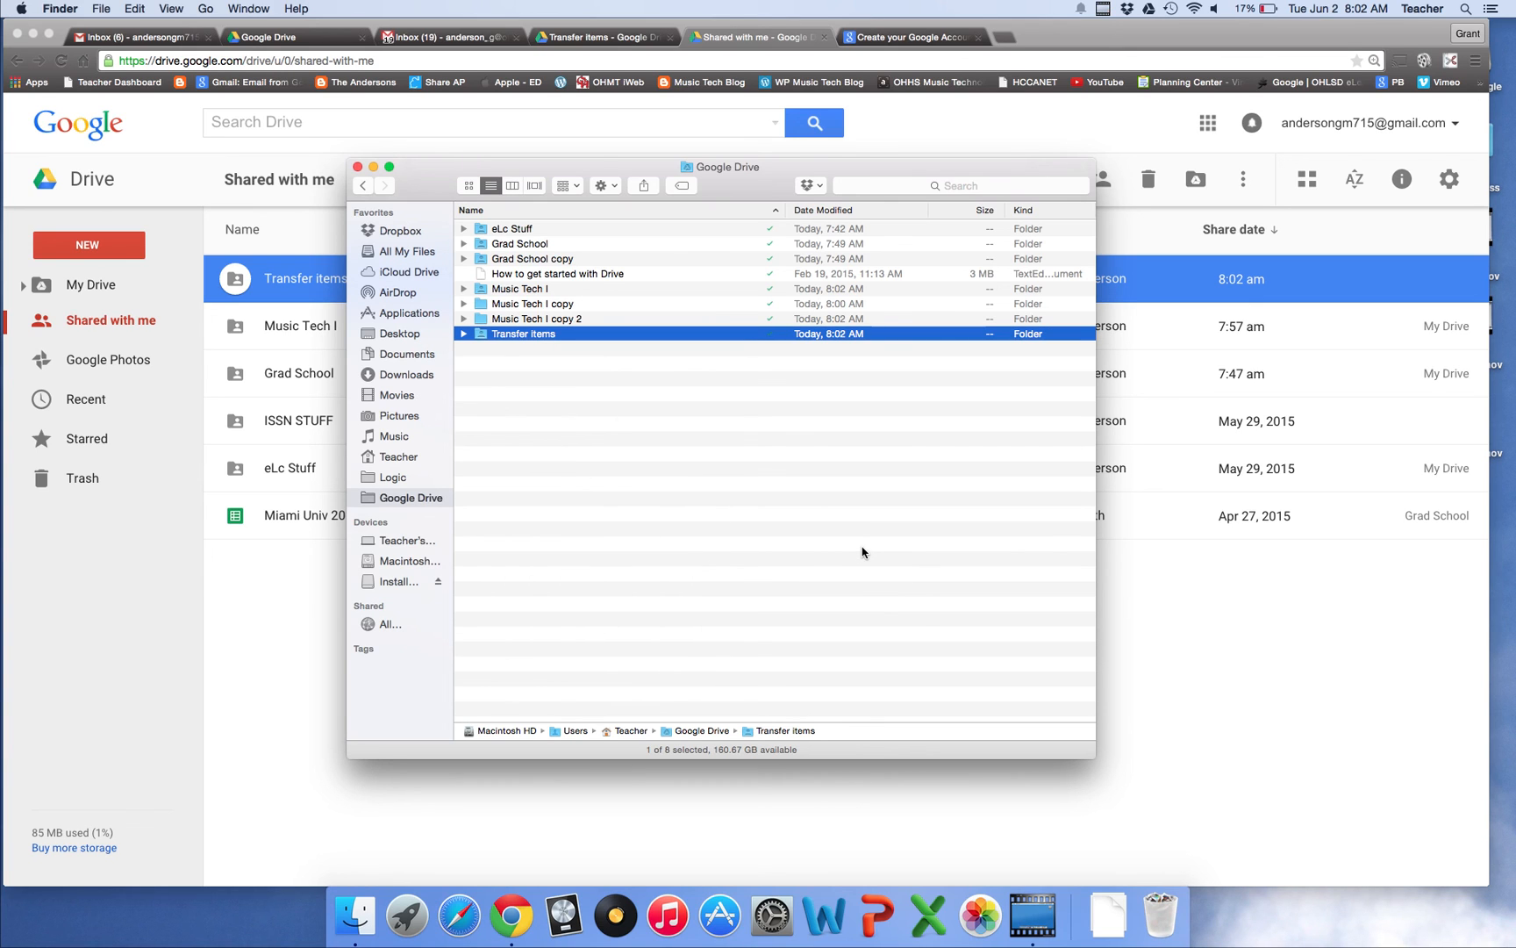